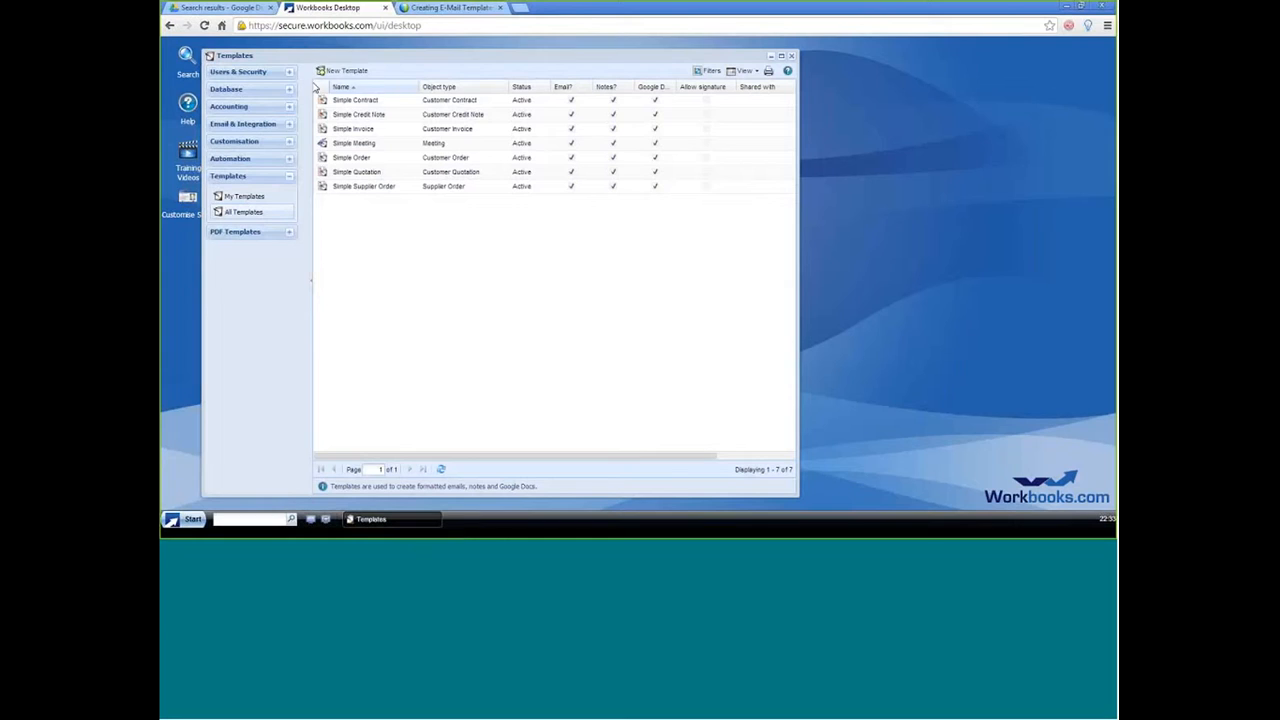
Step: Create a new blank template for the Sales Leads record type
click(328, 77)
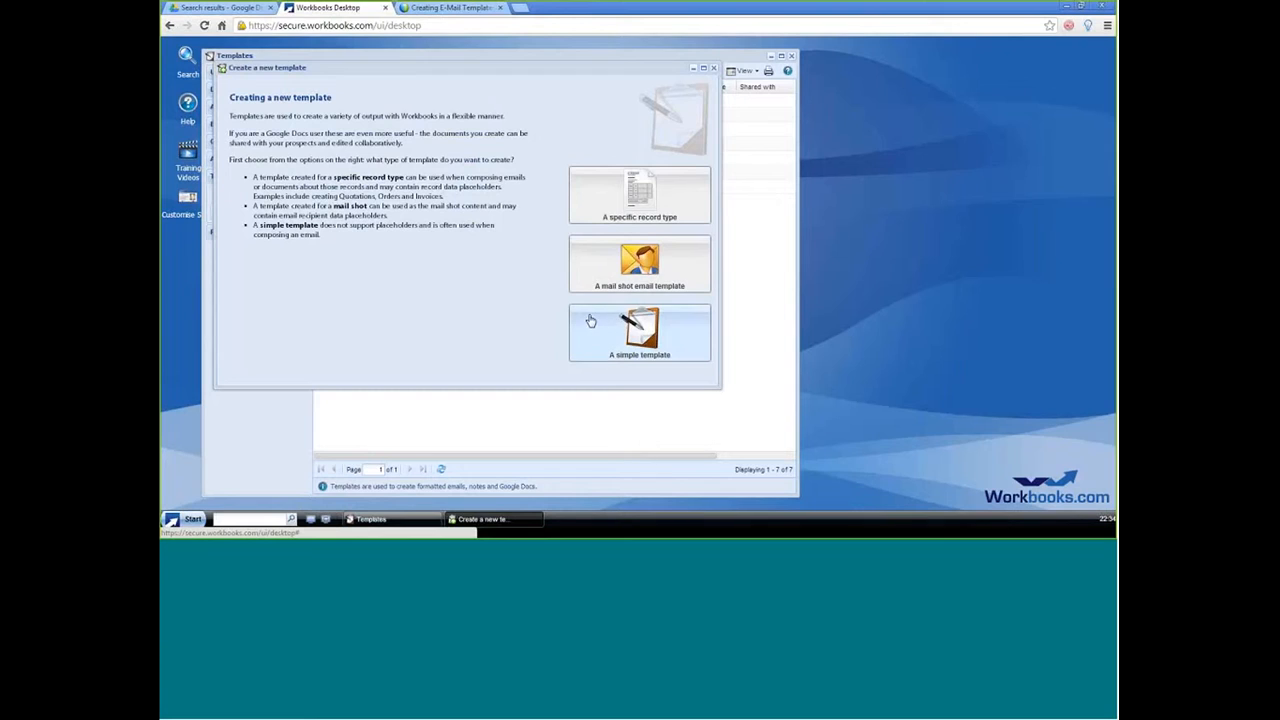
click(602, 204)
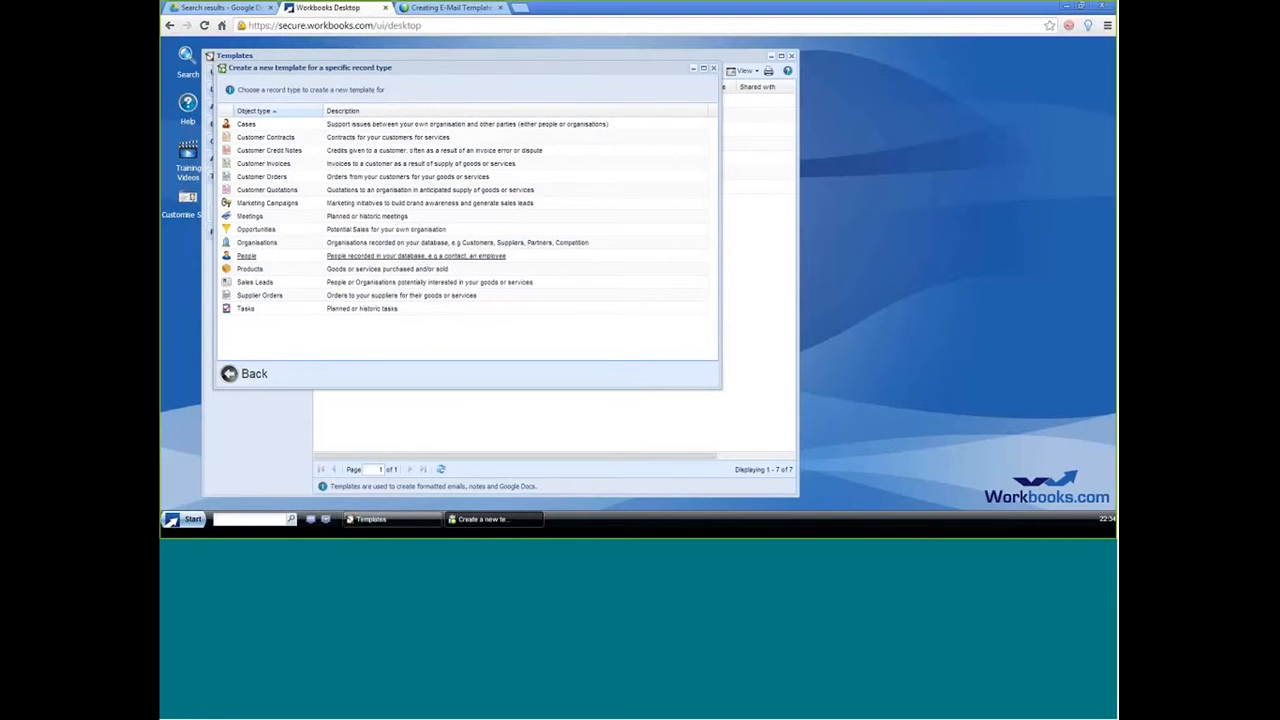
click(372, 285)
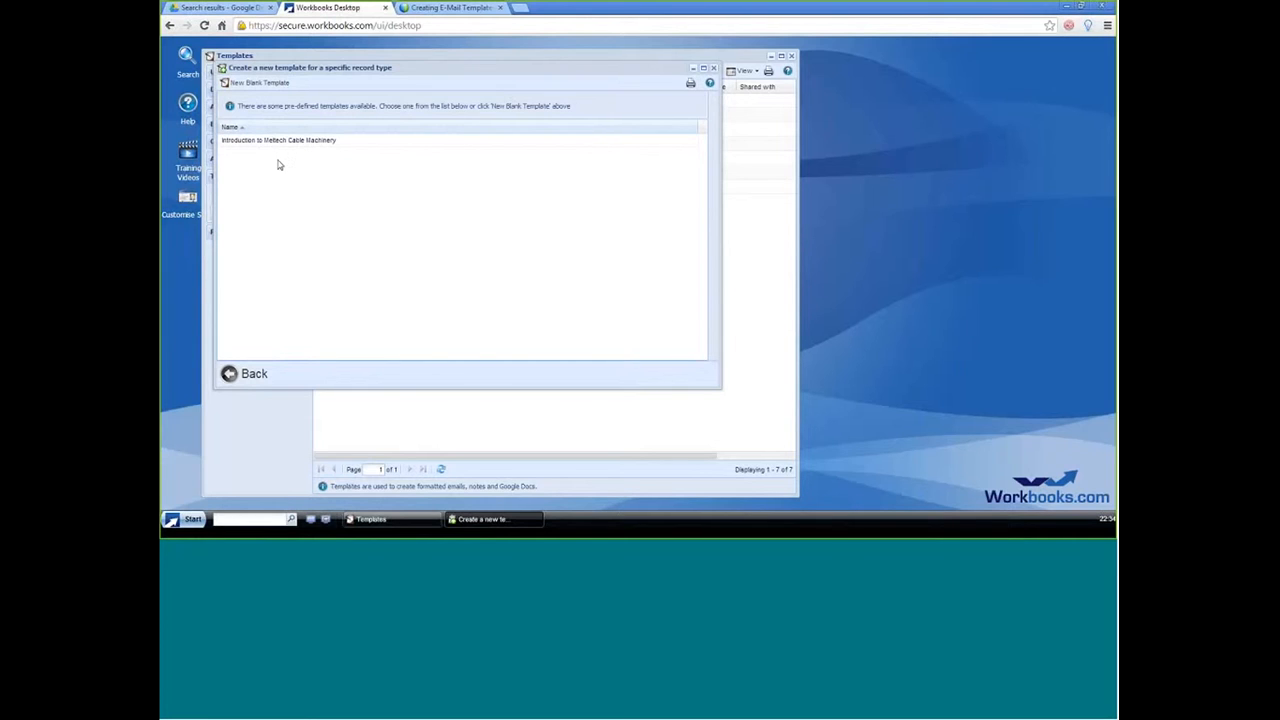
click(255, 83)
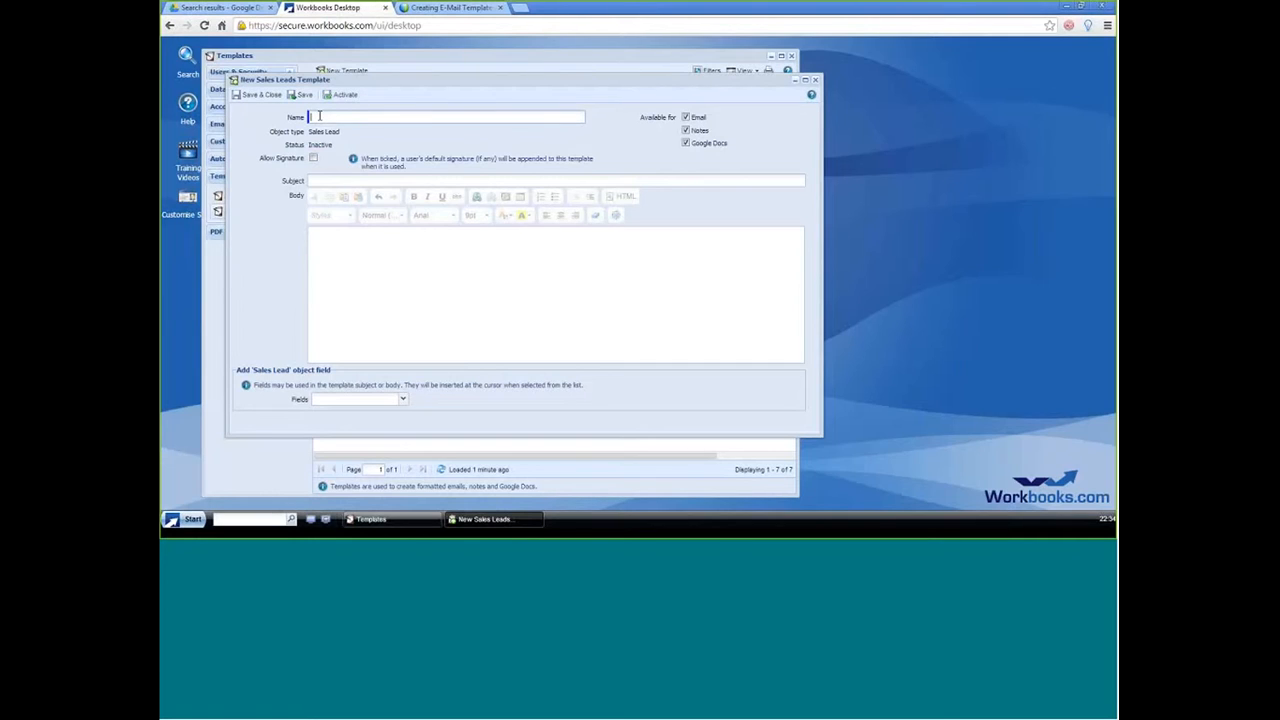
Step: Name the template "Initial Follow Up Email to Retail Stores" and make it unavailable for Google Docs and Notes
text(Initial Follow Up Email to Retail Stores)
click(686, 143)
click(686, 131)
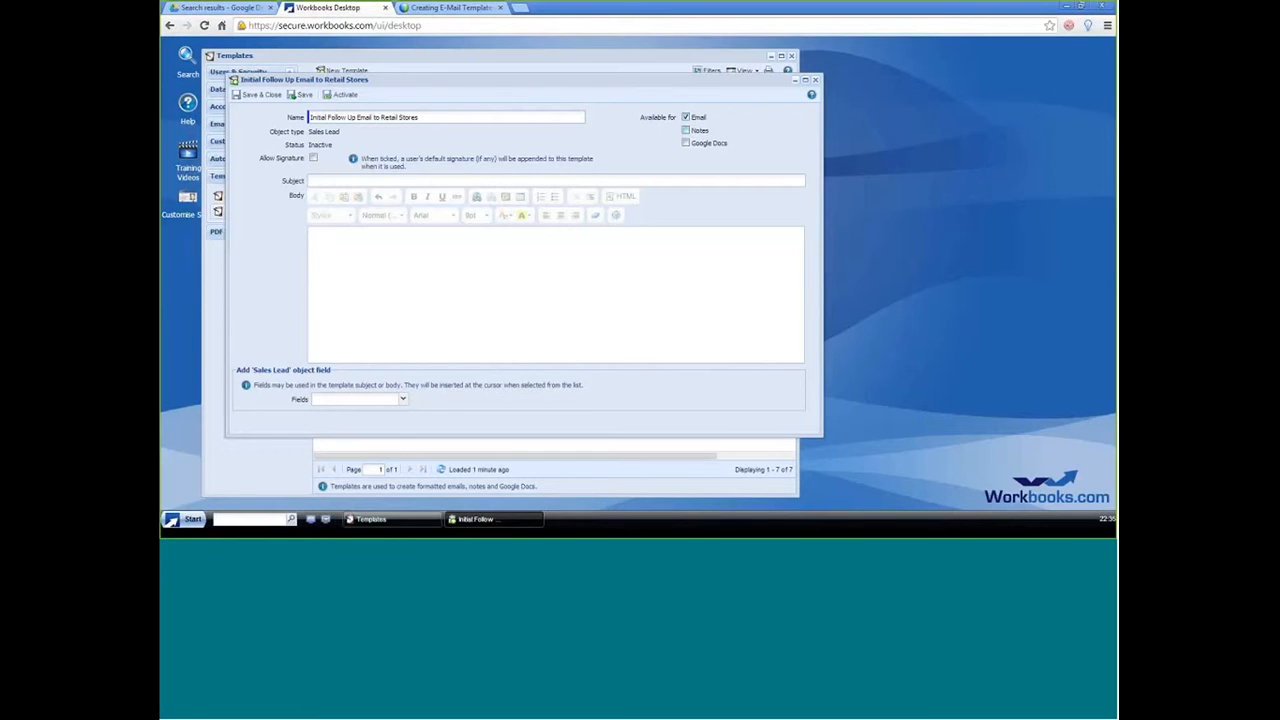
Step: Enter the subject "Thank you for your interest in our uber chocolate ice cream"
click(322, 184)
text(Thank you for you)
key(BackSpace)
key(BackSpace)
text(our interest in our uber chocolate ice c)
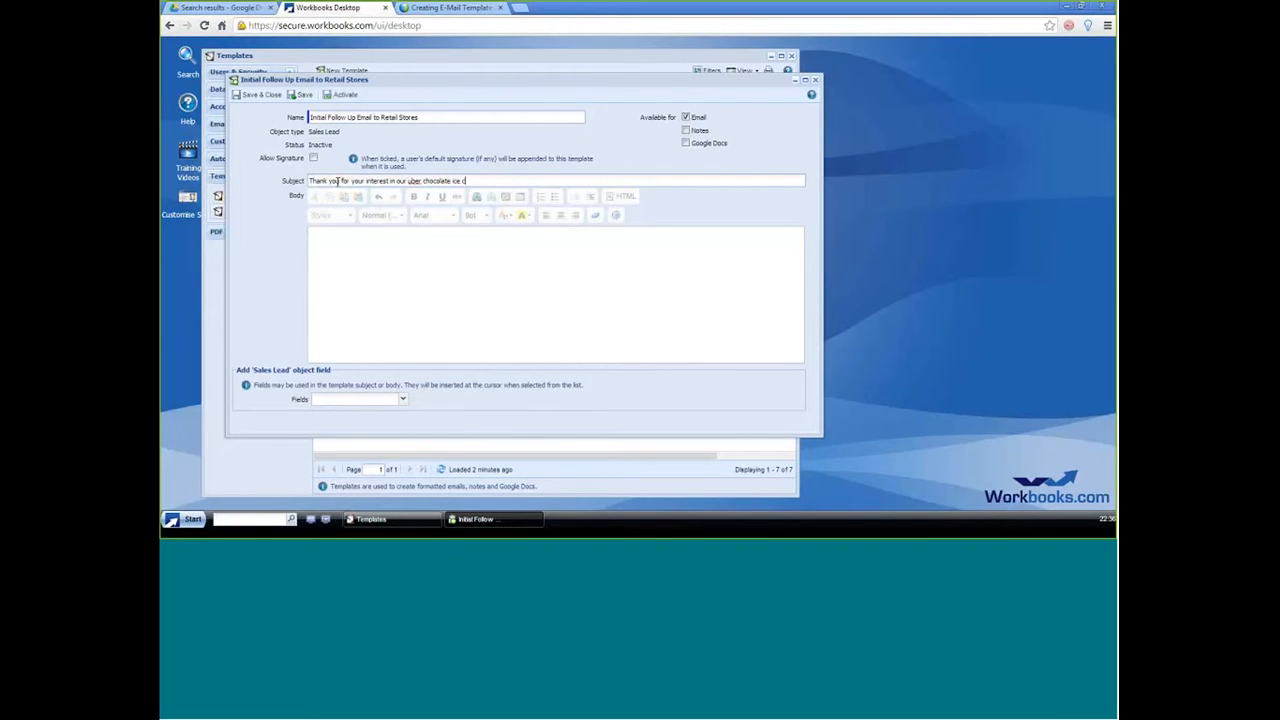
text(ream)
Step: Extend the template name with "regarding uber chocolate" and allow the user's default signature
click(432, 116)
text(re)
text(gio)
text(ding)
text( uber ch)
text(ocol)
text(ate)
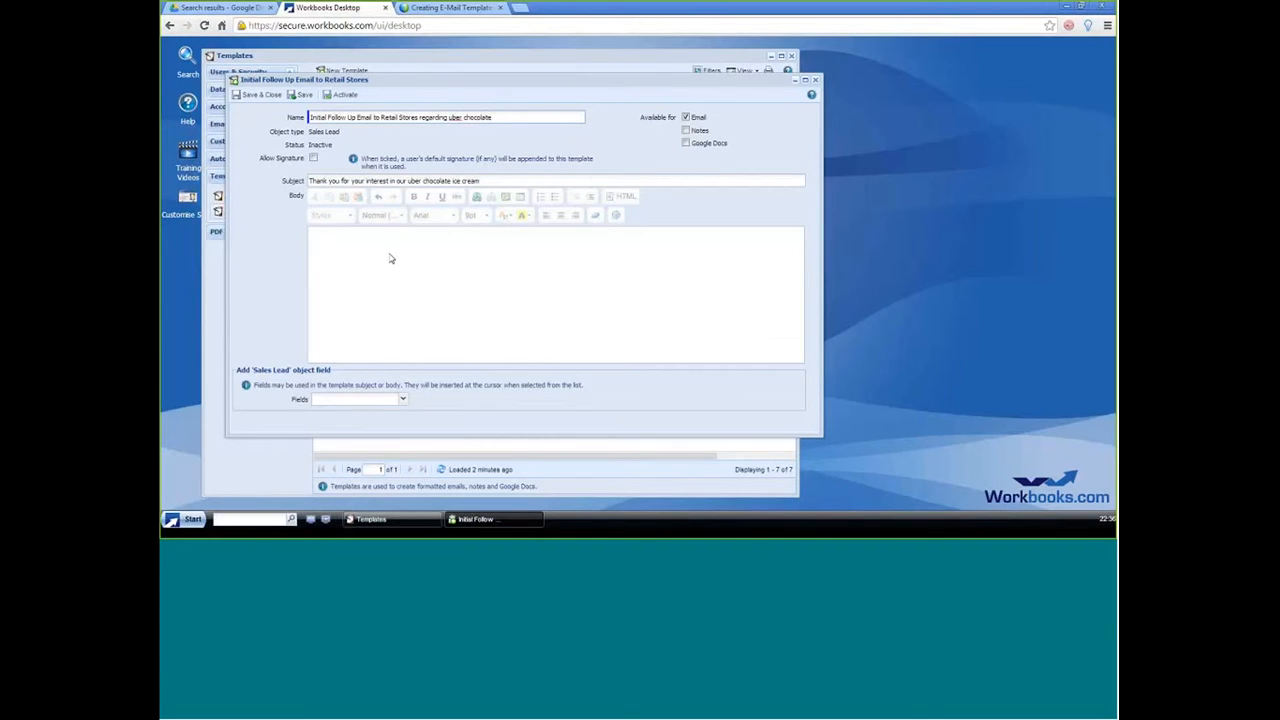
click(313, 159)
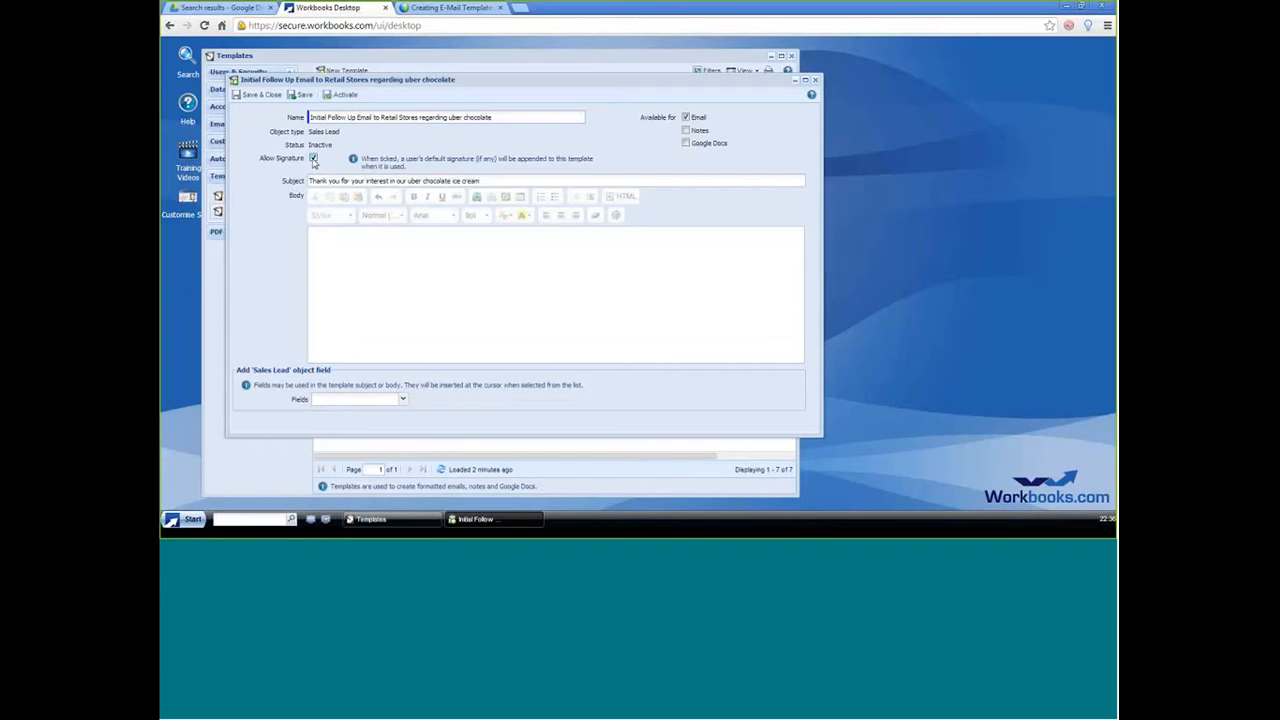
Step: Start the template body with "Dear" and save the template, keeping it open
click(355, 354)
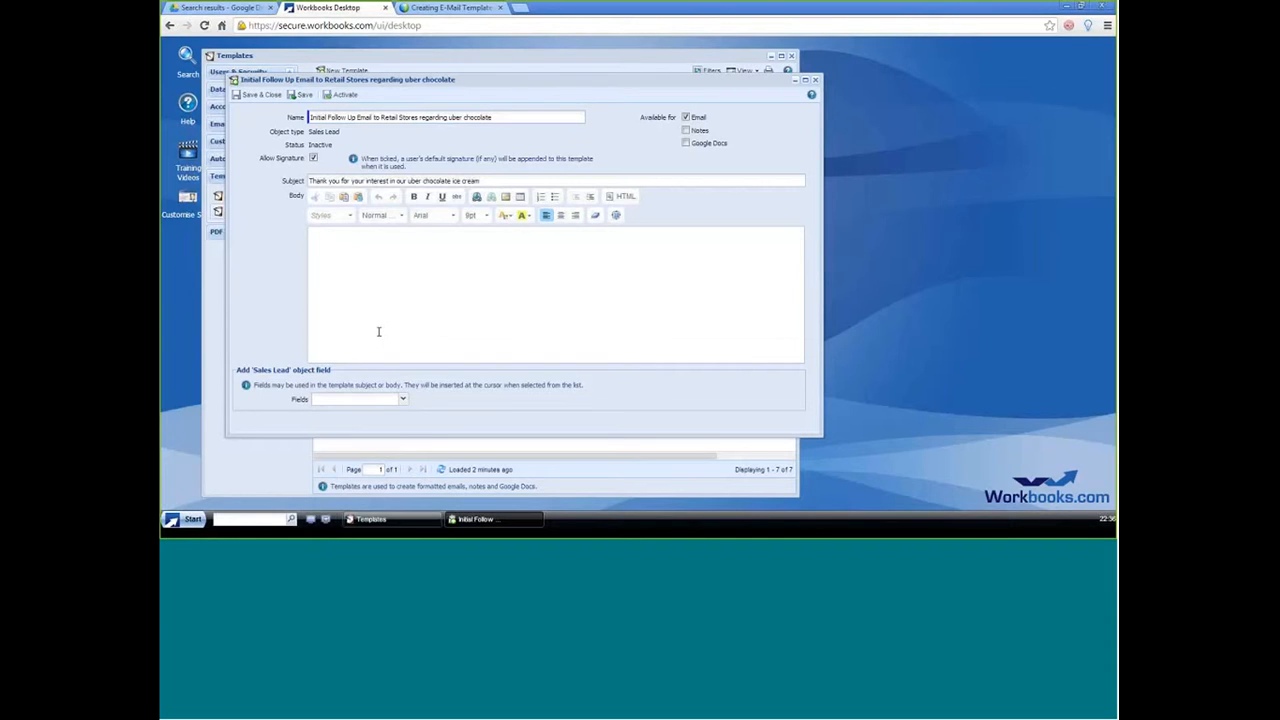
click(299, 97)
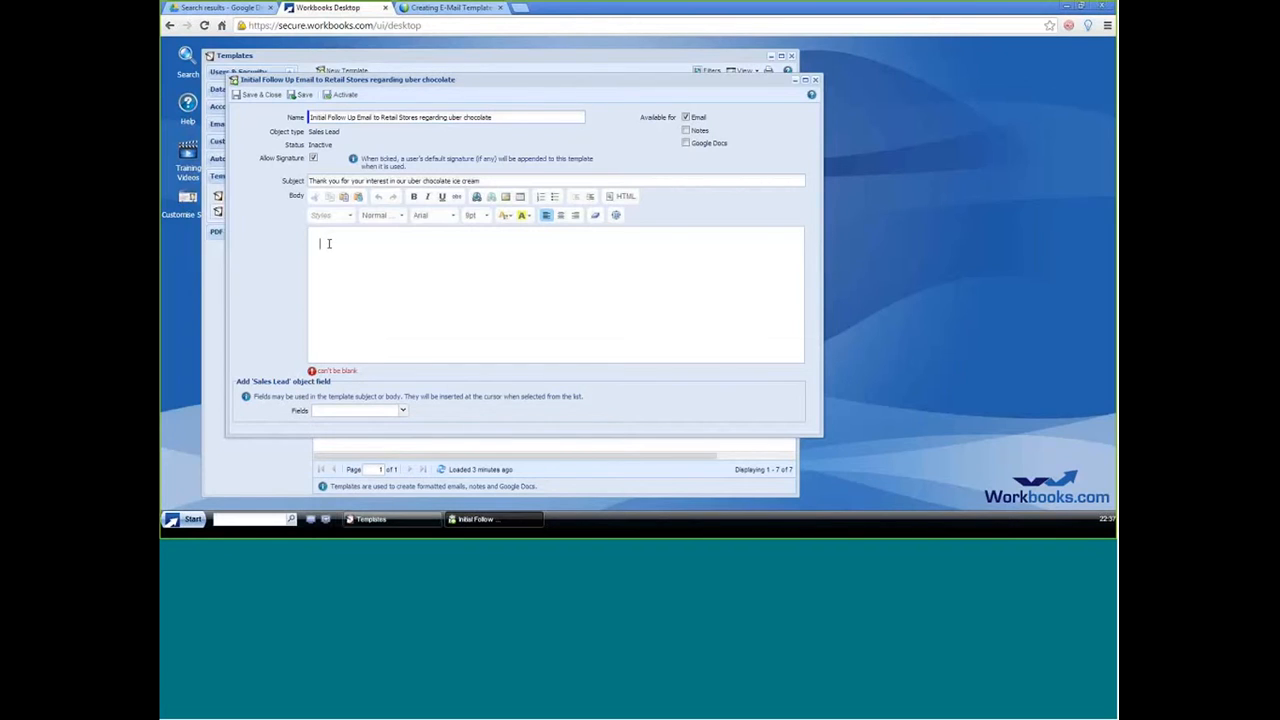
text(Dear)
click(300, 94)
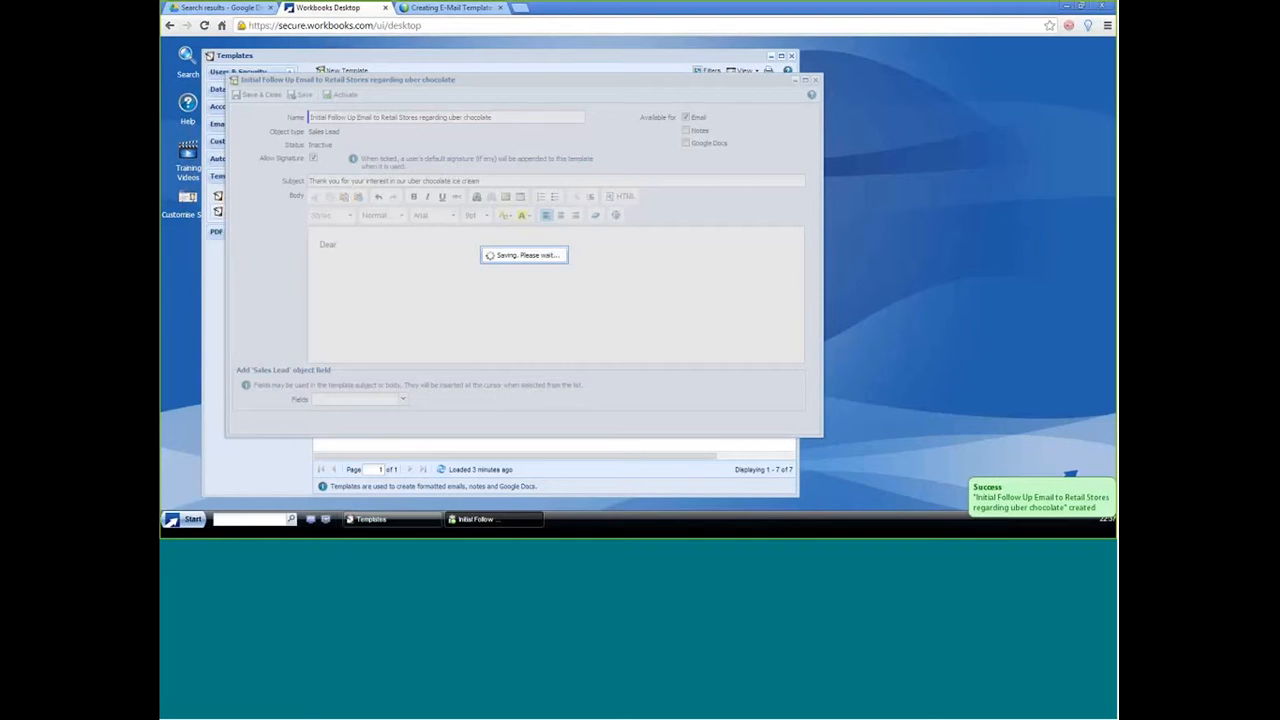
Step: Insert the First name field placeholder after "Dear" in the body
click(350, 254)
click(342, 245)
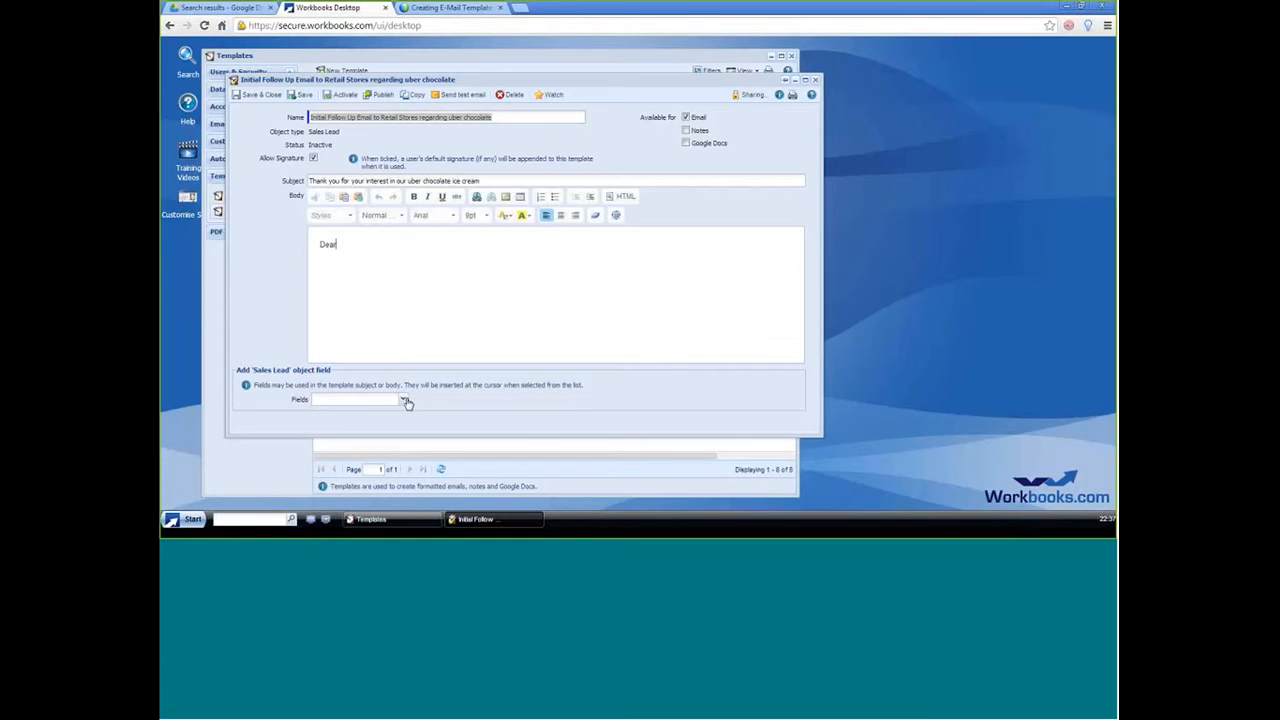
click(404, 400)
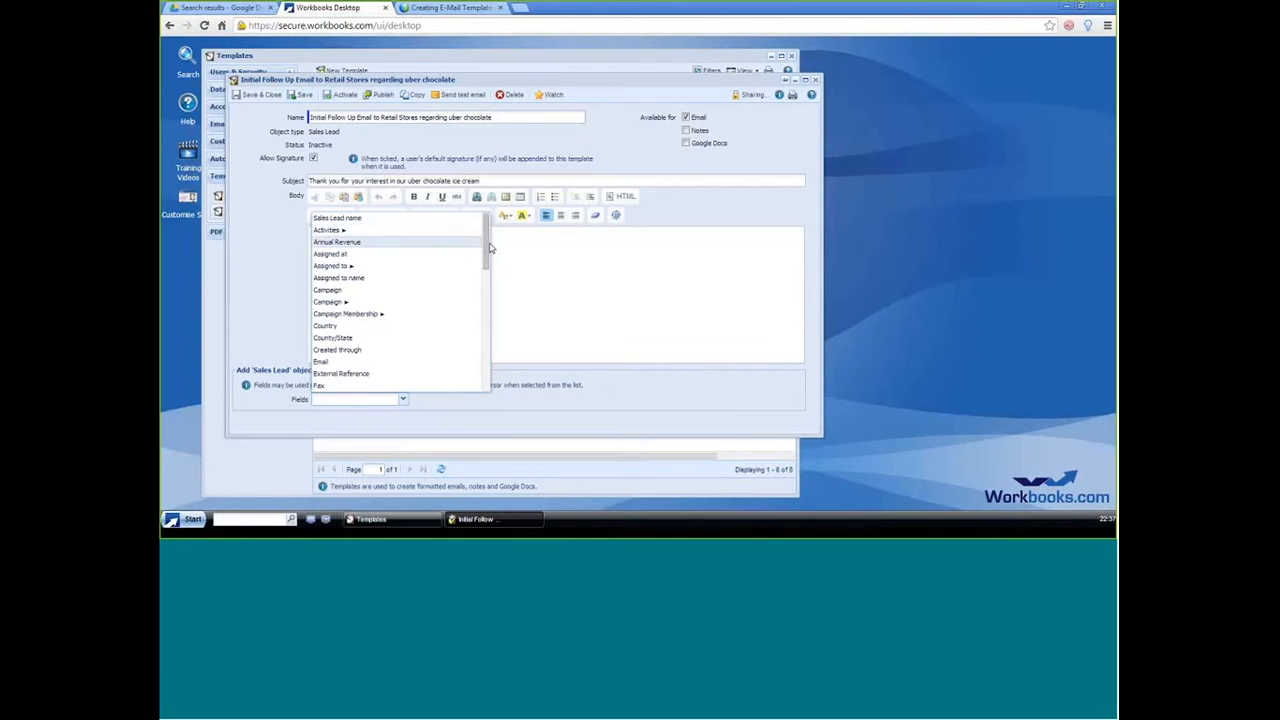
mouse_move(489, 247)
mouse_down()
mouse_move(485, 262)
mouse_move(487, 237)
mouse_up()
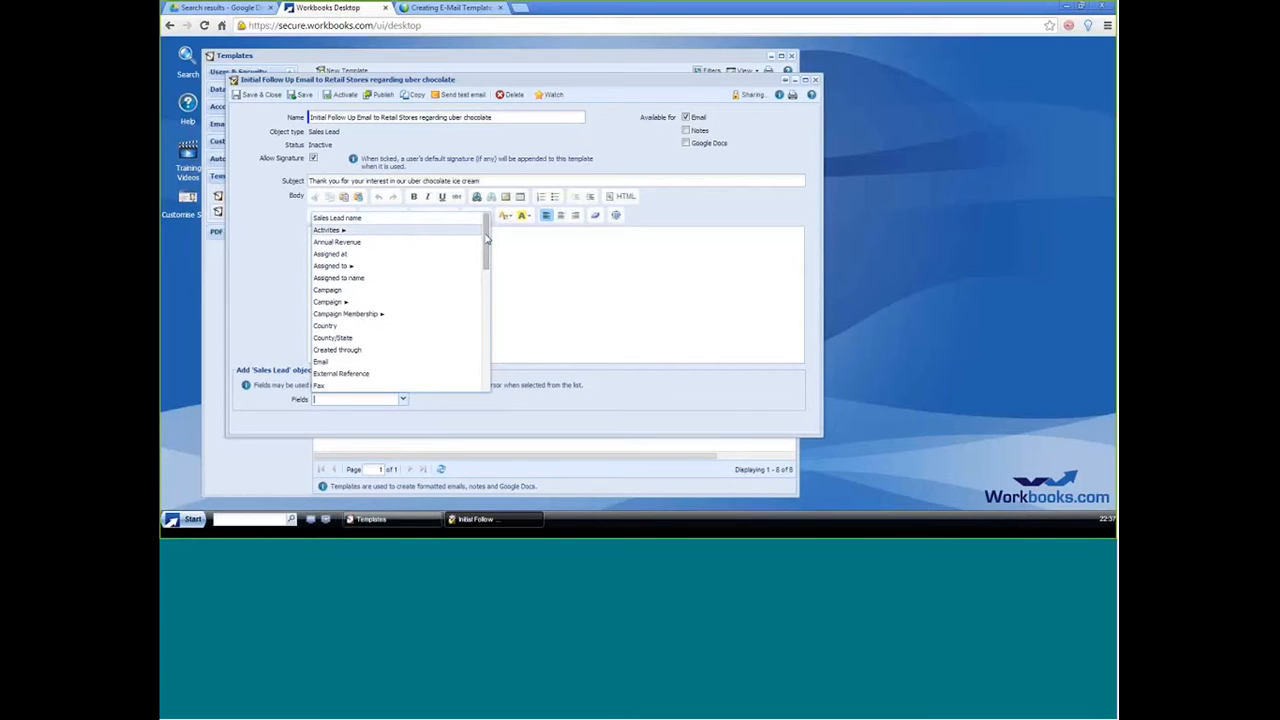
drag(487, 239, 487, 265)
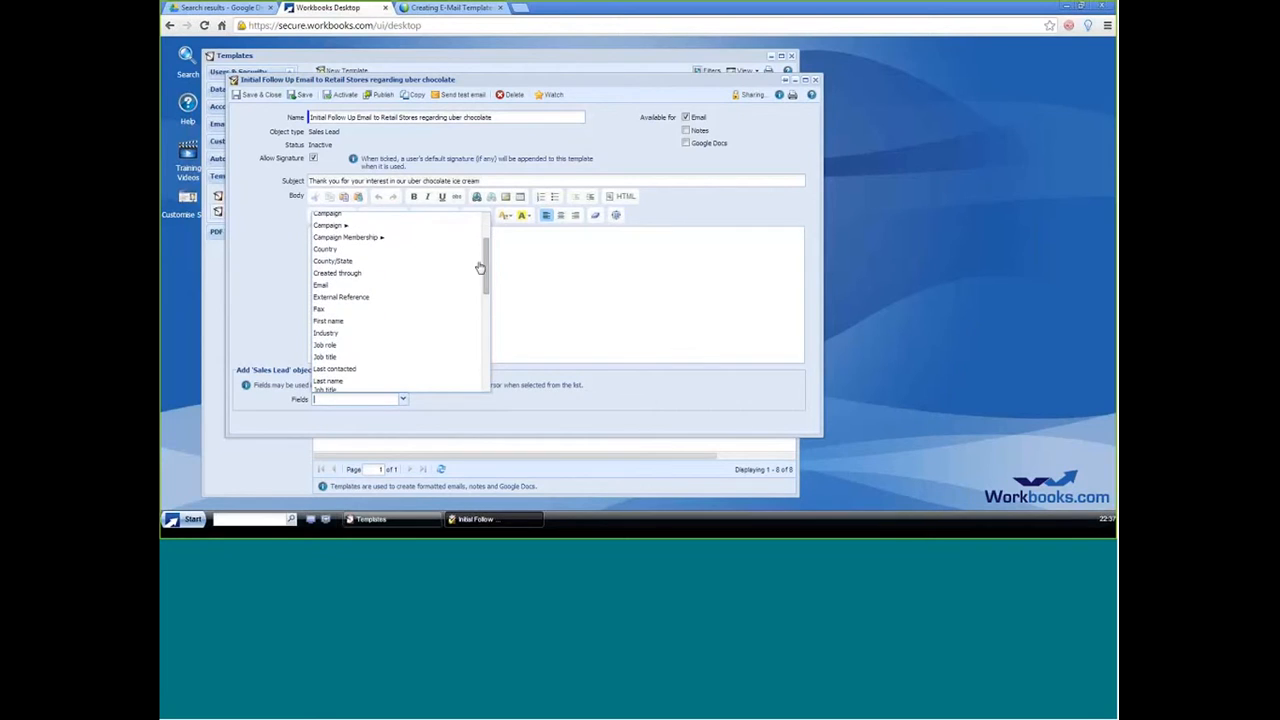
click(333, 322)
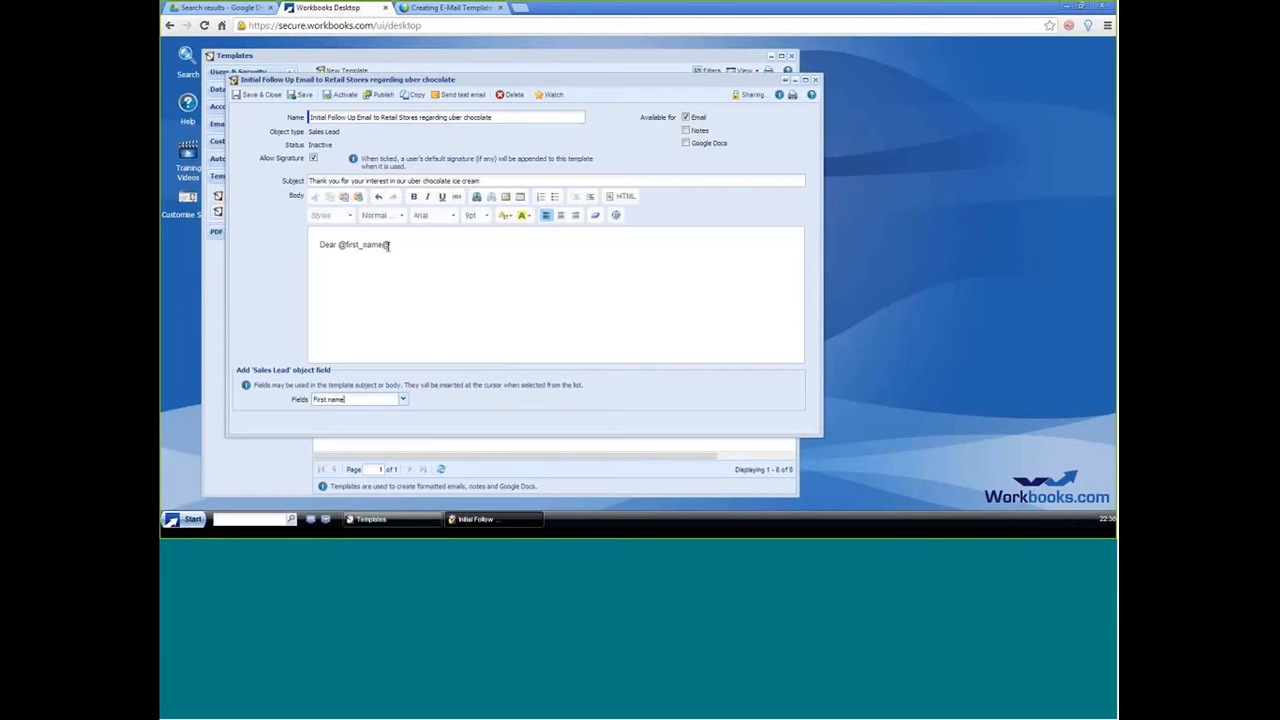
Step: Finish the greeting line and copy the subject sentence into the body as a separate paragraph below it
drag(338, 245, 390, 249)
click(351, 247)
click(412, 252)
drag(500, 181, 283, 187)
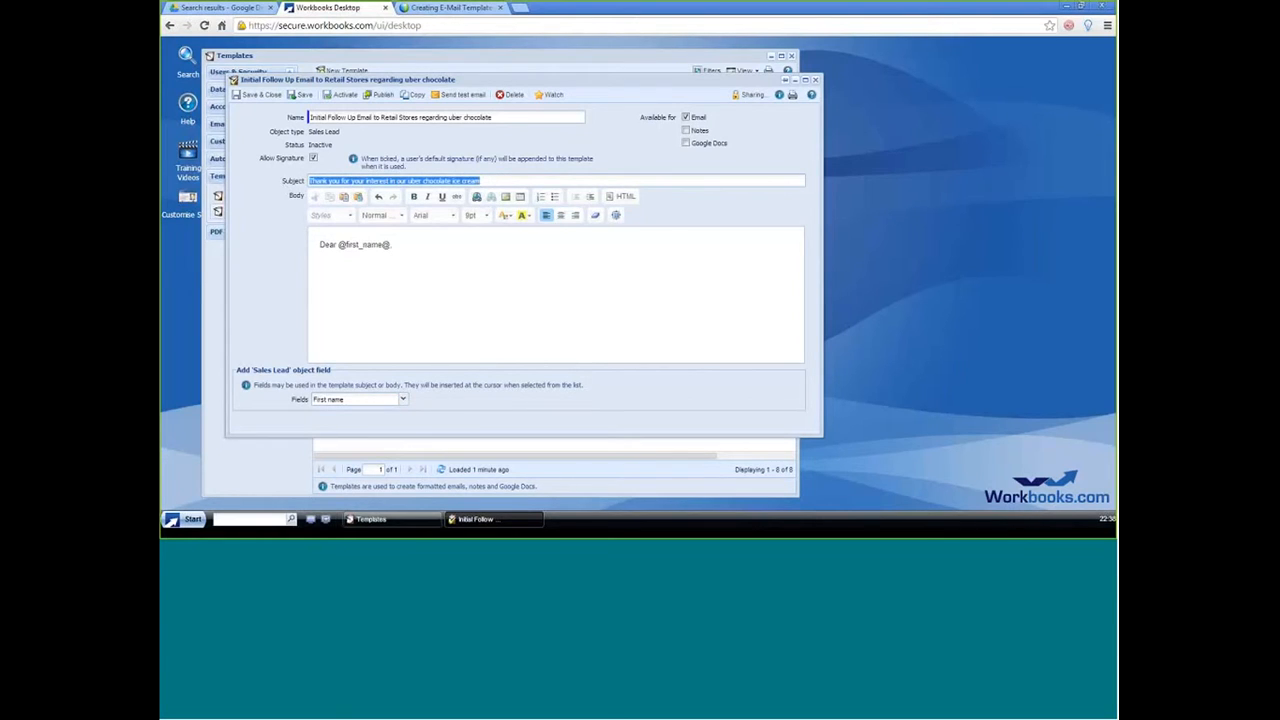
click(331, 292)
key(ctrl+v)
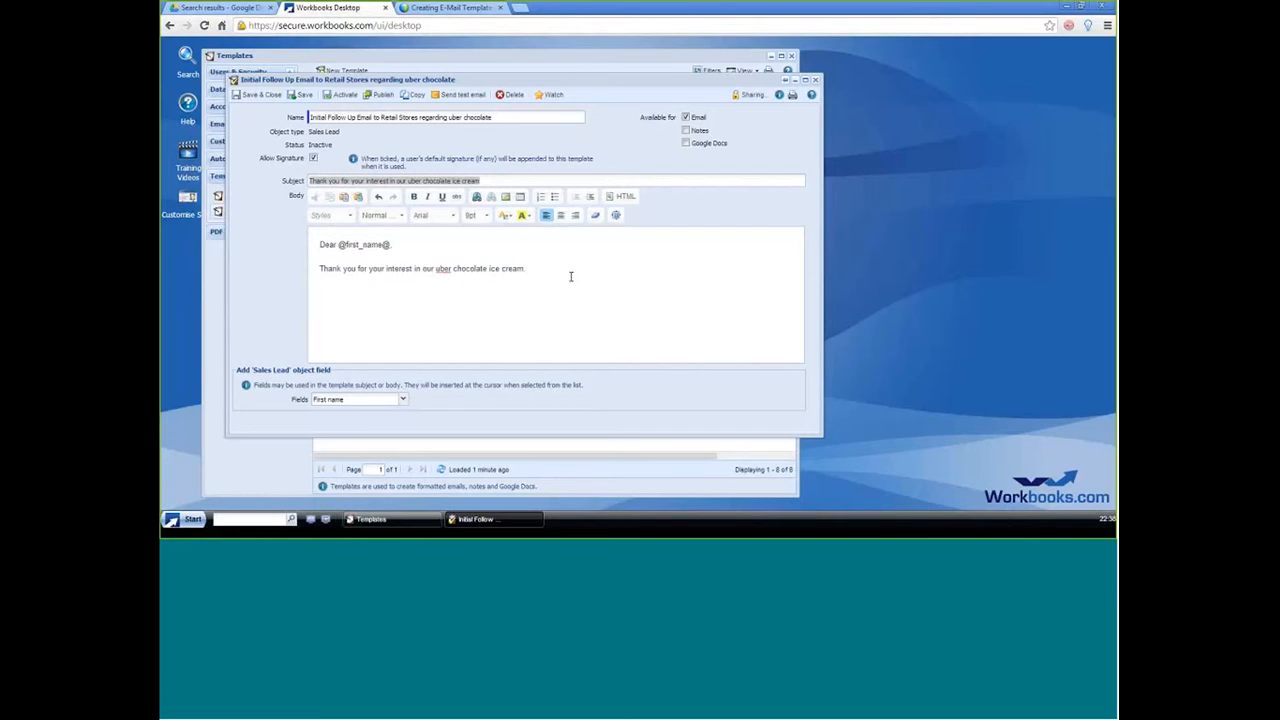
key(Return)
key(Return)
Step: Examine the available Sales Lead fields, including those under More columns
click(402, 401)
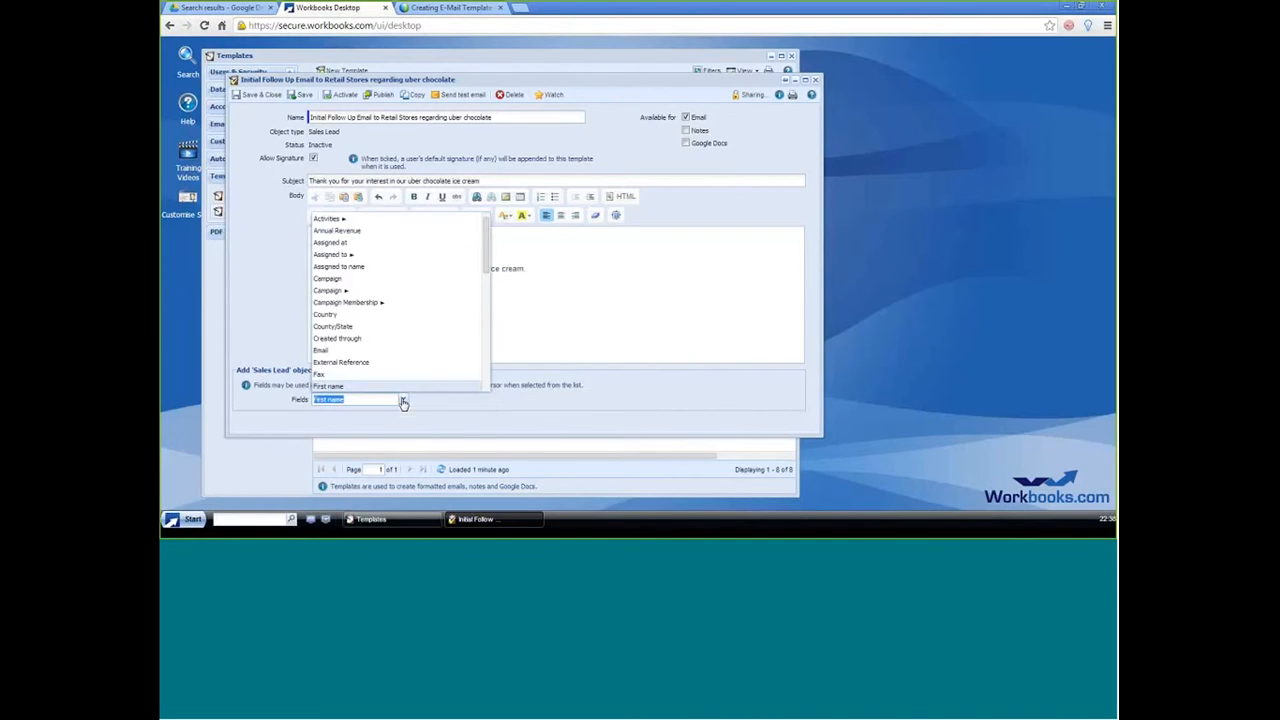
drag(483, 240, 489, 324)
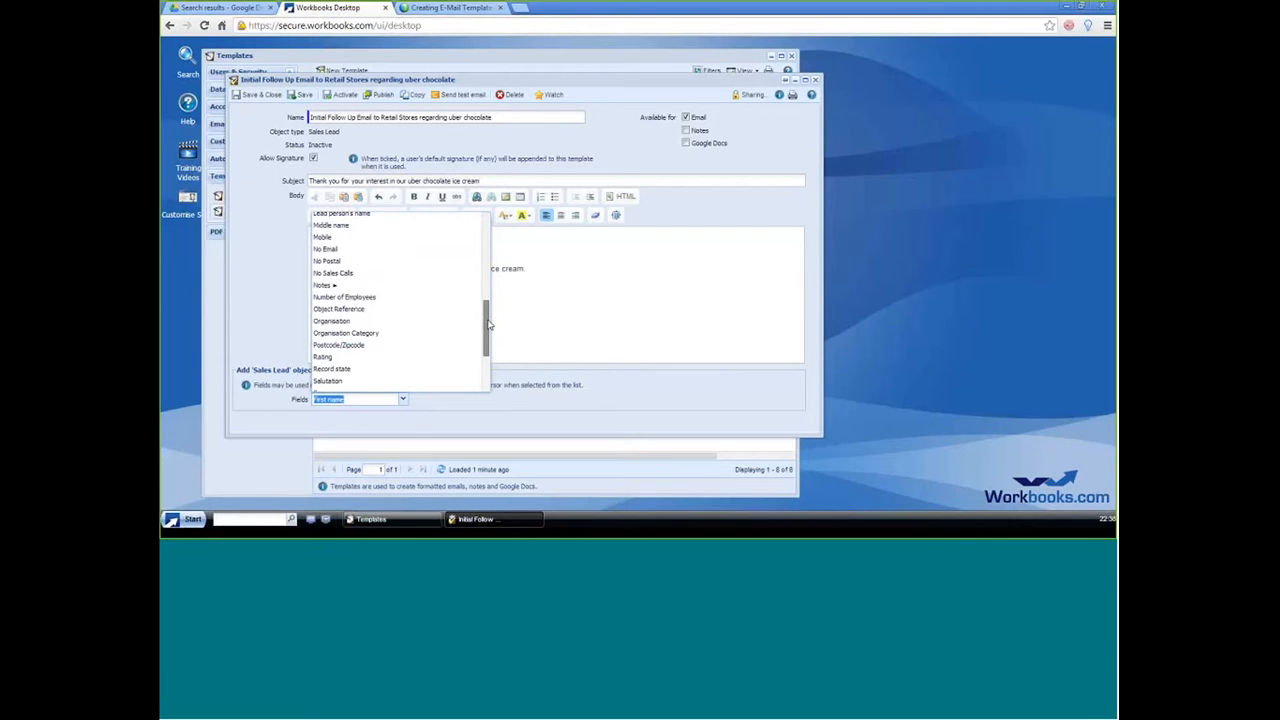
drag(489, 324, 494, 236)
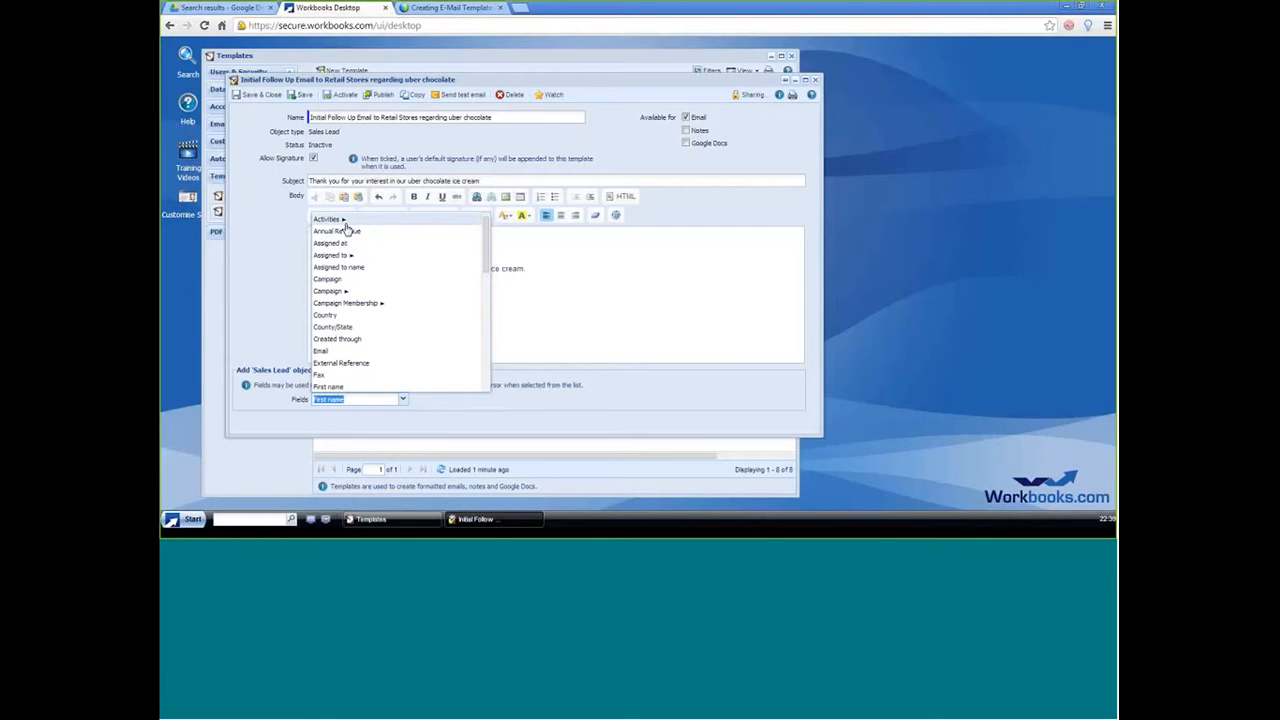
drag(484, 249, 482, 278)
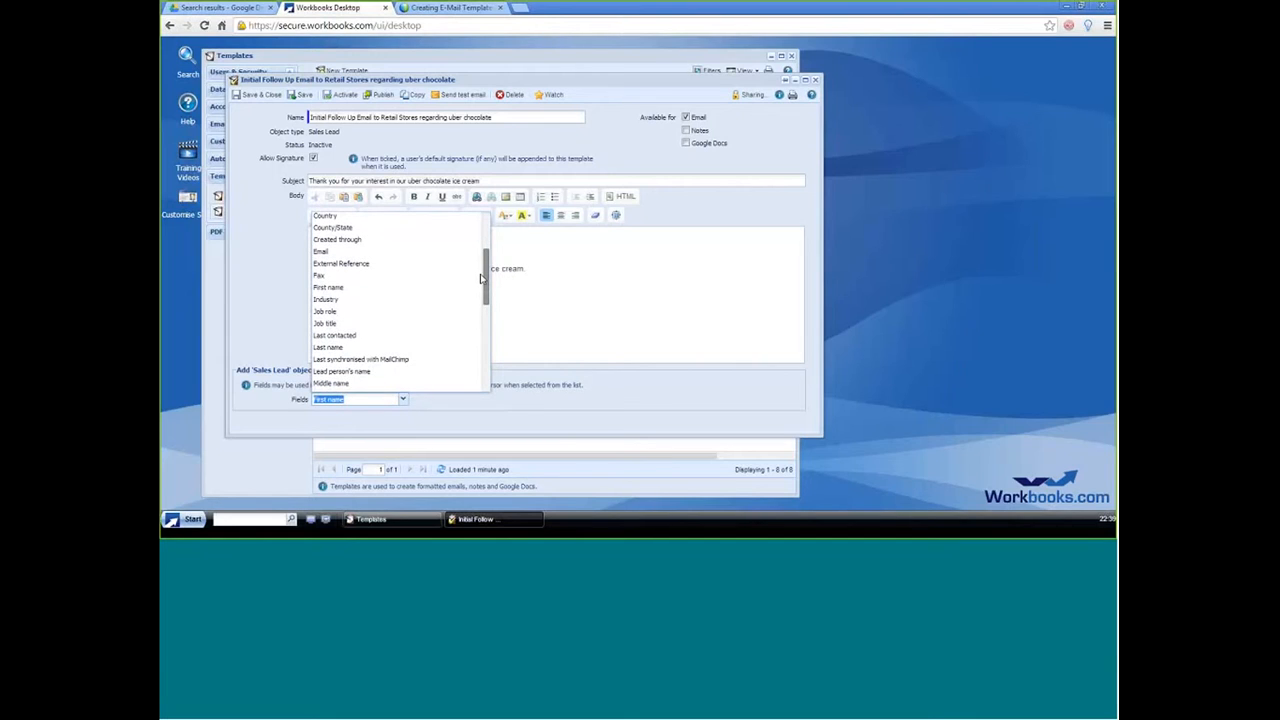
drag(481, 278, 480, 357)
click(460, 382)
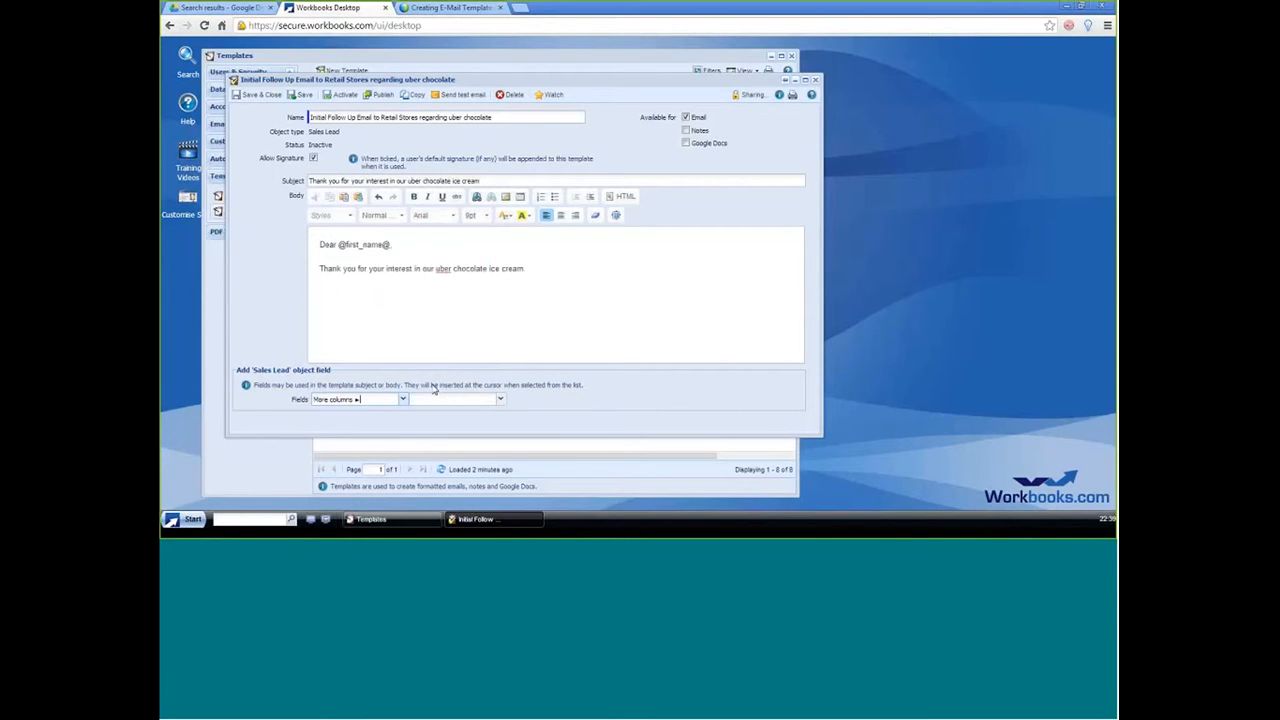
click(500, 399)
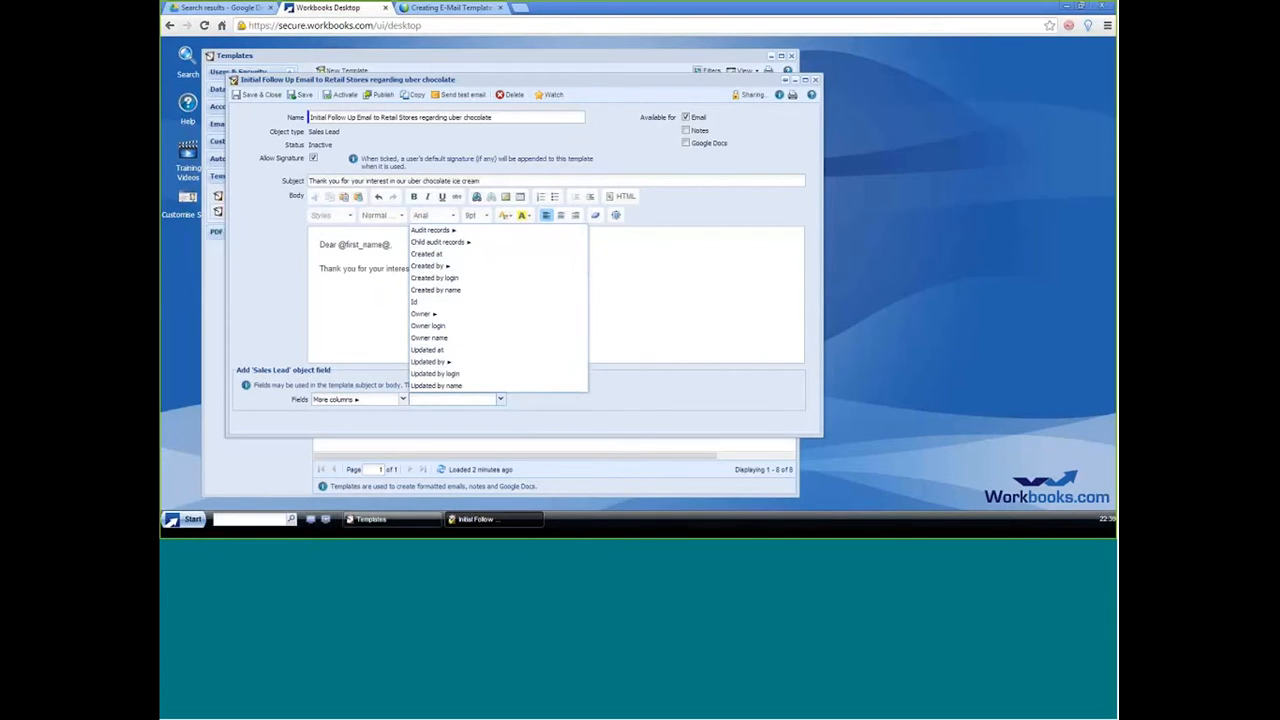
click(585, 413)
Step: Examine the related fields of the Assigned to record, down through Users and More columns
click(403, 399)
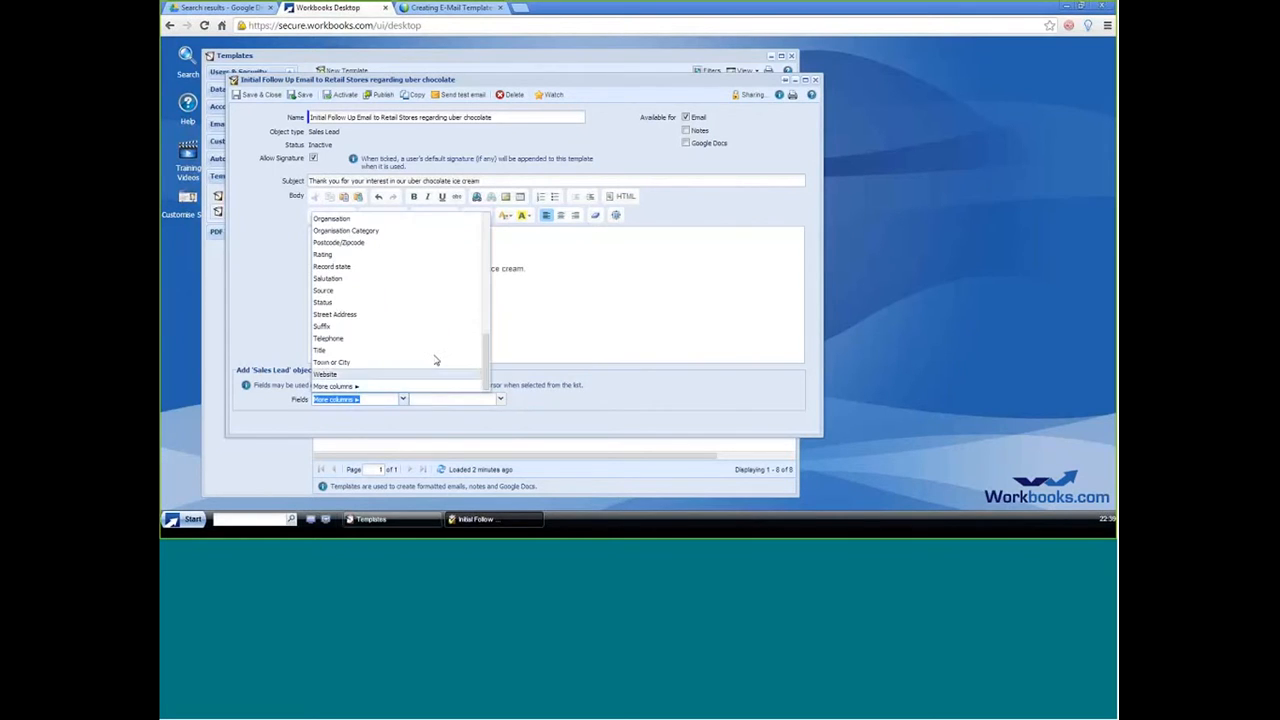
scroll(460, 300, up, 10)
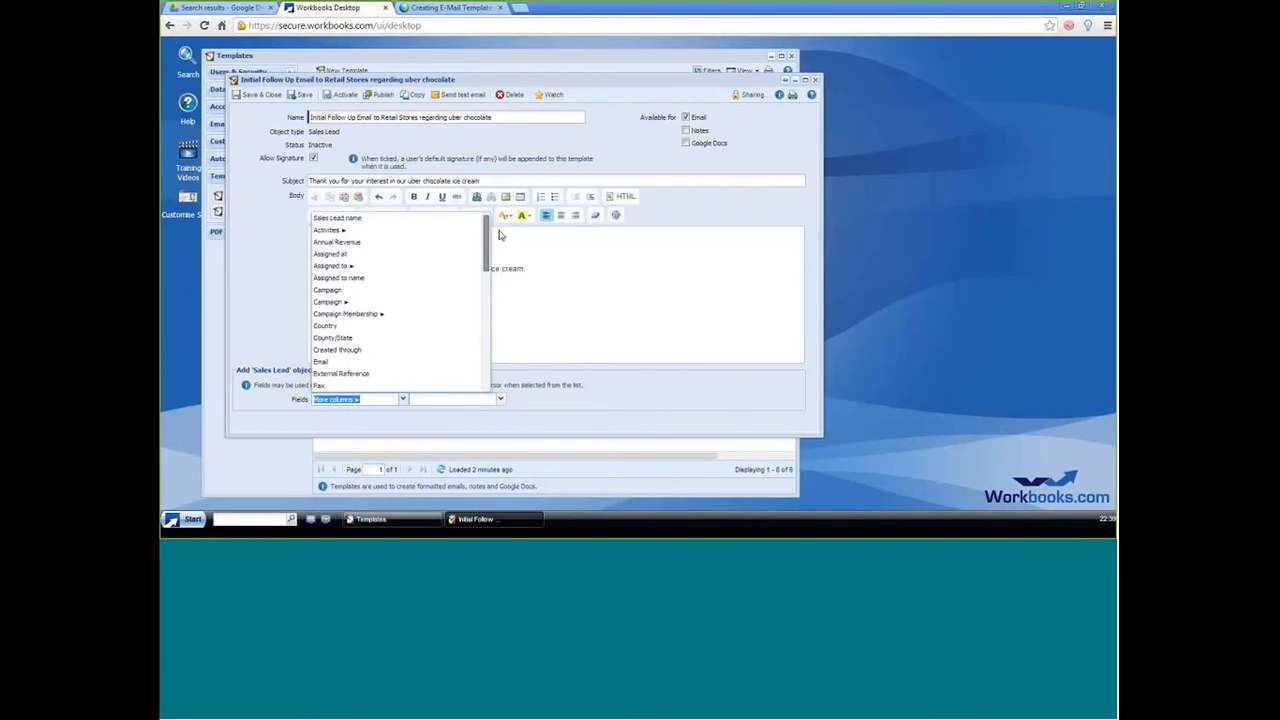
click(321, 269)
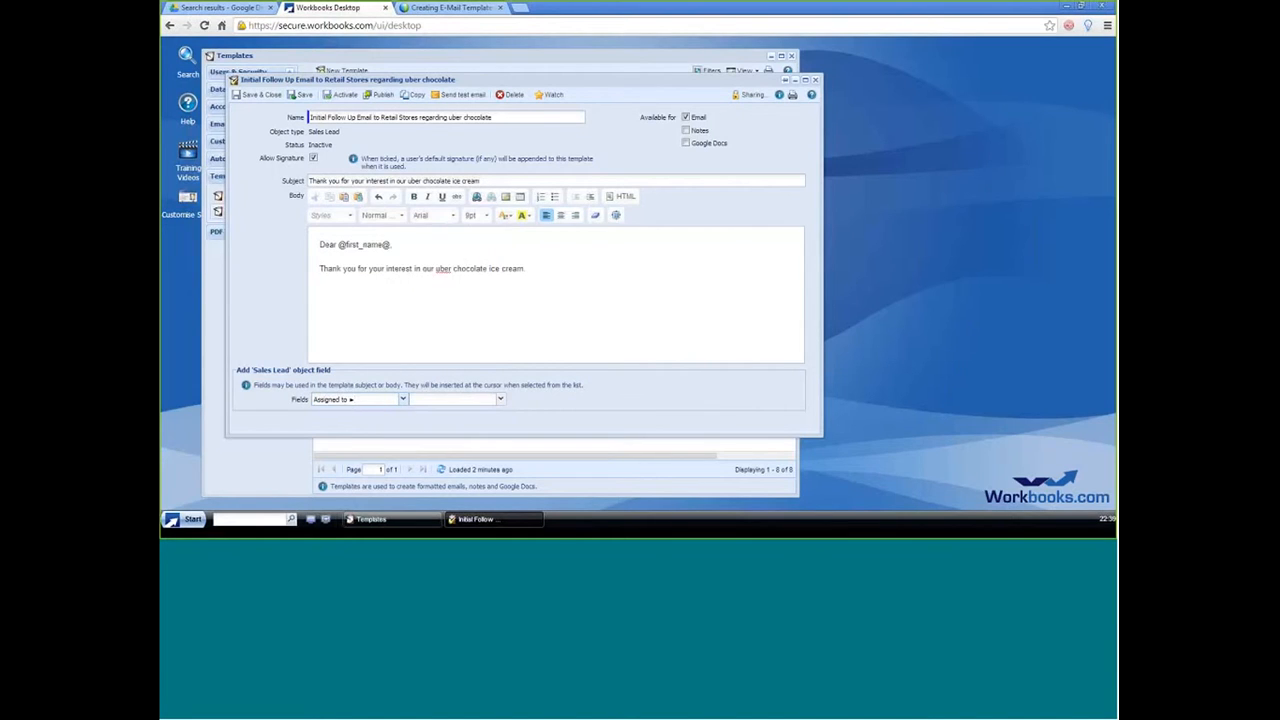
click(500, 399)
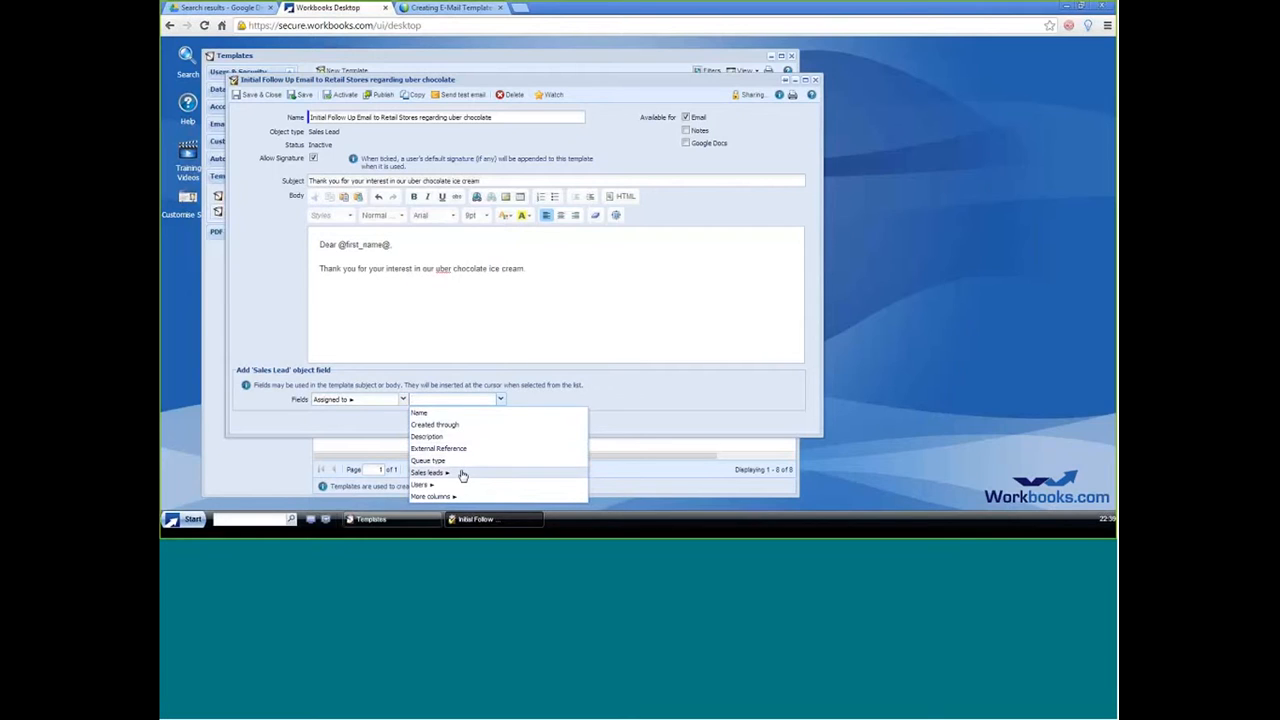
click(420, 485)
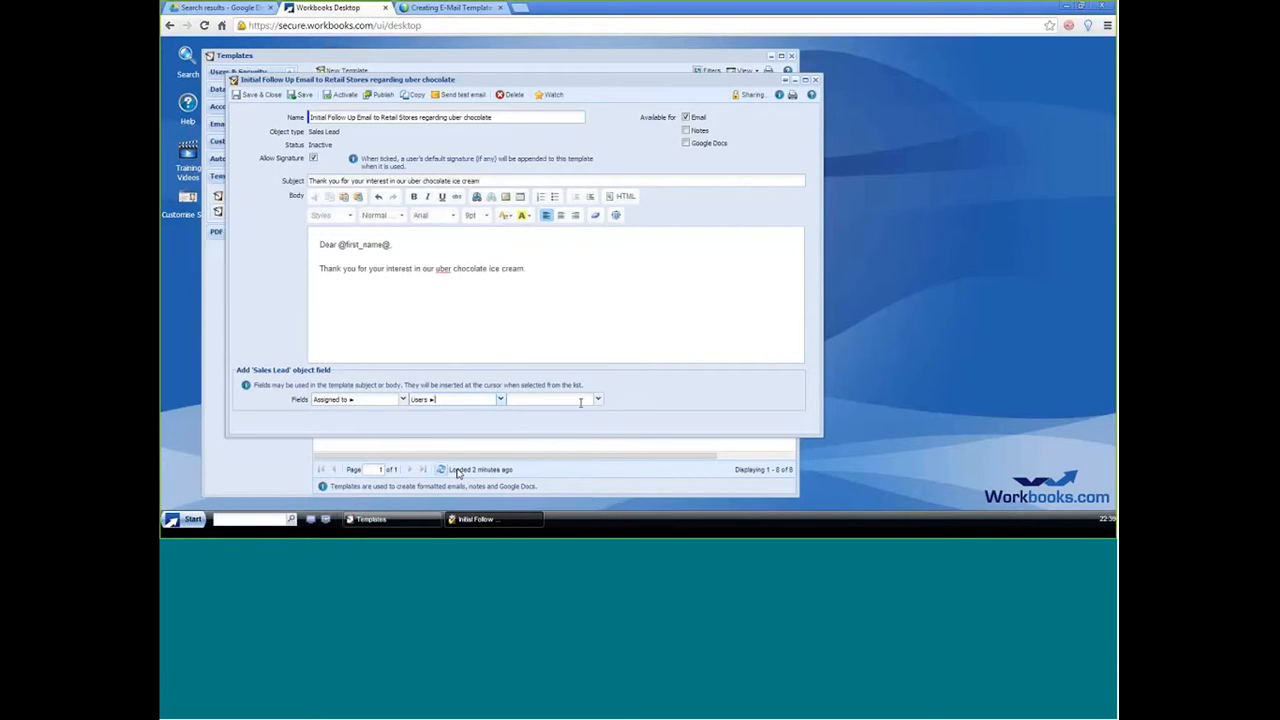
click(598, 399)
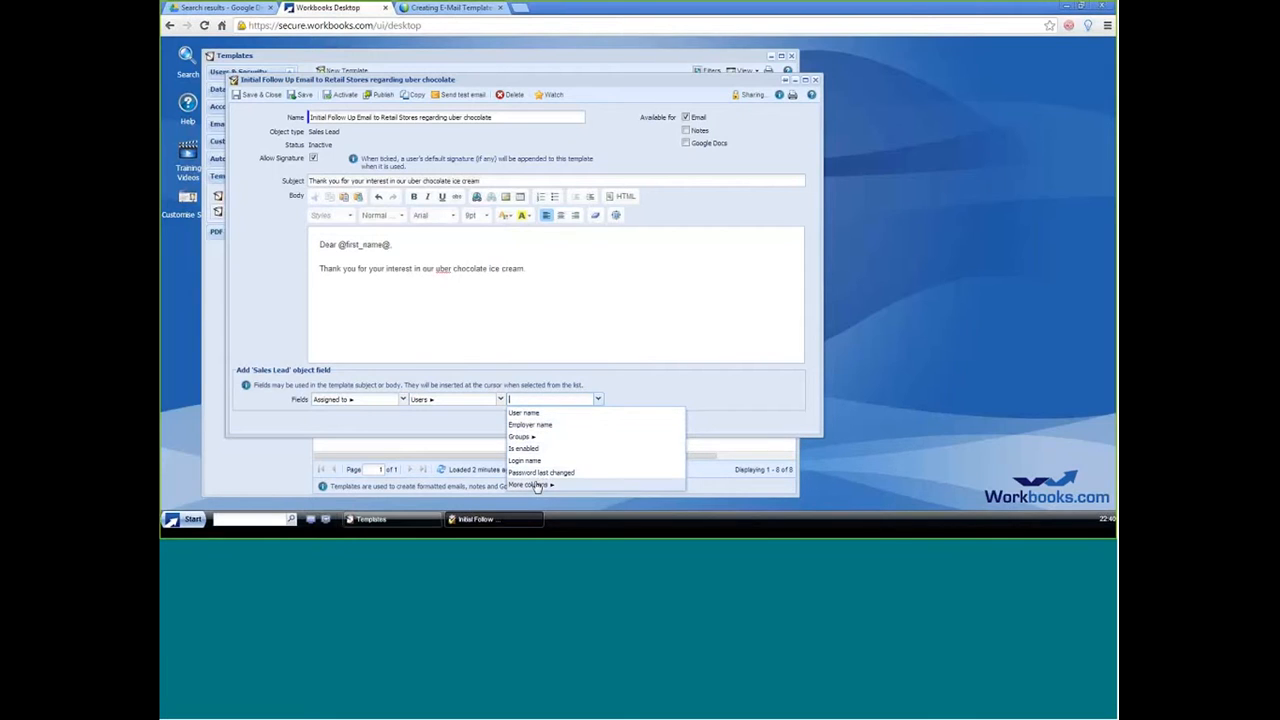
click(530, 485)
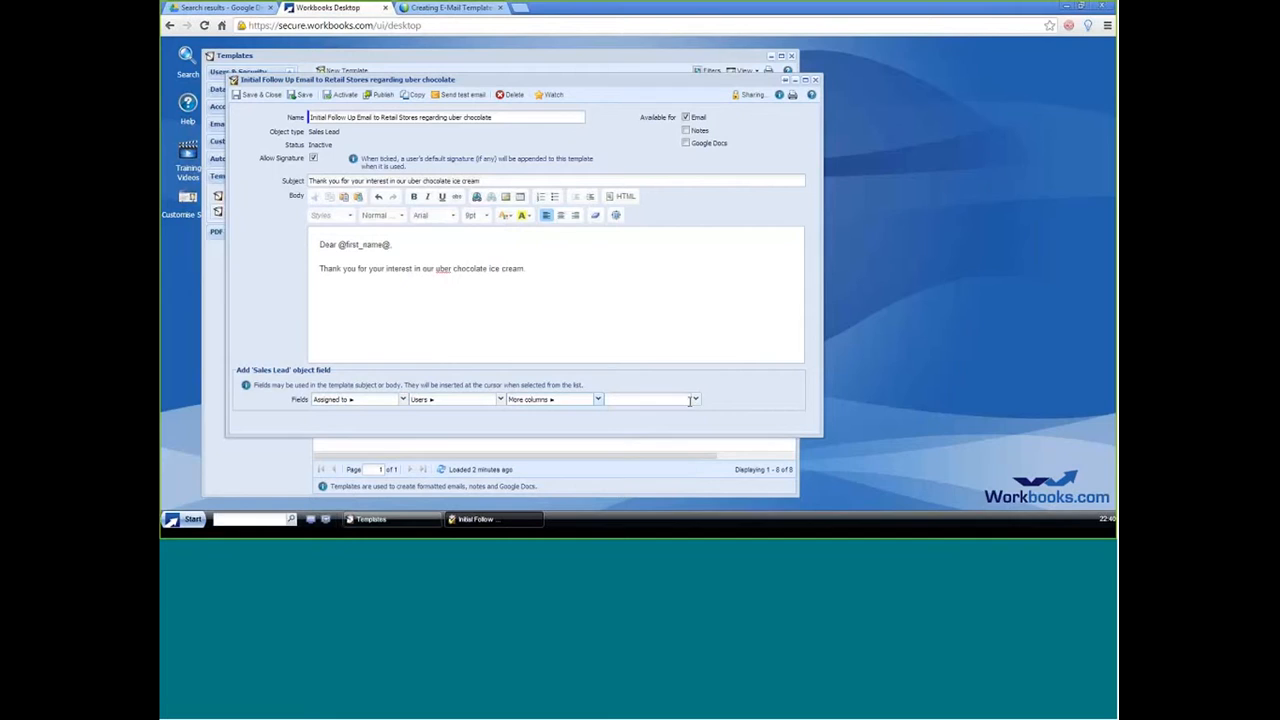
click(695, 400)
click(552, 273)
Step: Insert the Email field placeholder on a new line below the thank-you sentence
click(403, 400)
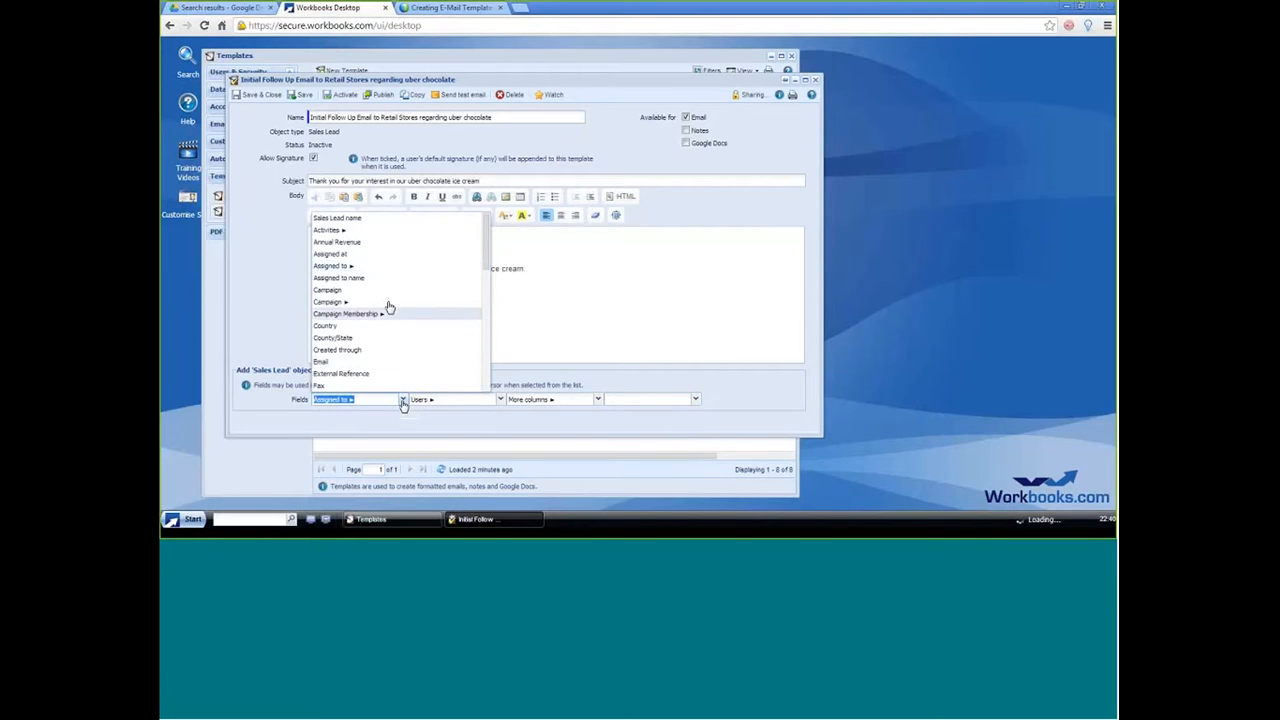
click(326, 362)
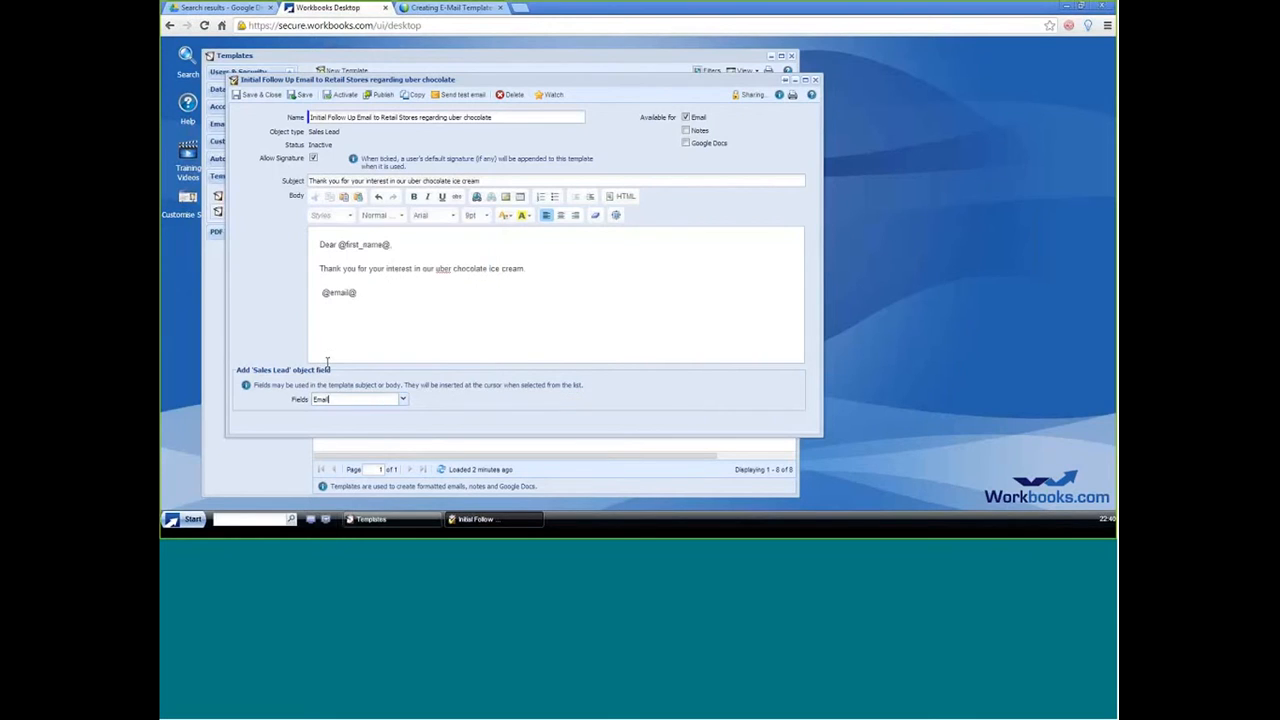
Step: Insert the Number of Employees field placeholder on a new line below the Email placeholder
click(371, 293)
click(403, 399)
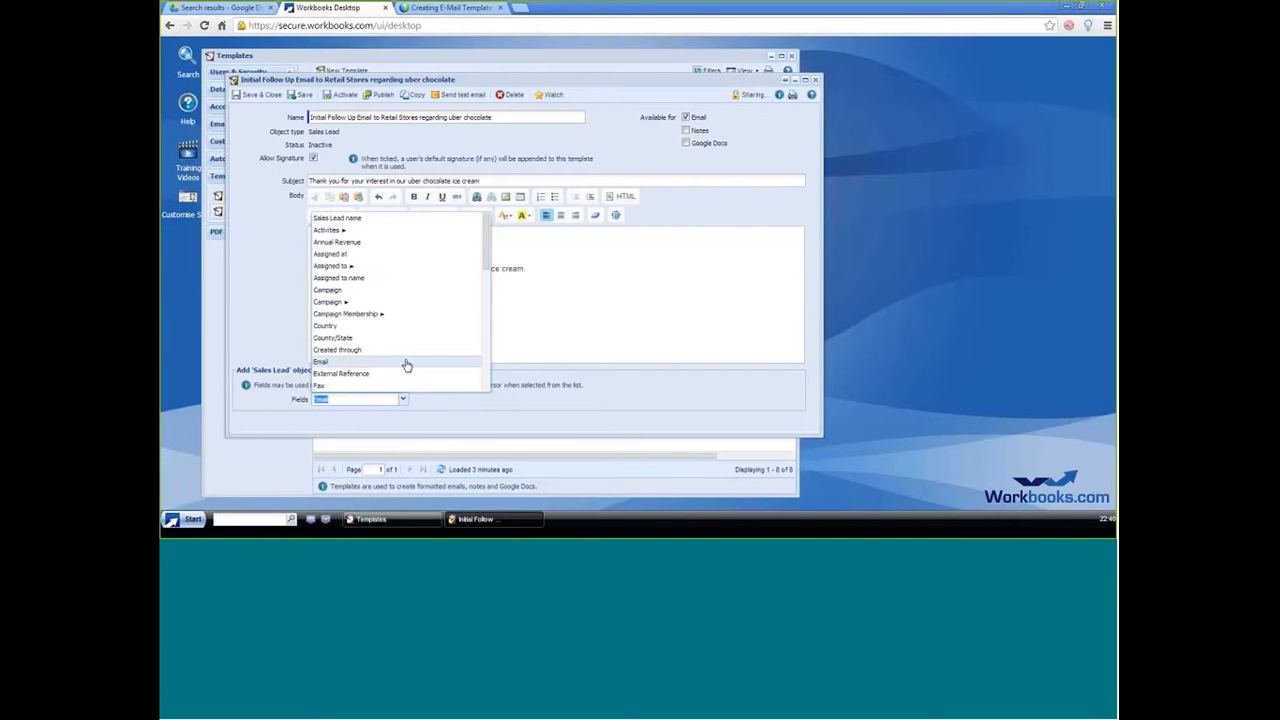
scroll(366, 289, down, 5)
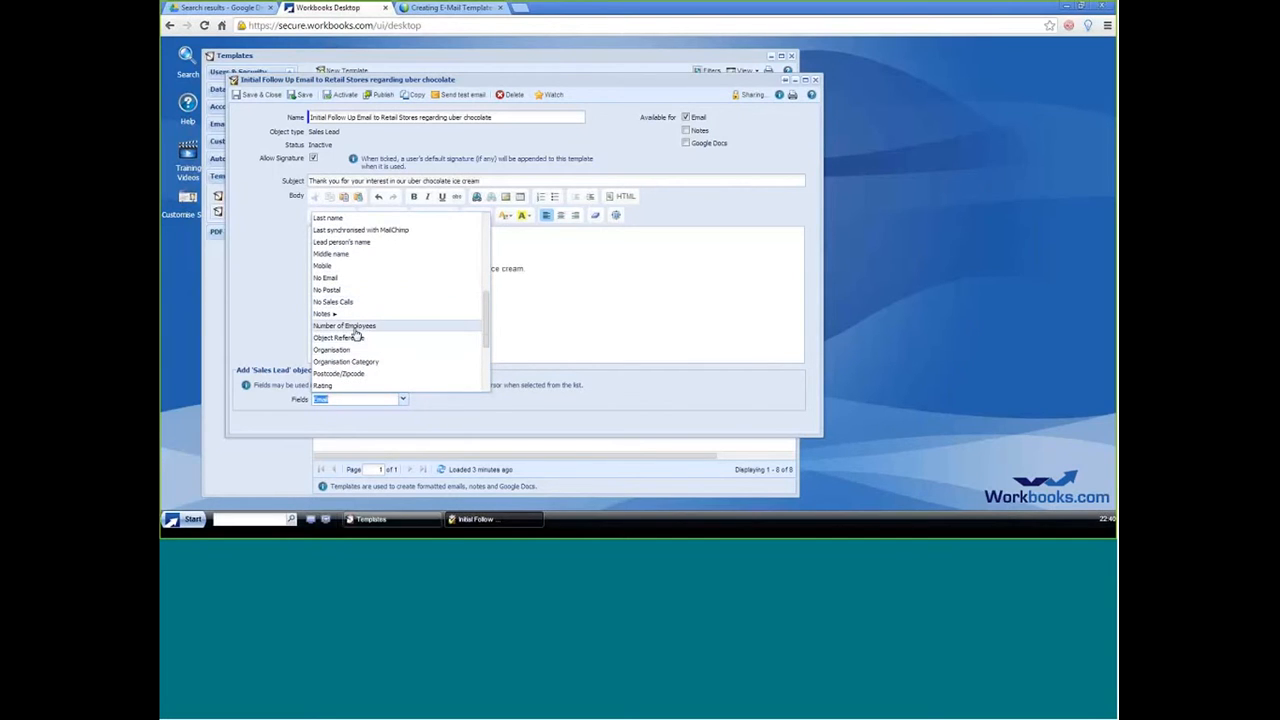
click(356, 326)
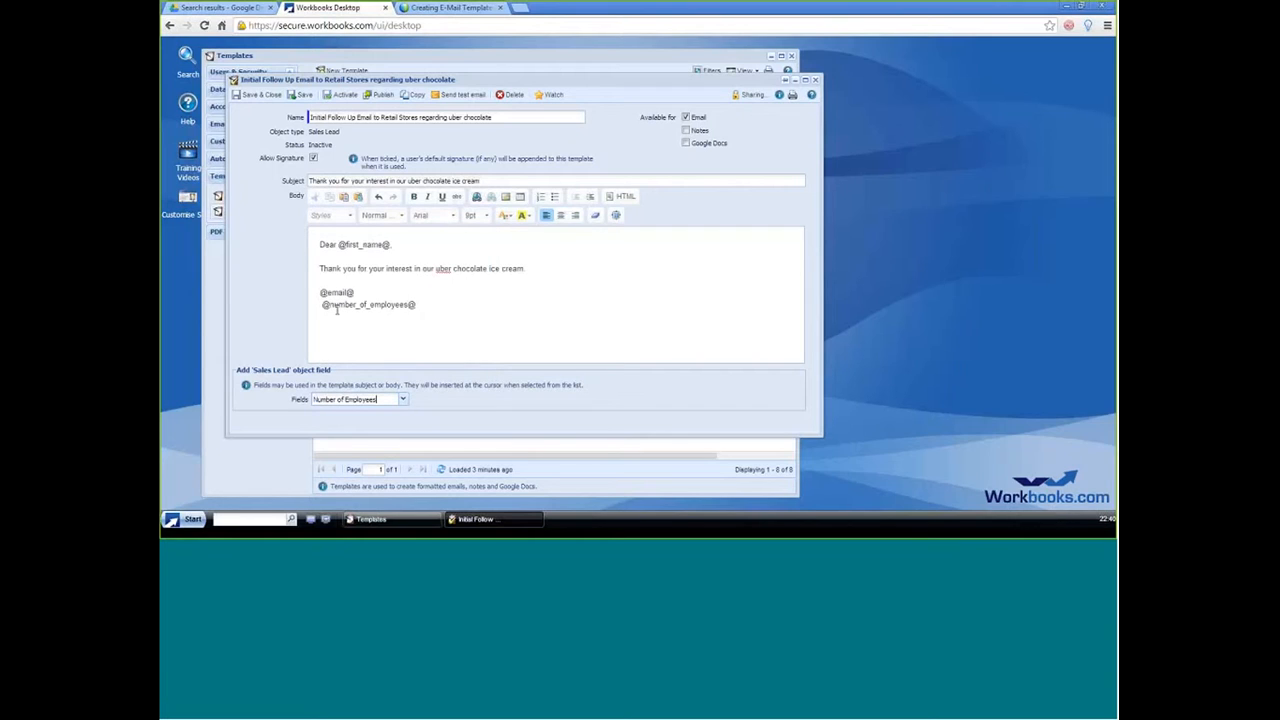
Step: Remove the Email placeholder and its line from the template body
key(Delete)
drag(355, 292, 315, 294)
key(BackSpace)
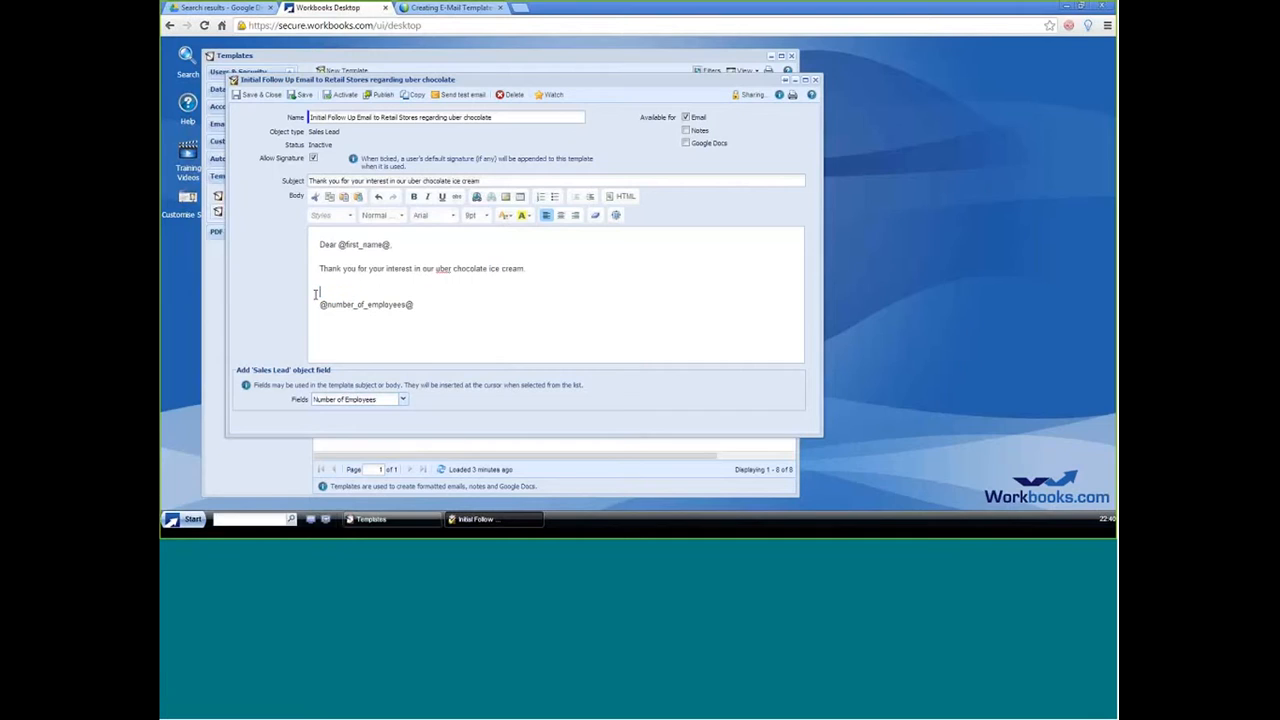
key(BackSpace)
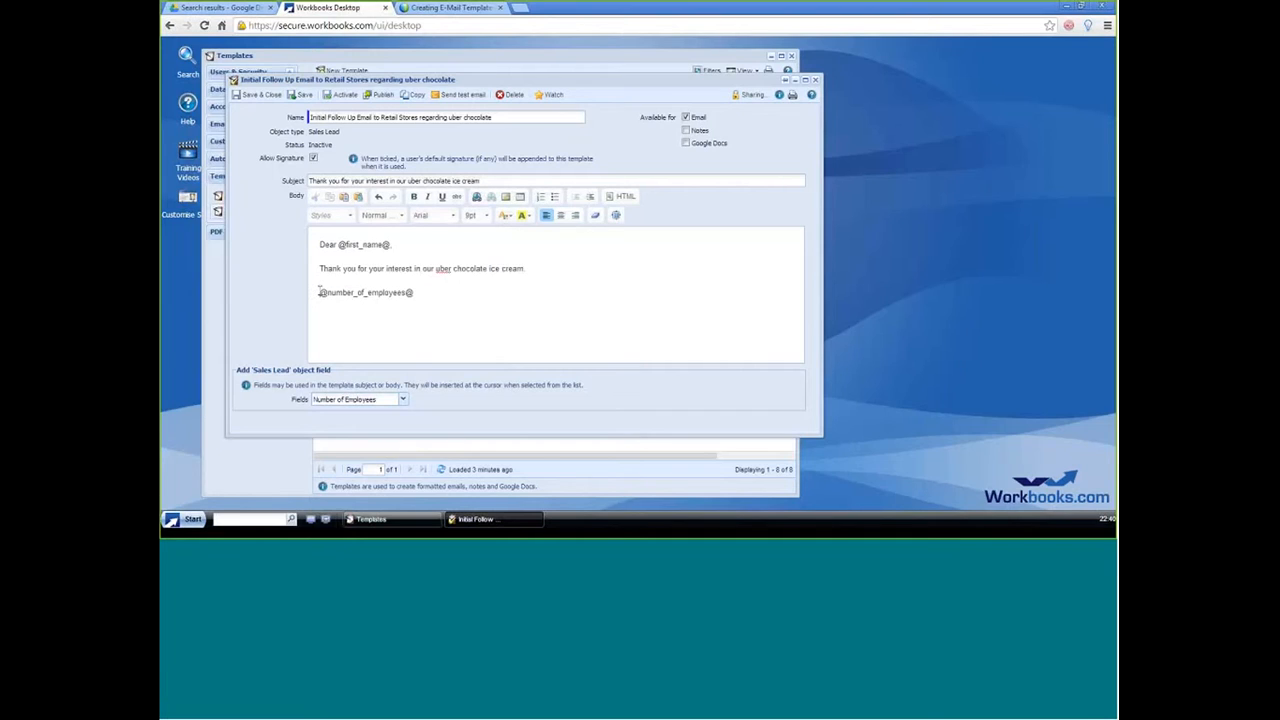
Step: Write "We understand that you have" in front of the Number of Employees placeholder, separated by a space
click(319, 292)
text(We understand that you have)
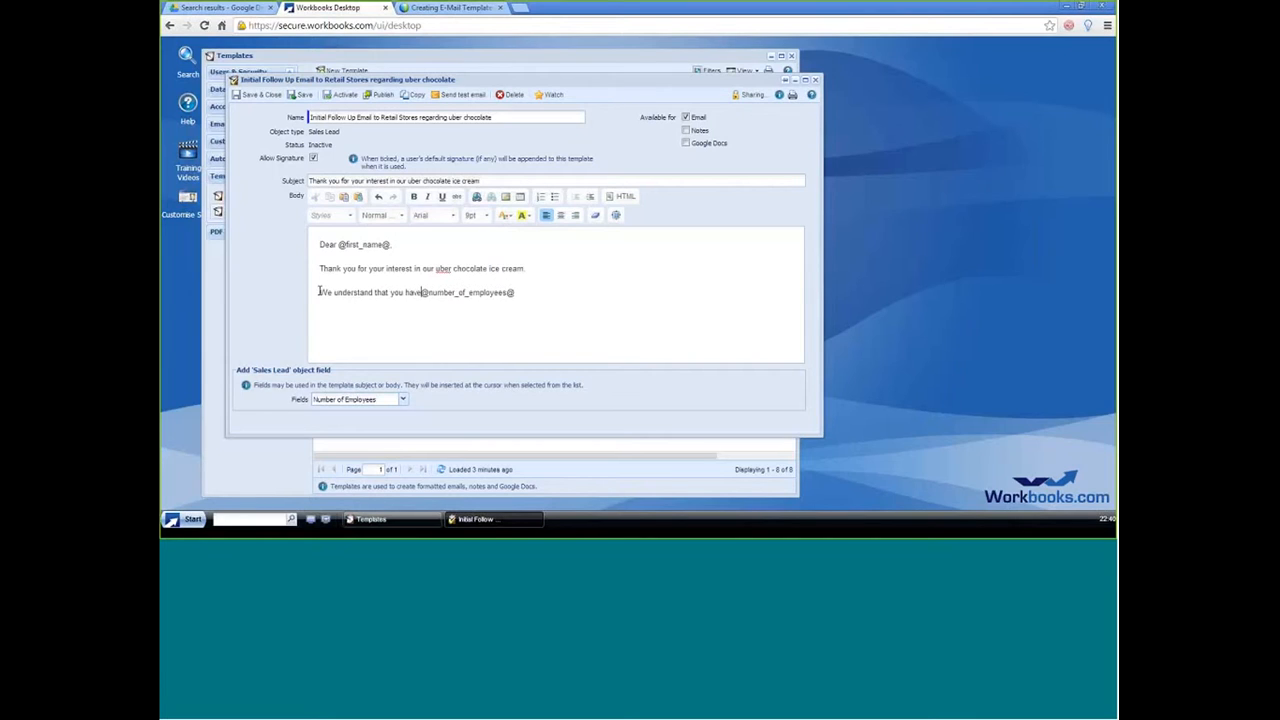
text( @number_of_employees@ that are interest)
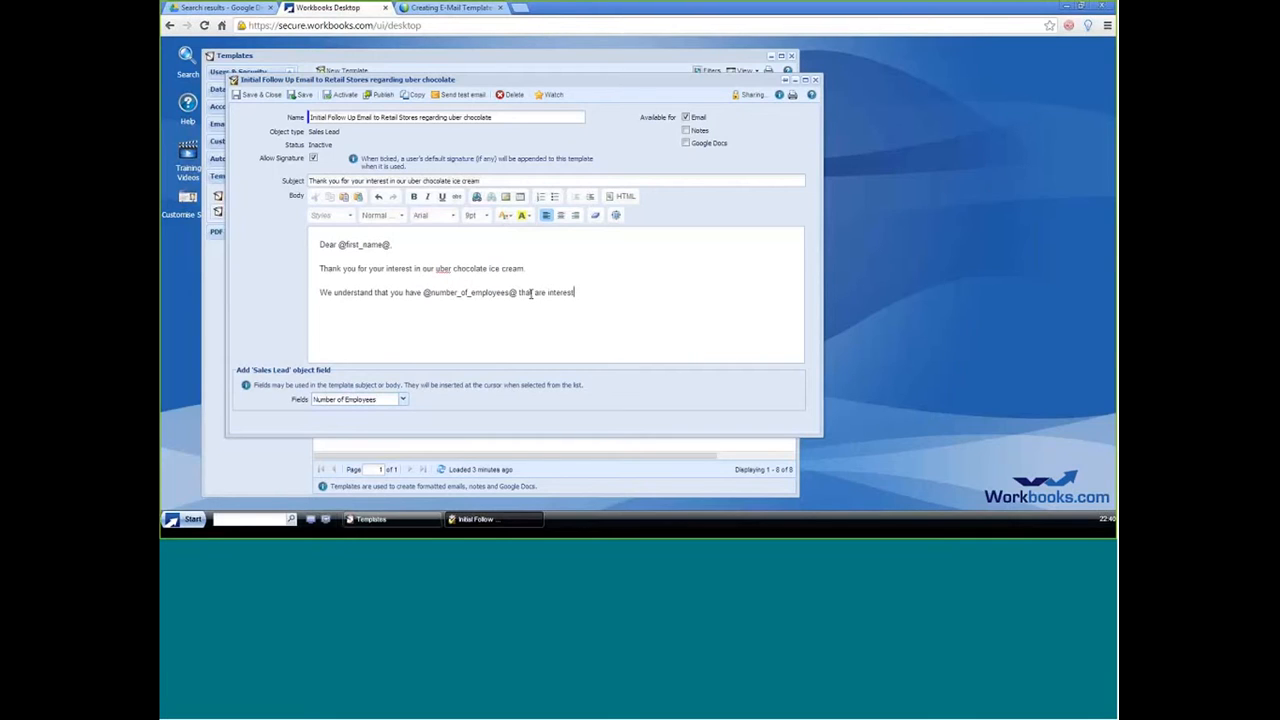
text(ed in selling our uber chocolate ice cream.)
Step: Complete the sentence after the placeholder with "that are interested in selling our uber chocolate ice cream." and add a new paragraph
key(Return)
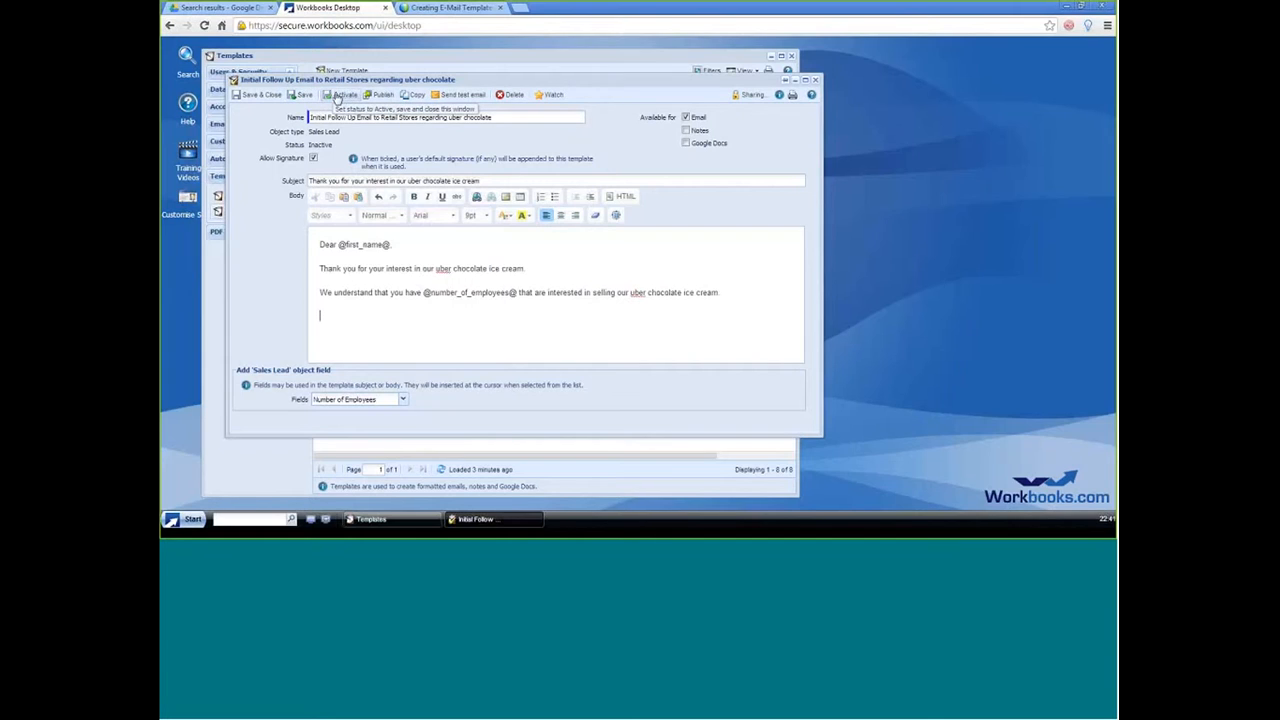
Step: Activate the template and enlarge the template list and its Name column to fit the full template name
click(337, 96)
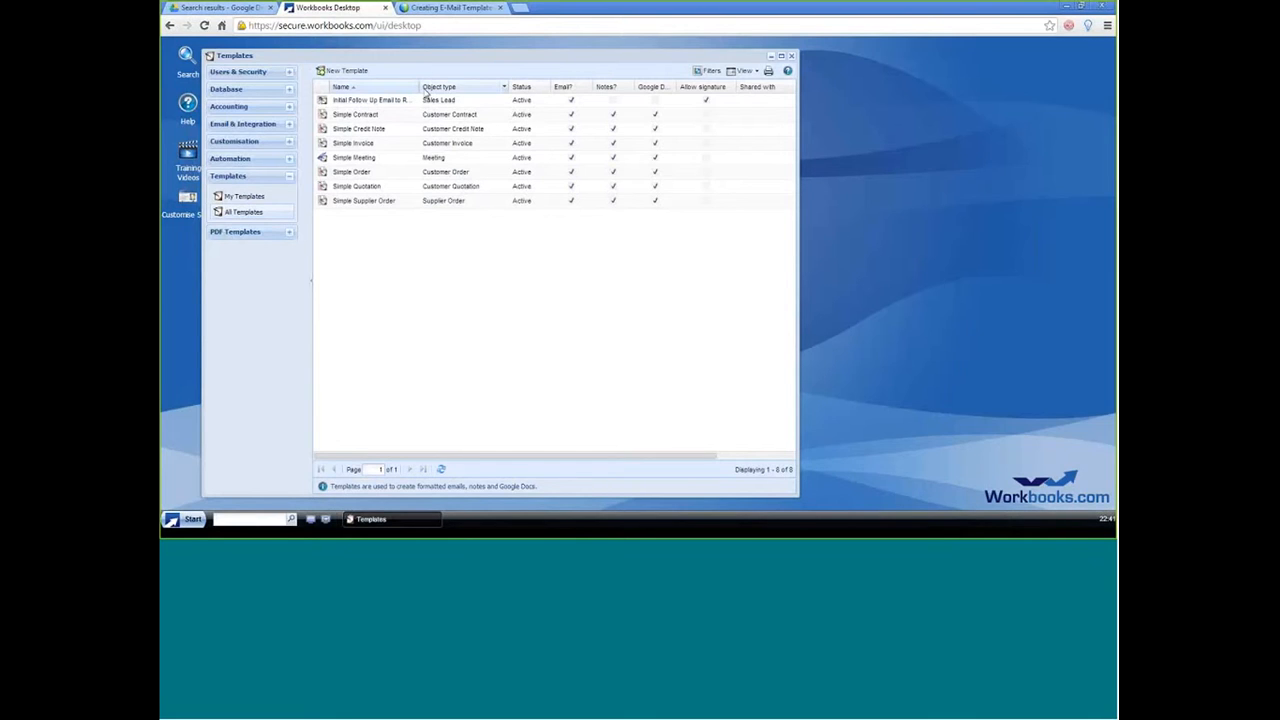
drag(421, 90, 528, 90)
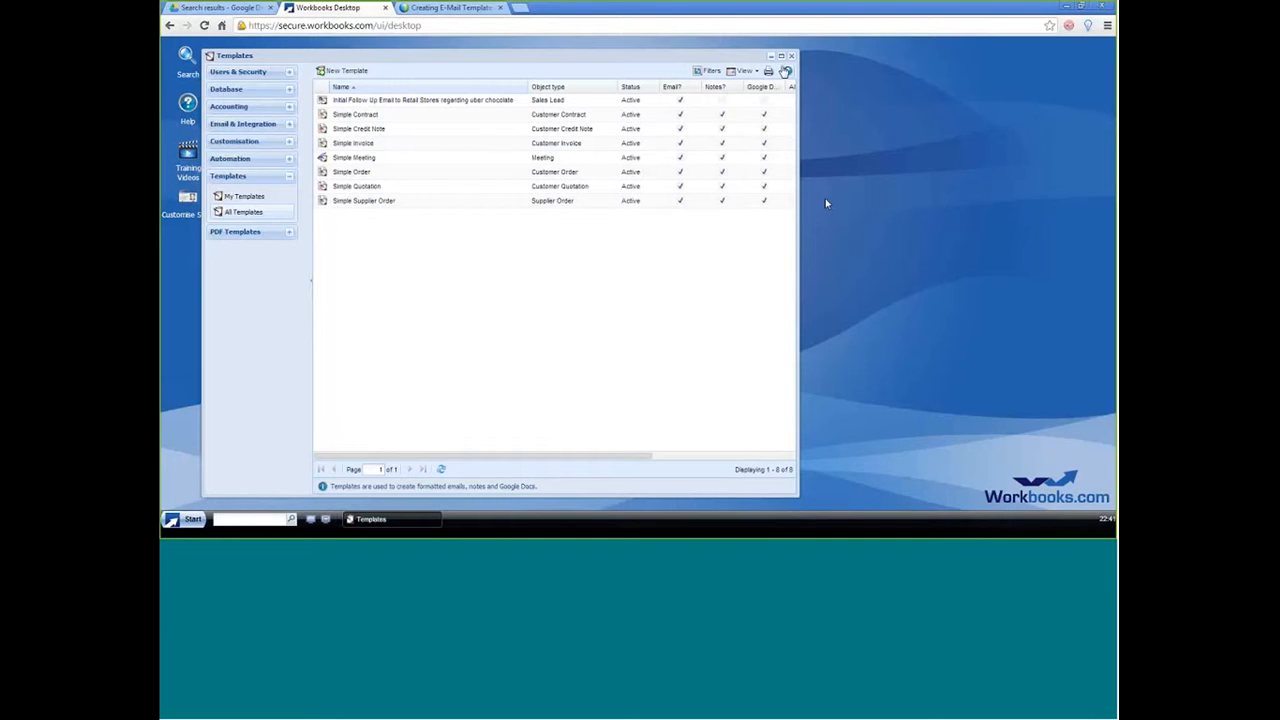
click(782, 56)
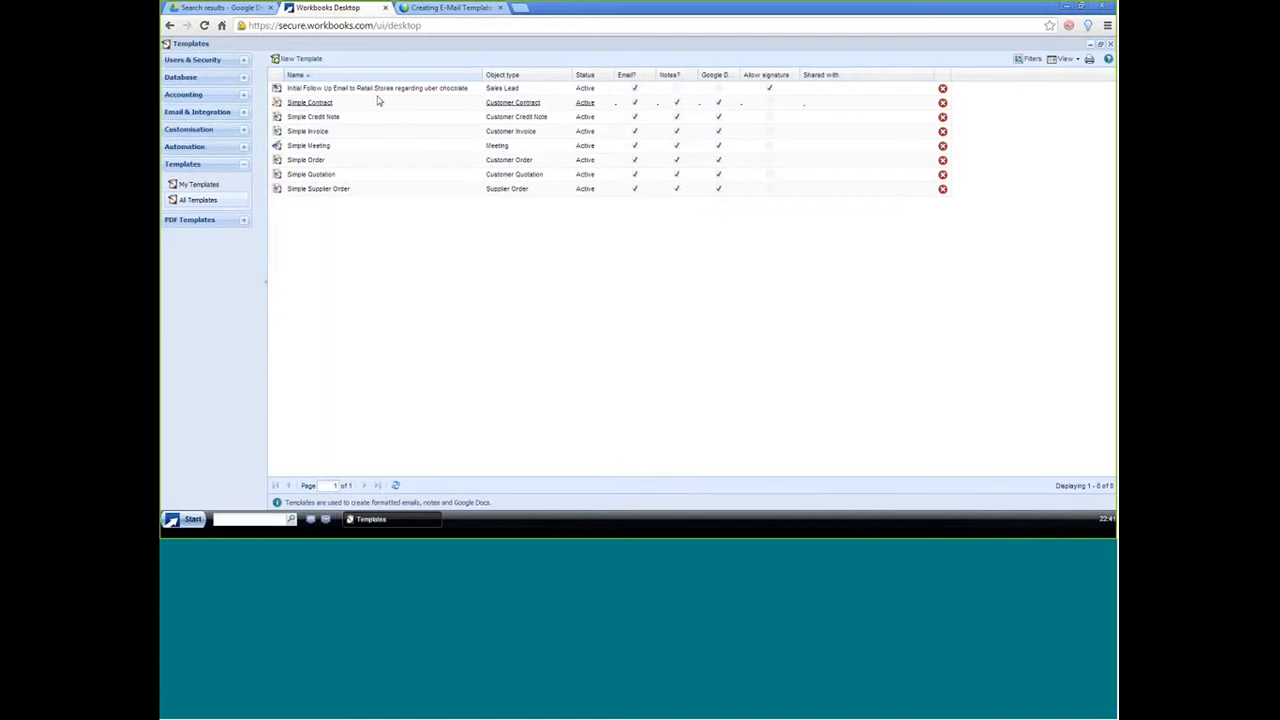
Step: Share the Sales Lead follow-up template with the Everyone group with Read permission, then save and close it
click(305, 90)
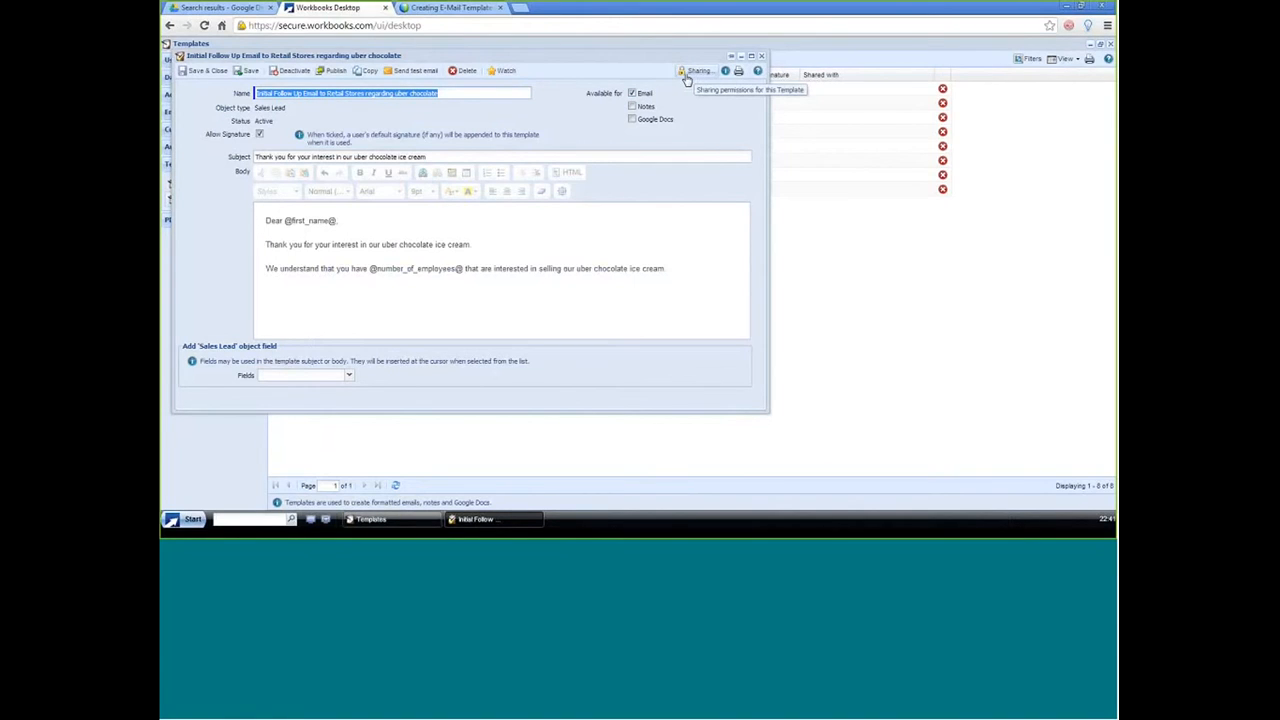
click(686, 78)
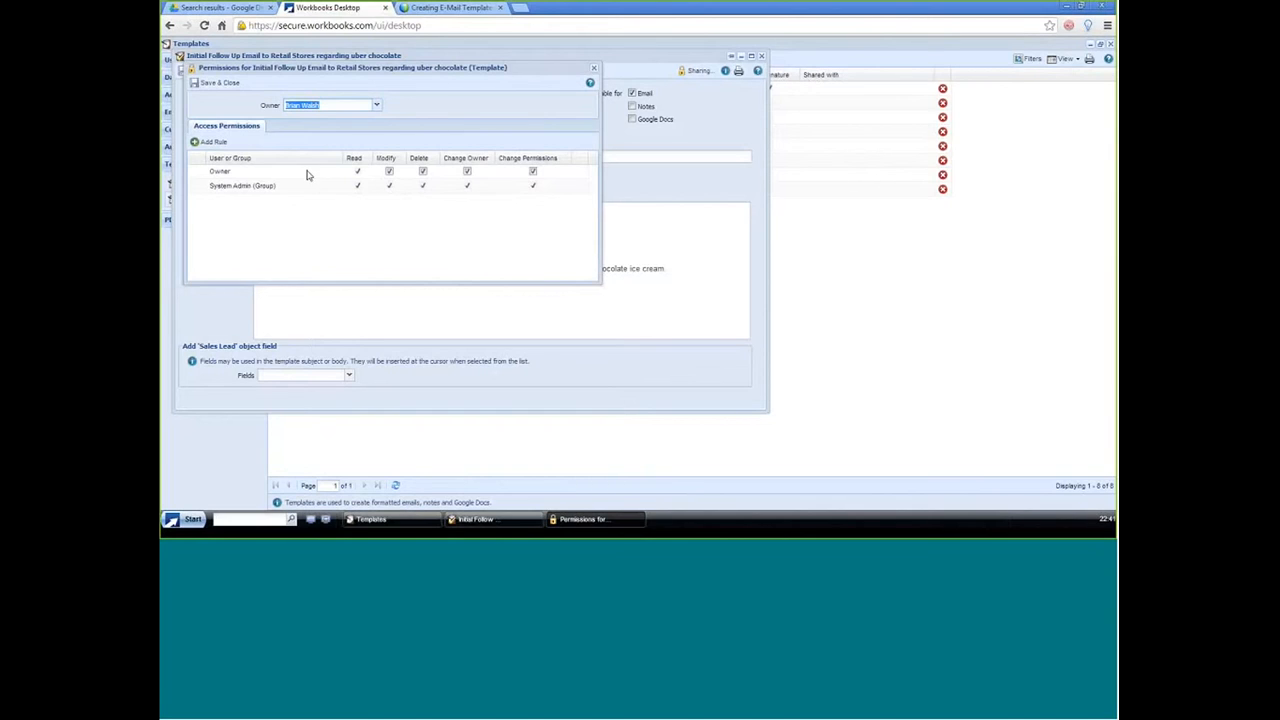
click(199, 143)
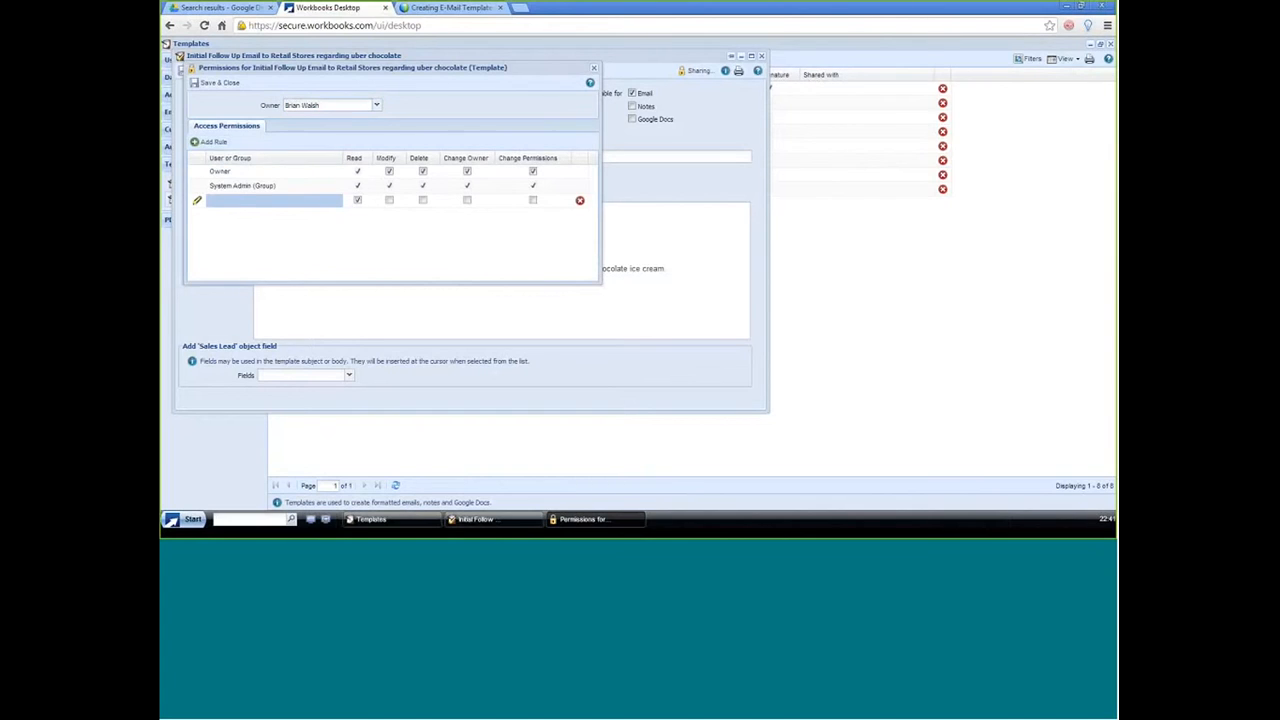
click(322, 201)
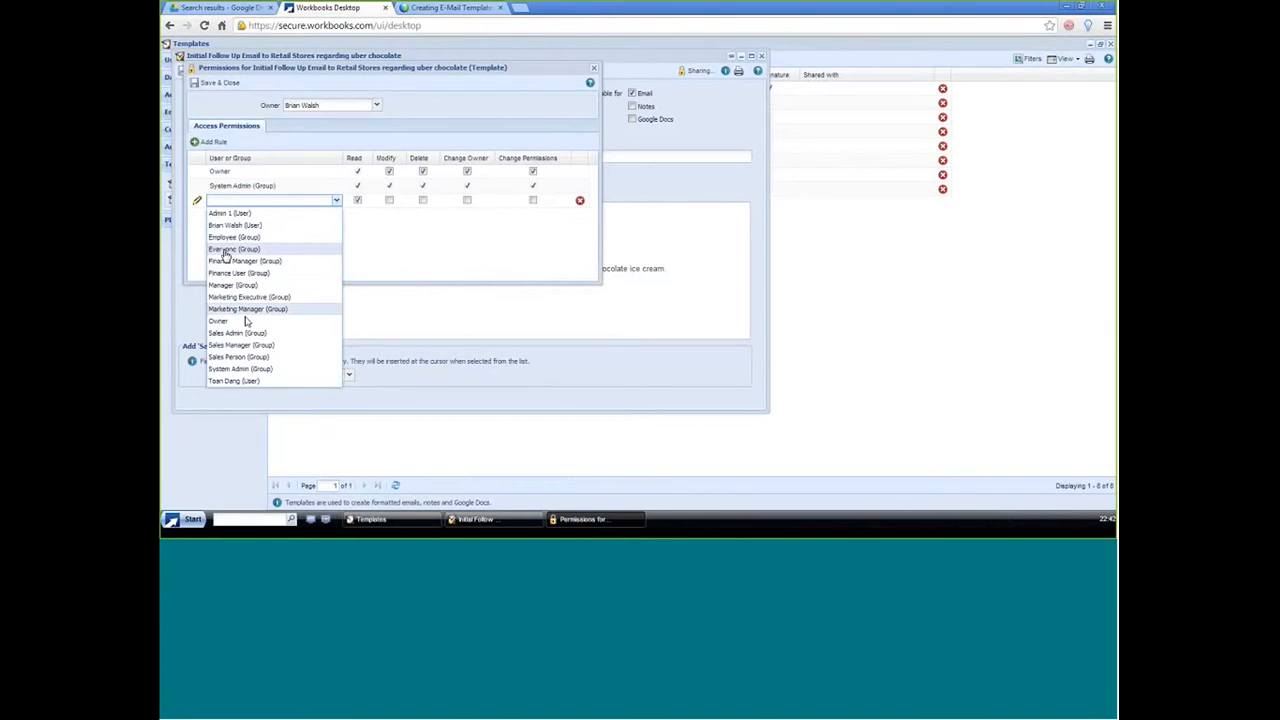
click(240, 249)
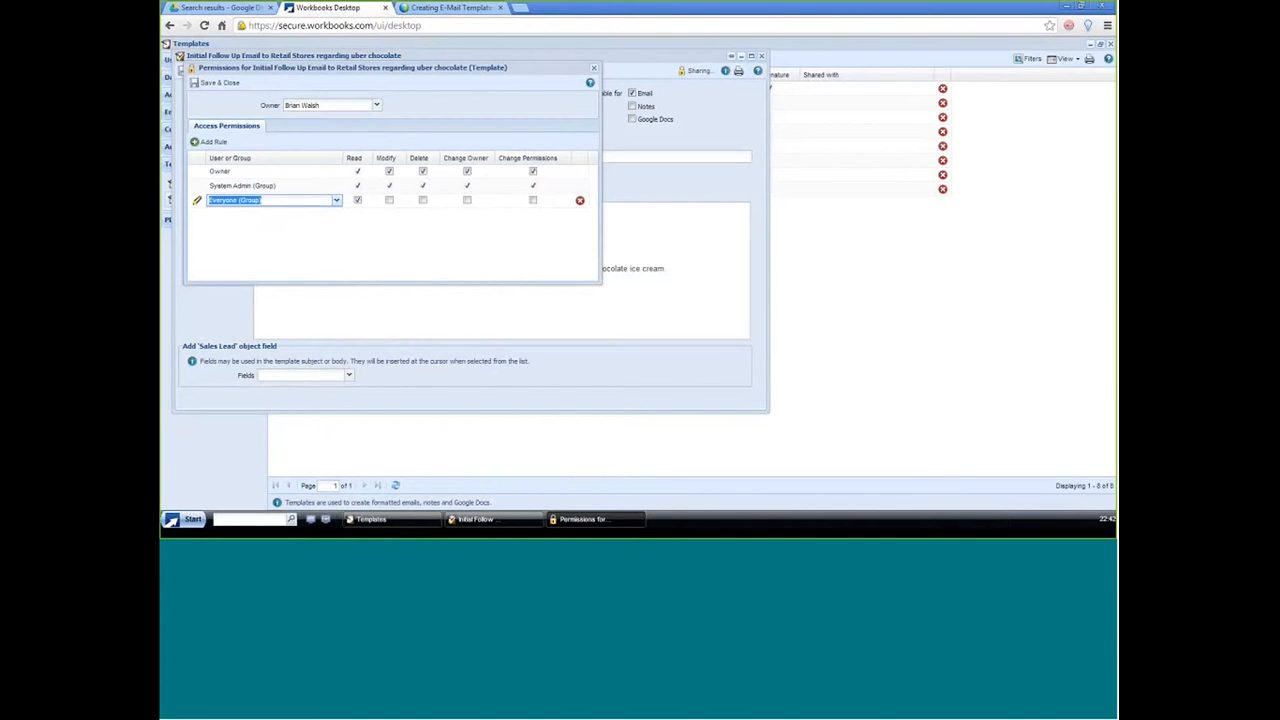
click(212, 89)
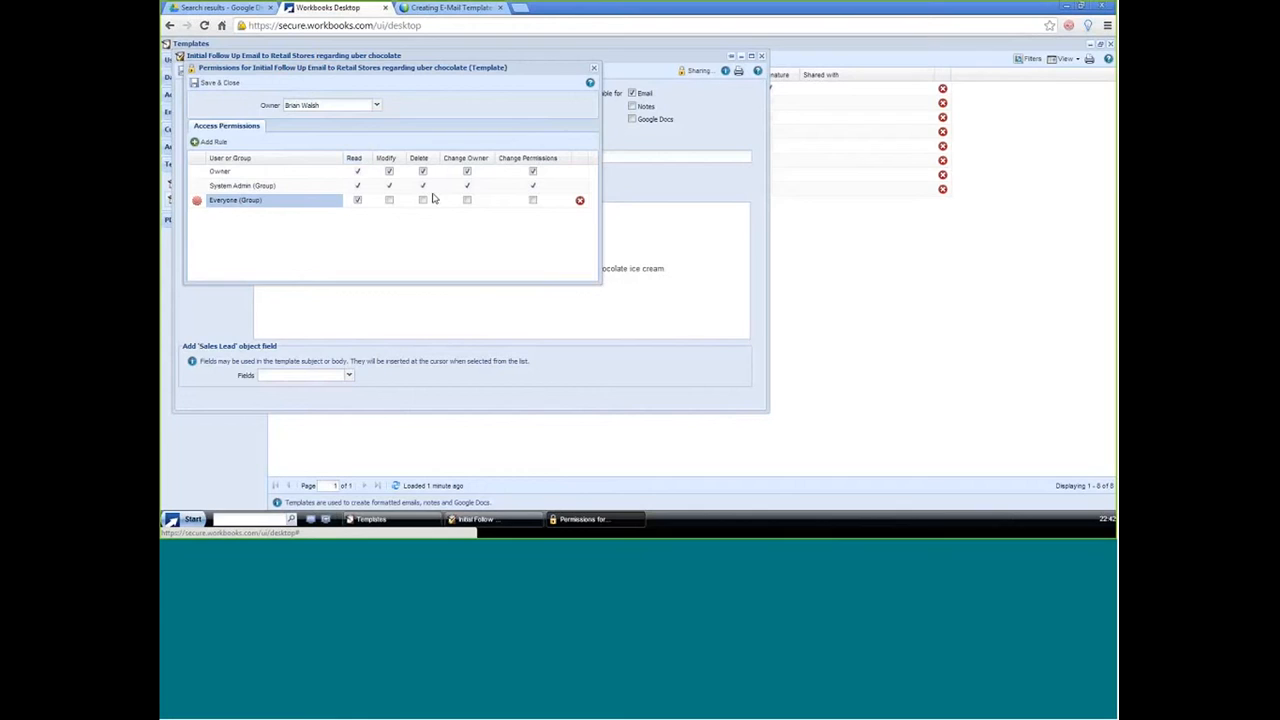
click(356, 200)
click(197, 83)
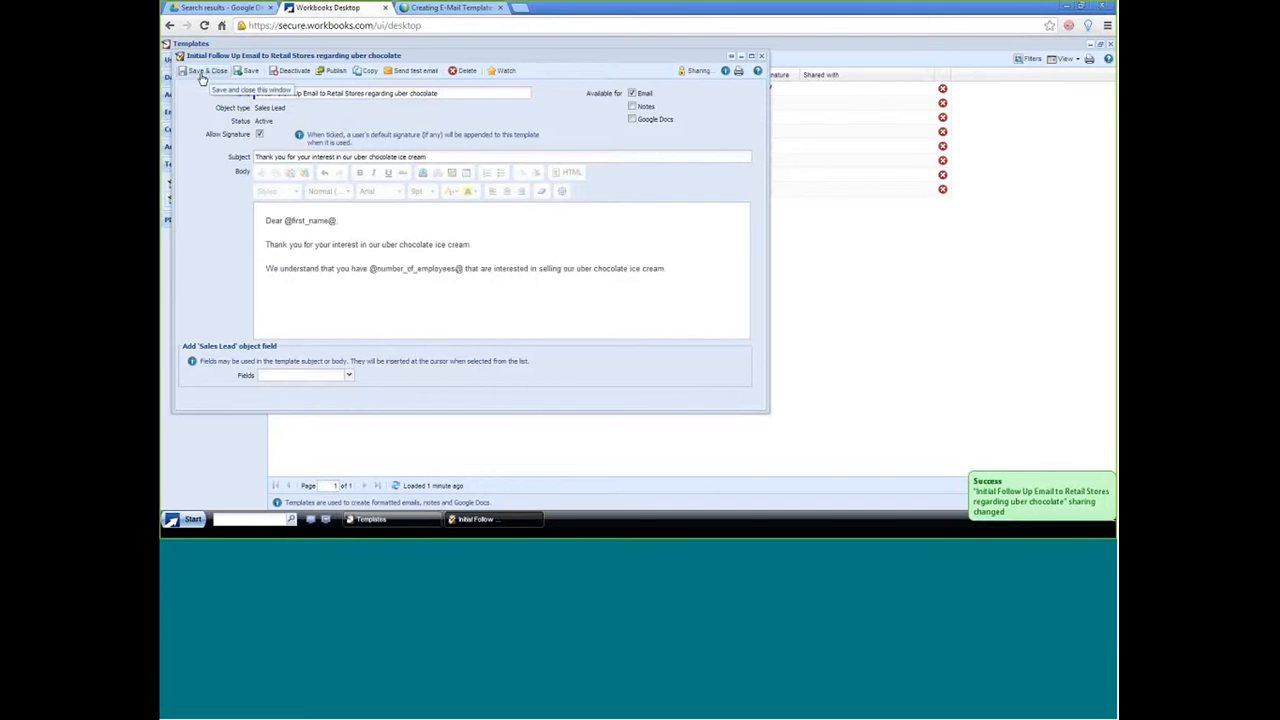
click(201, 77)
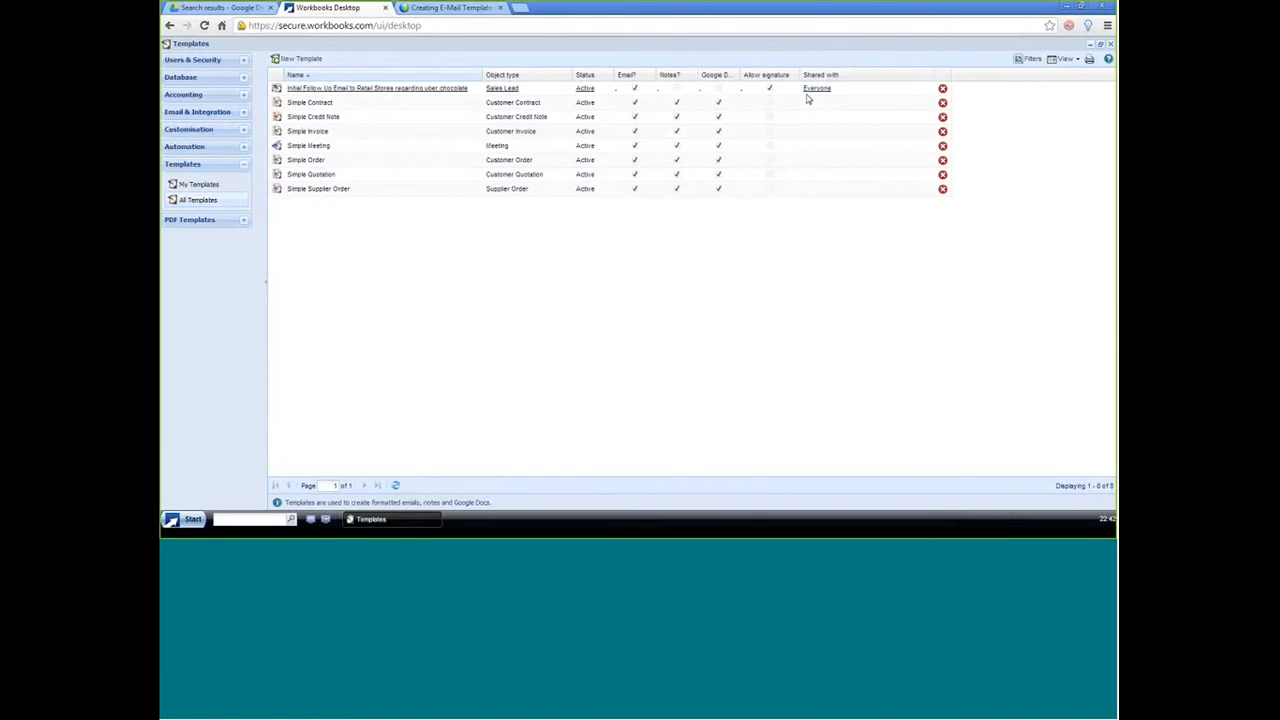
Step: Show a Name filter on the template list with the contains condition and save the view
click(1030, 60)
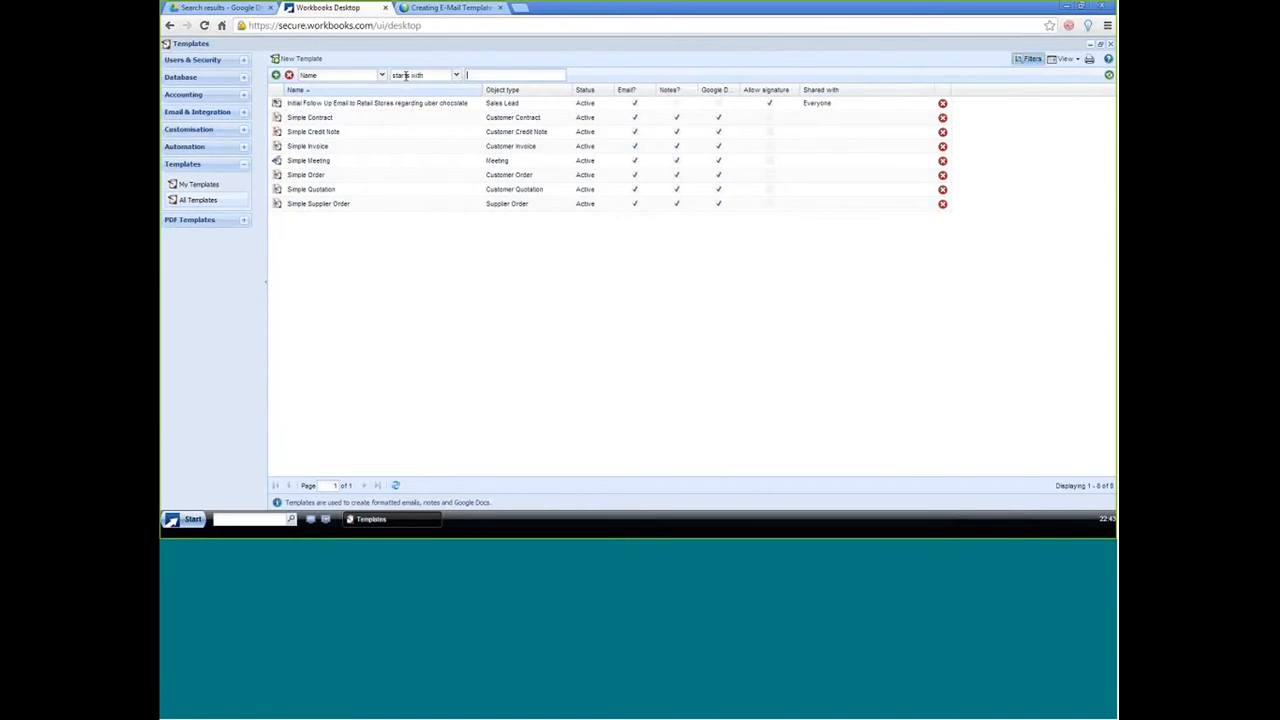
click(452, 76)
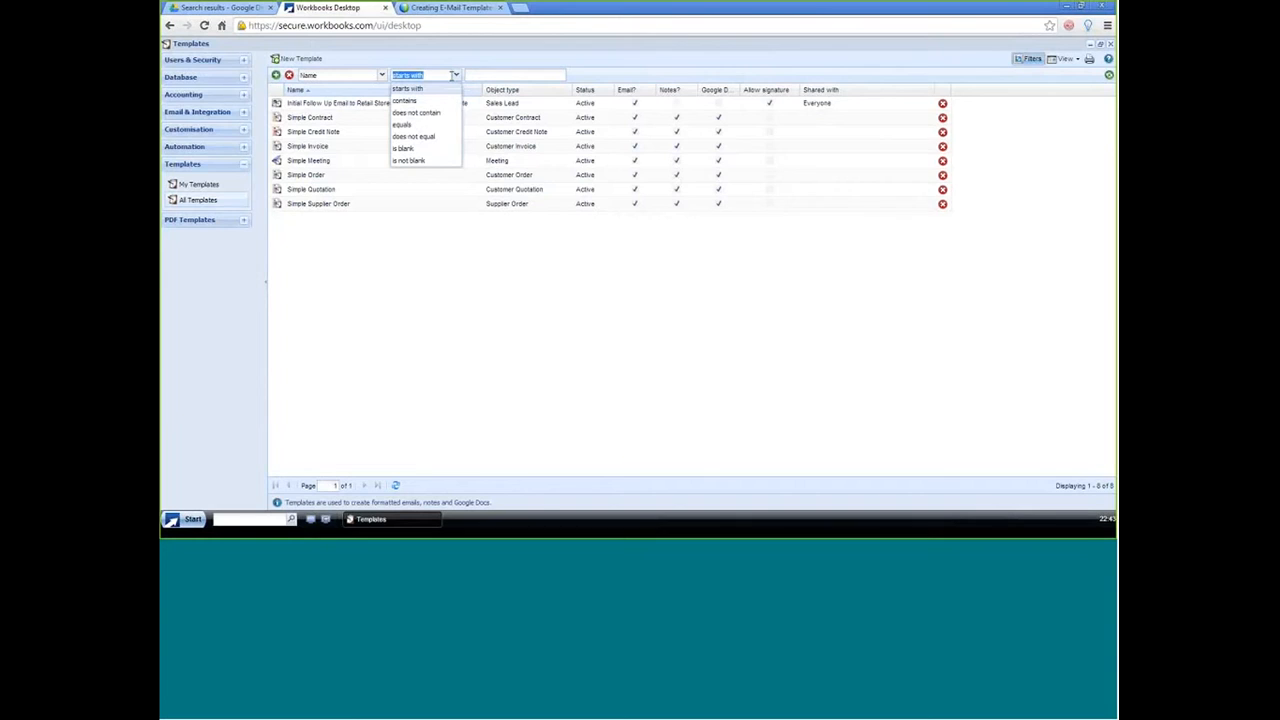
click(405, 101)
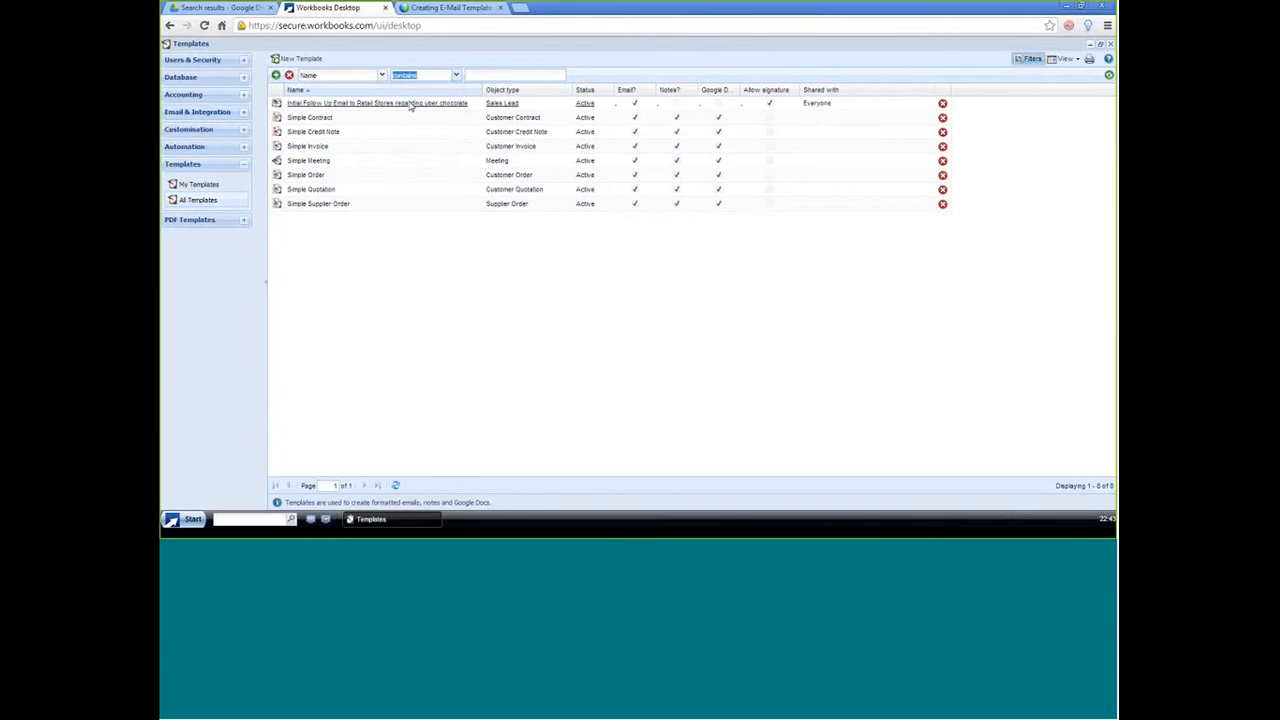
click(1066, 60)
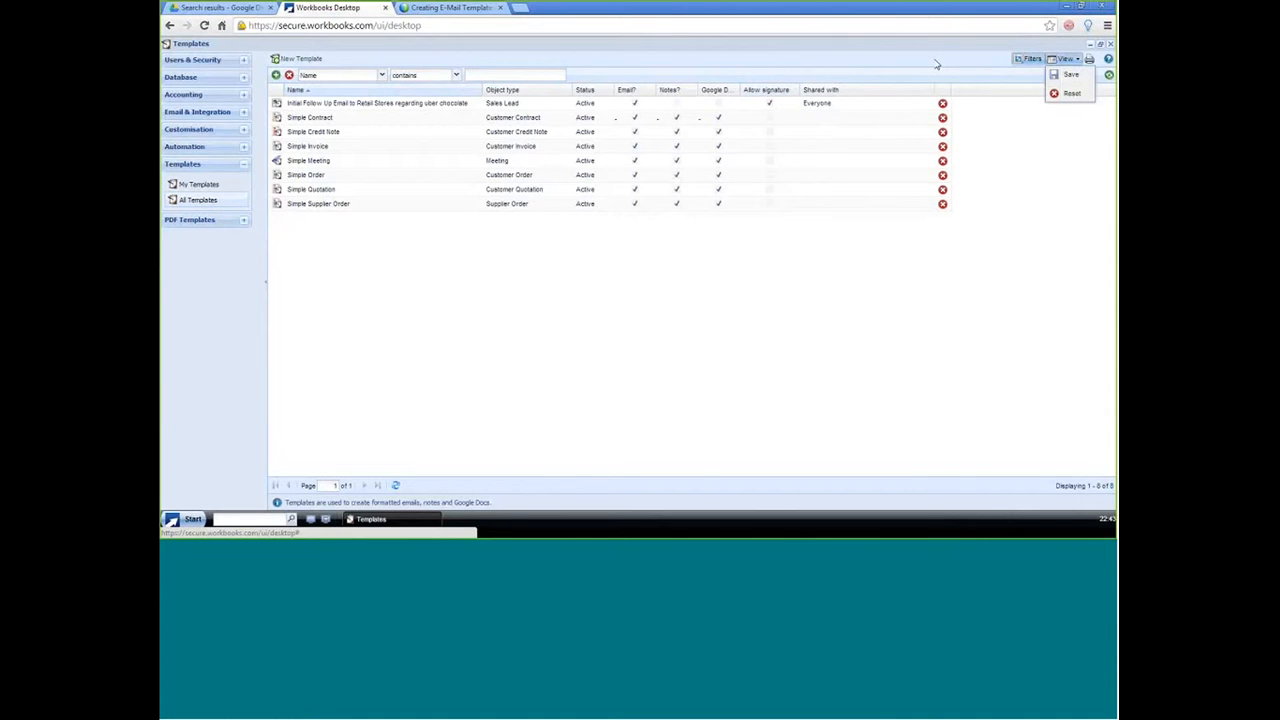
click(1068, 75)
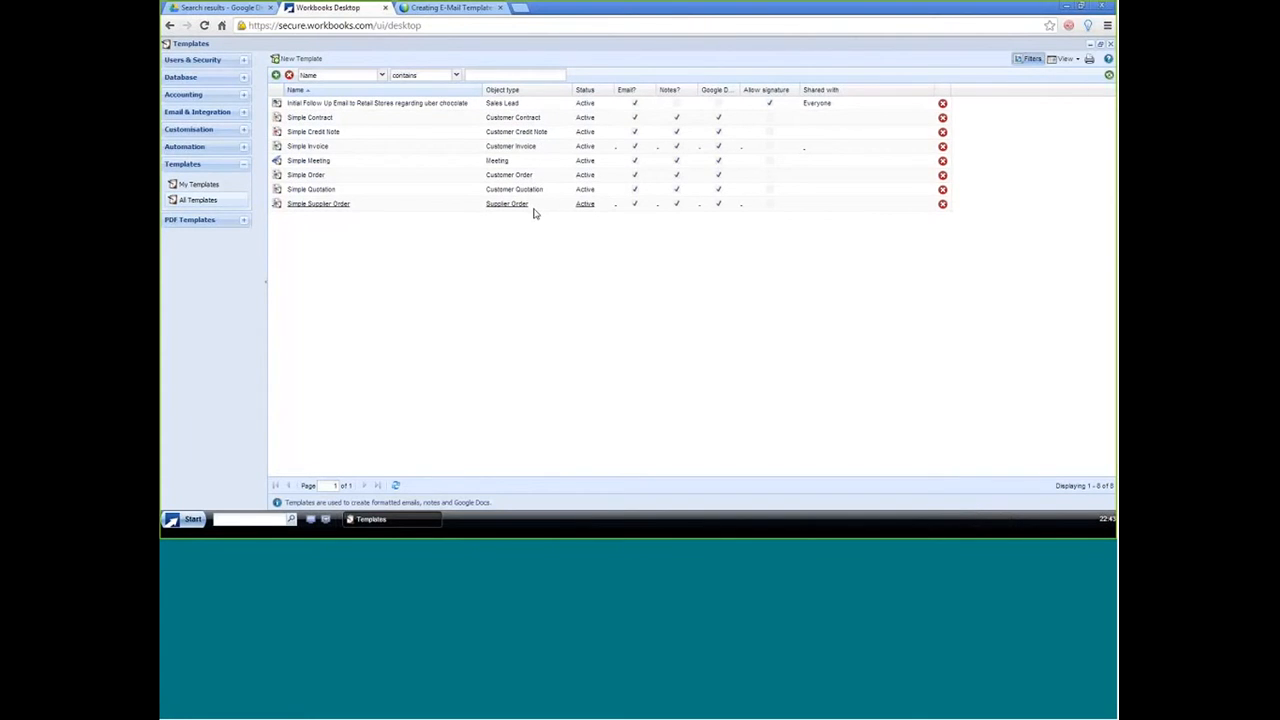
Step: Group the template list by object type
click(567, 91)
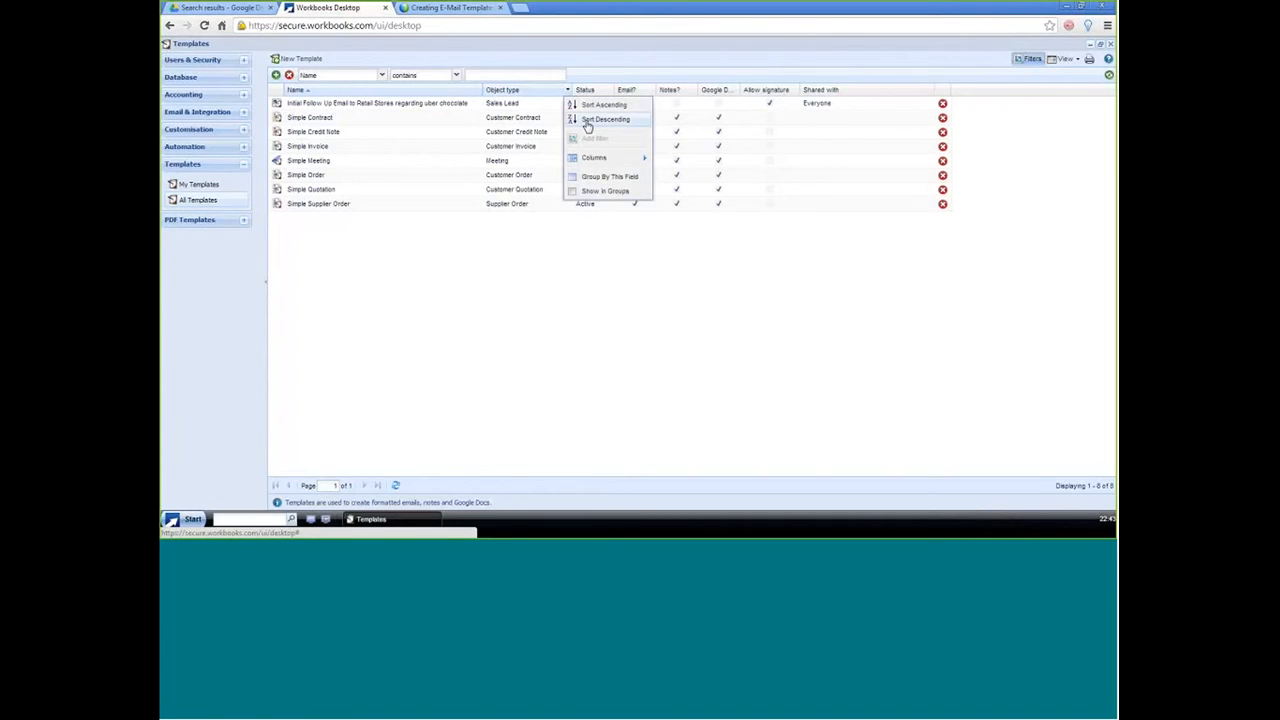
click(607, 177)
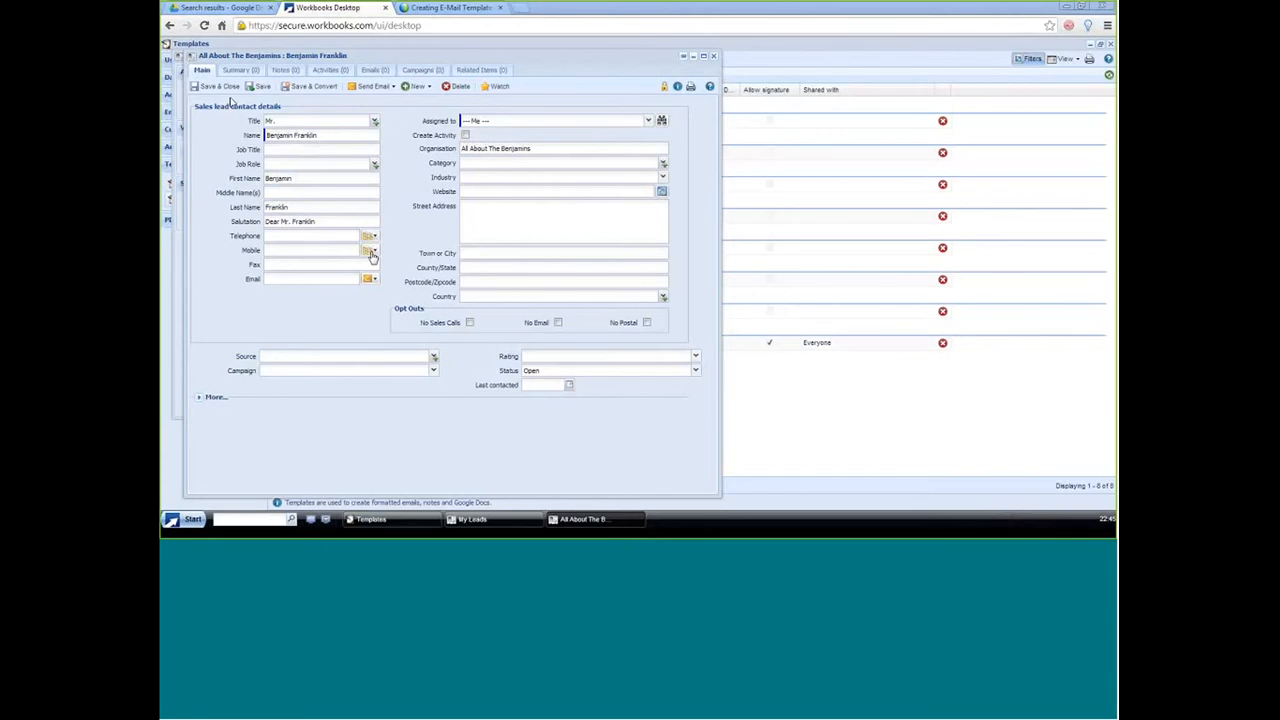
Step: Start an email from the open sales lead using the "Initial Follow Up Email to Retail Stores regarding uber chocolate" template
click(393, 88)
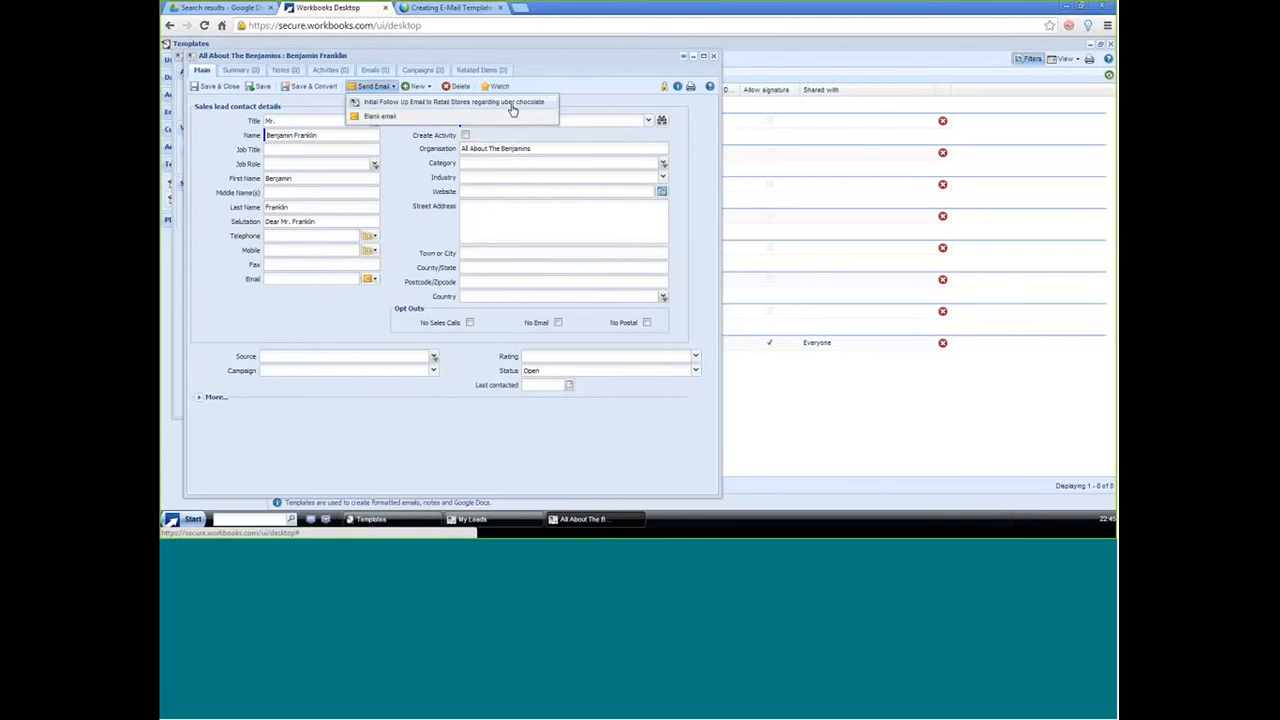
click(404, 104)
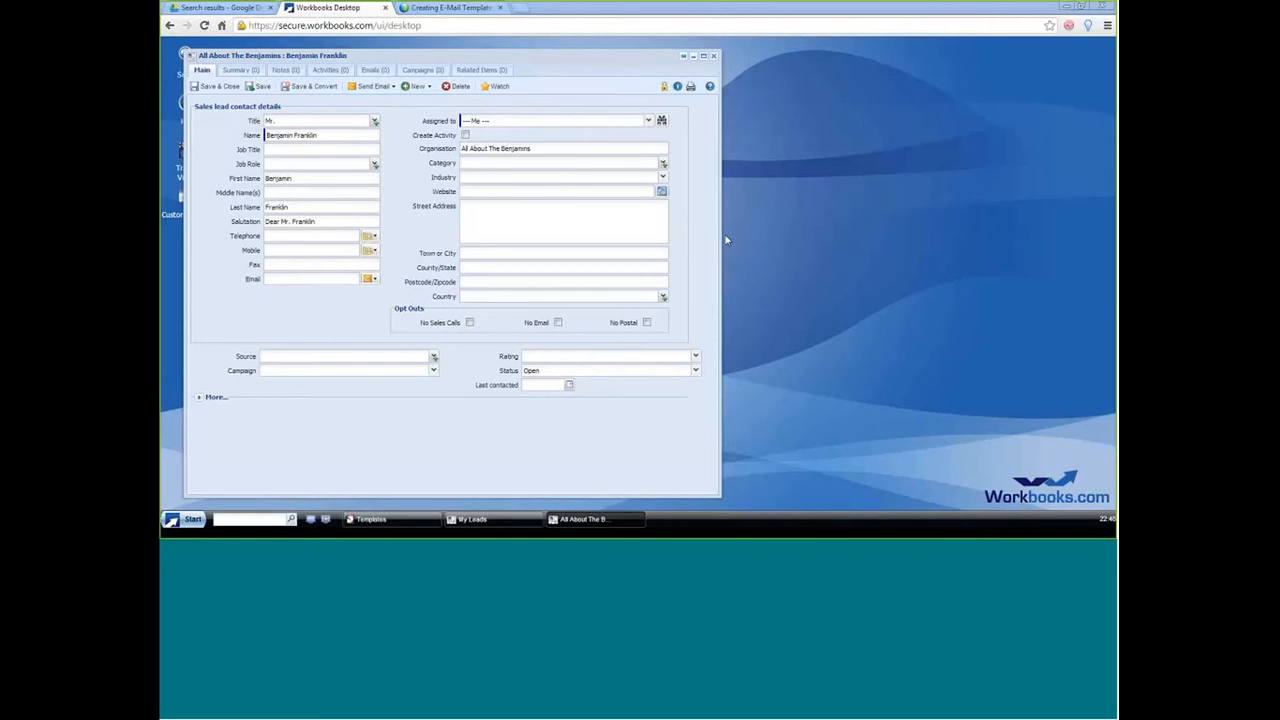
click(380, 86)
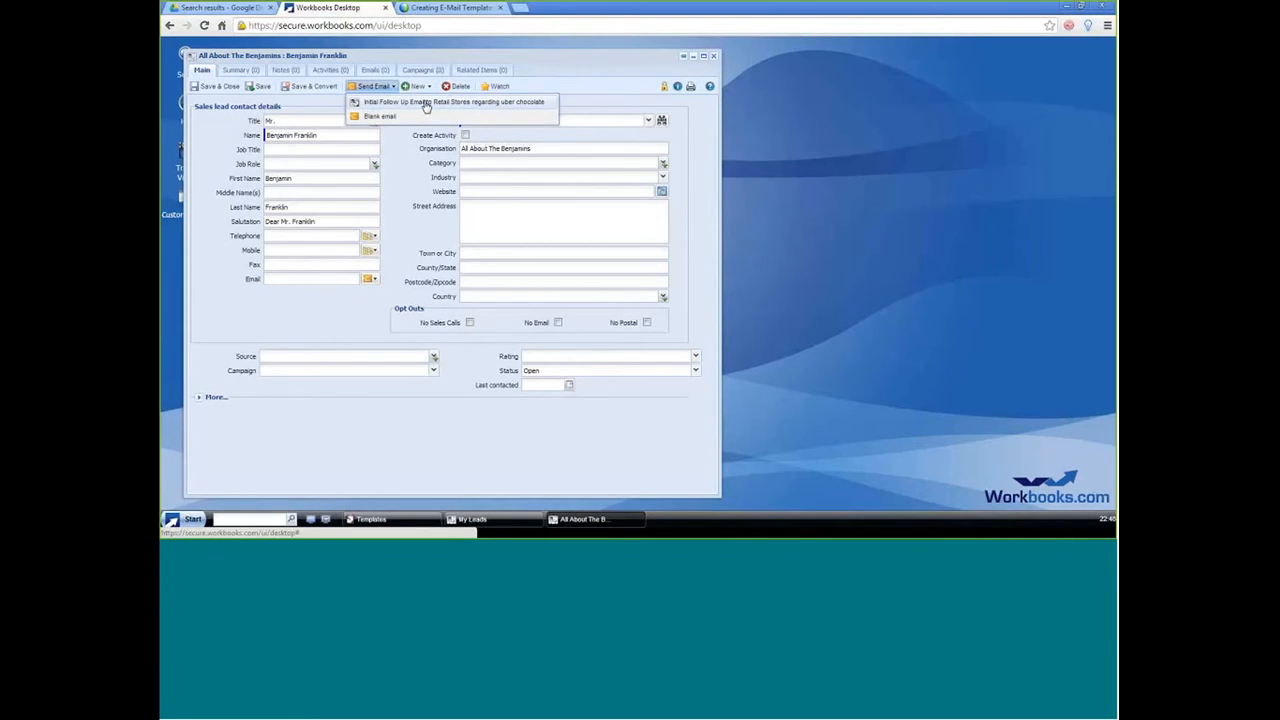
click(426, 104)
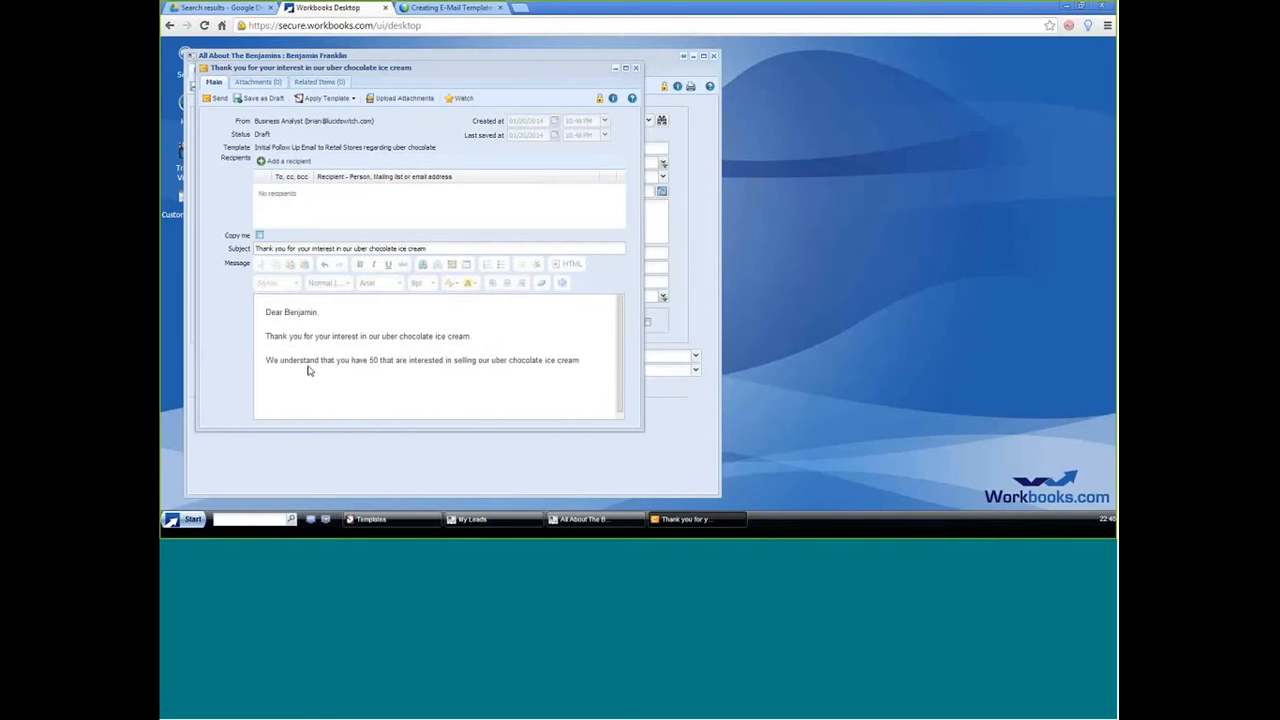
Step: Add the word "employees" after the number in the draft's last sentence and close the email draft
double_click(372, 360)
click(369, 380)
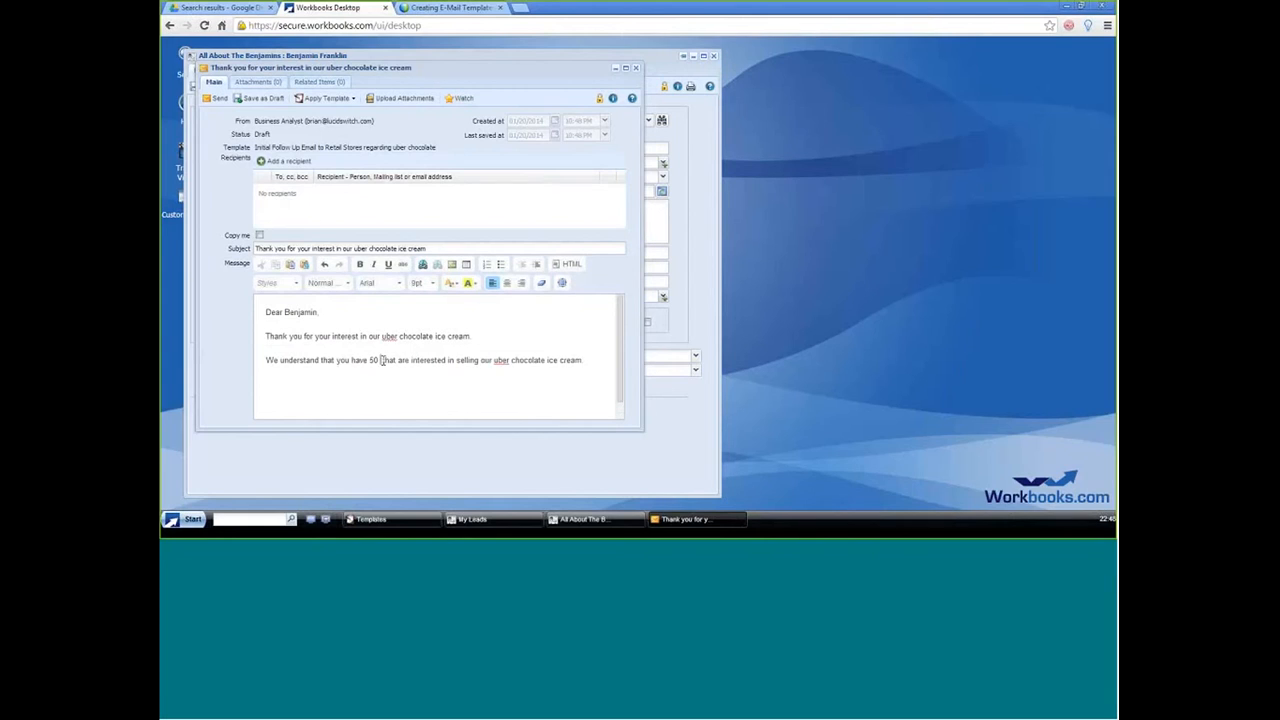
text(employees)
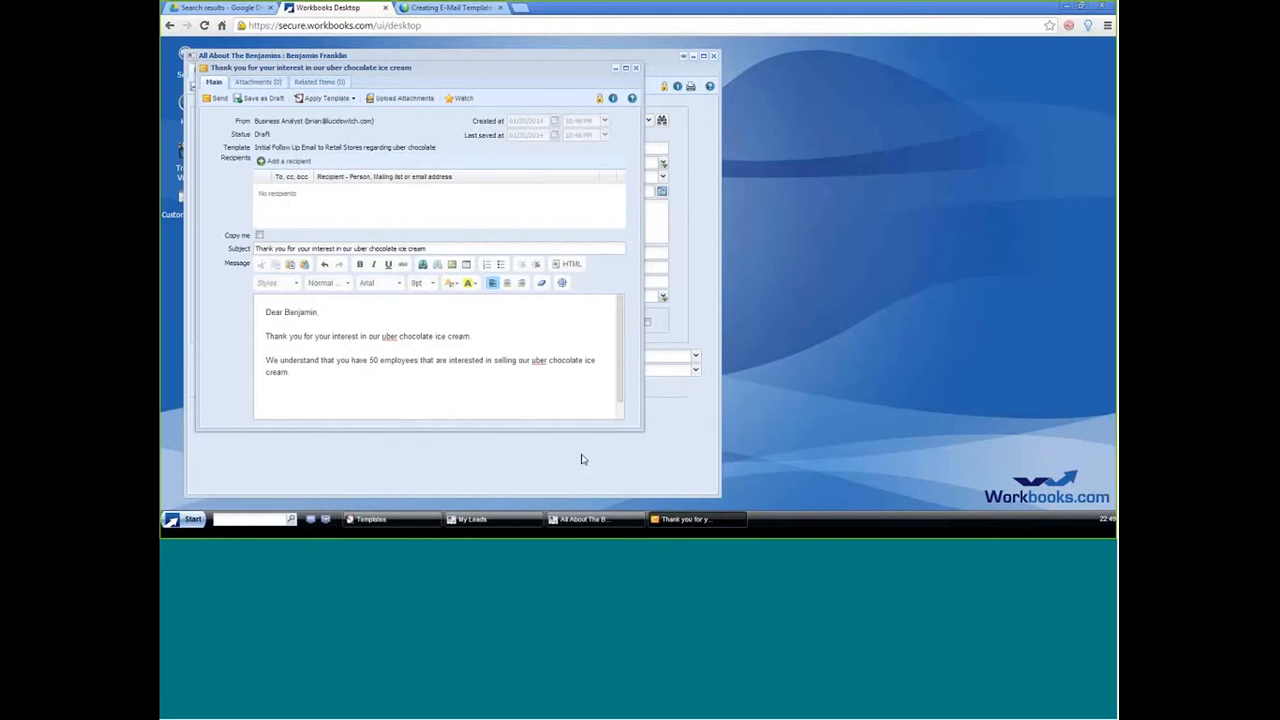
click(636, 70)
click(609, 312)
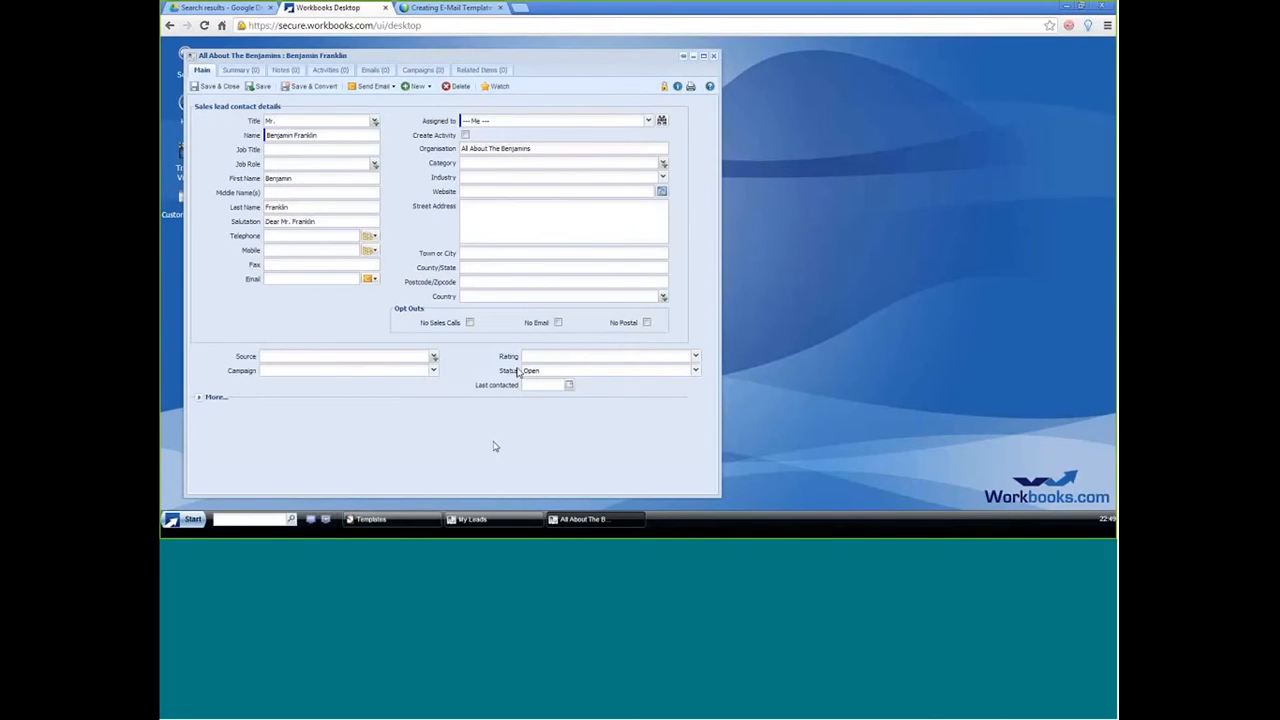
Step: Open the uber chocolate follow-up template and insert "employees at" after the number-of-employees placeholder in the body's last sentence
click(395, 519)
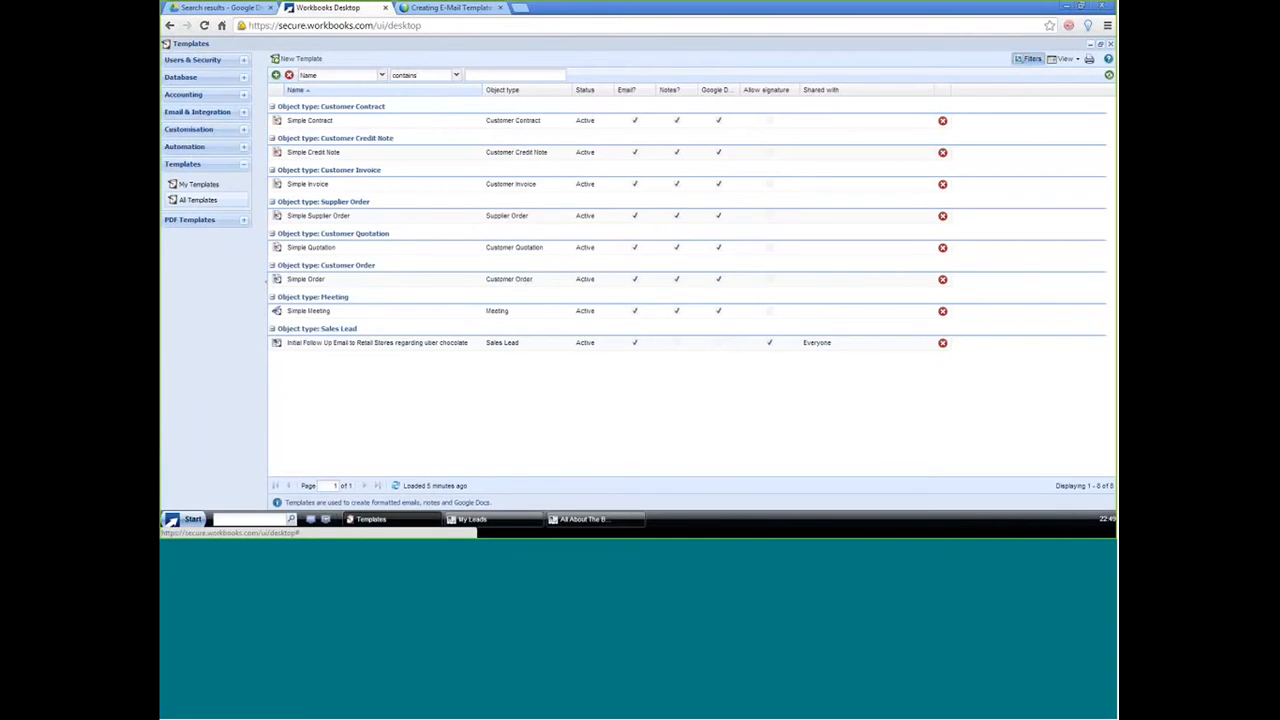
click(388, 345)
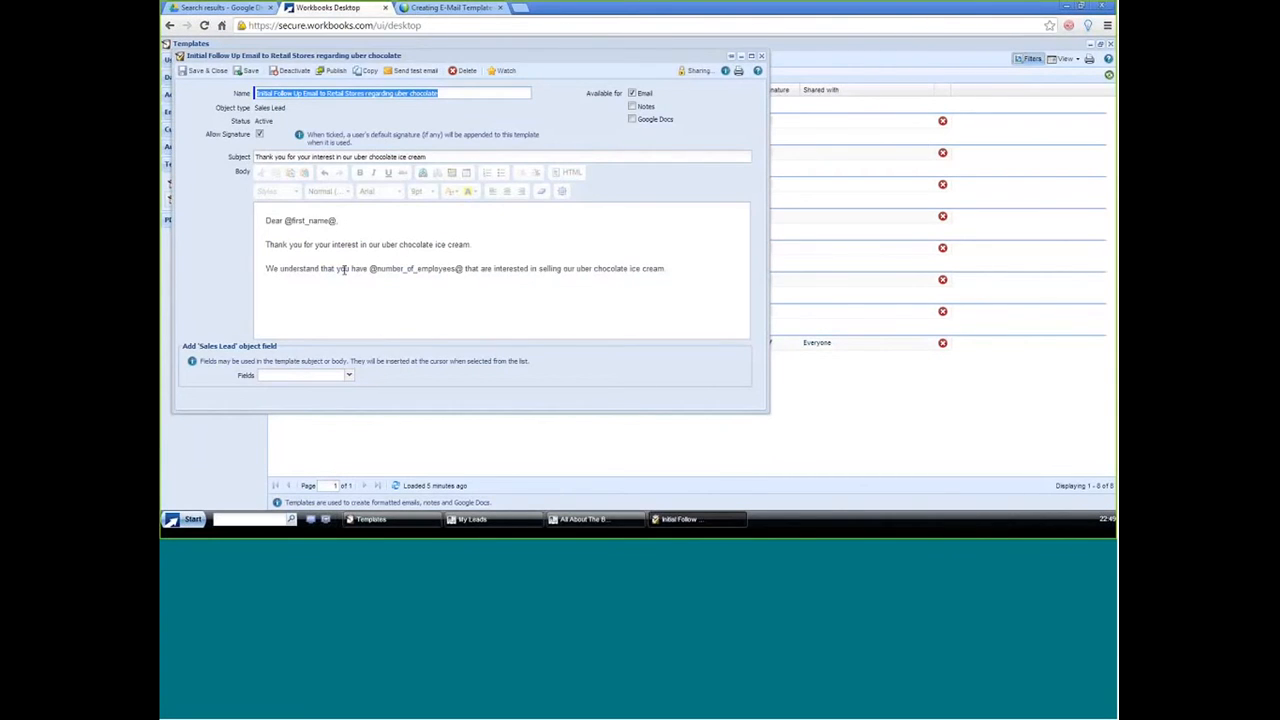
click(466, 269)
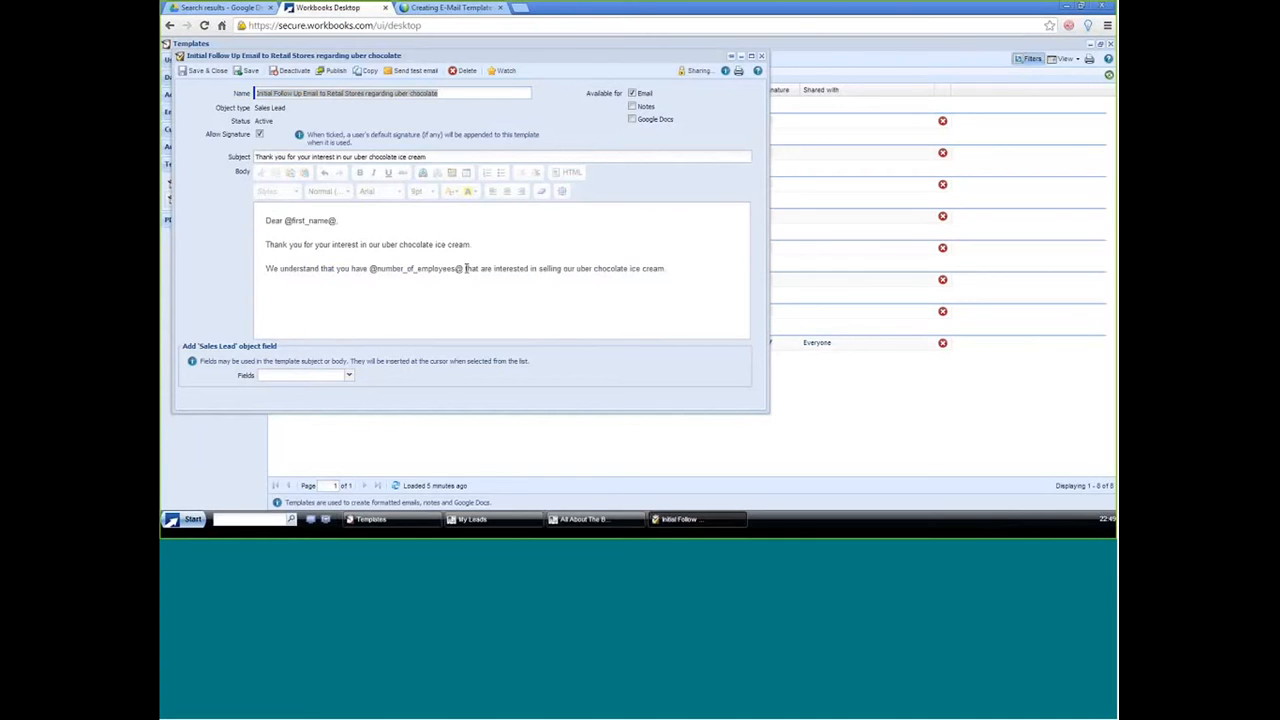
drag(479, 274, 491, 276)
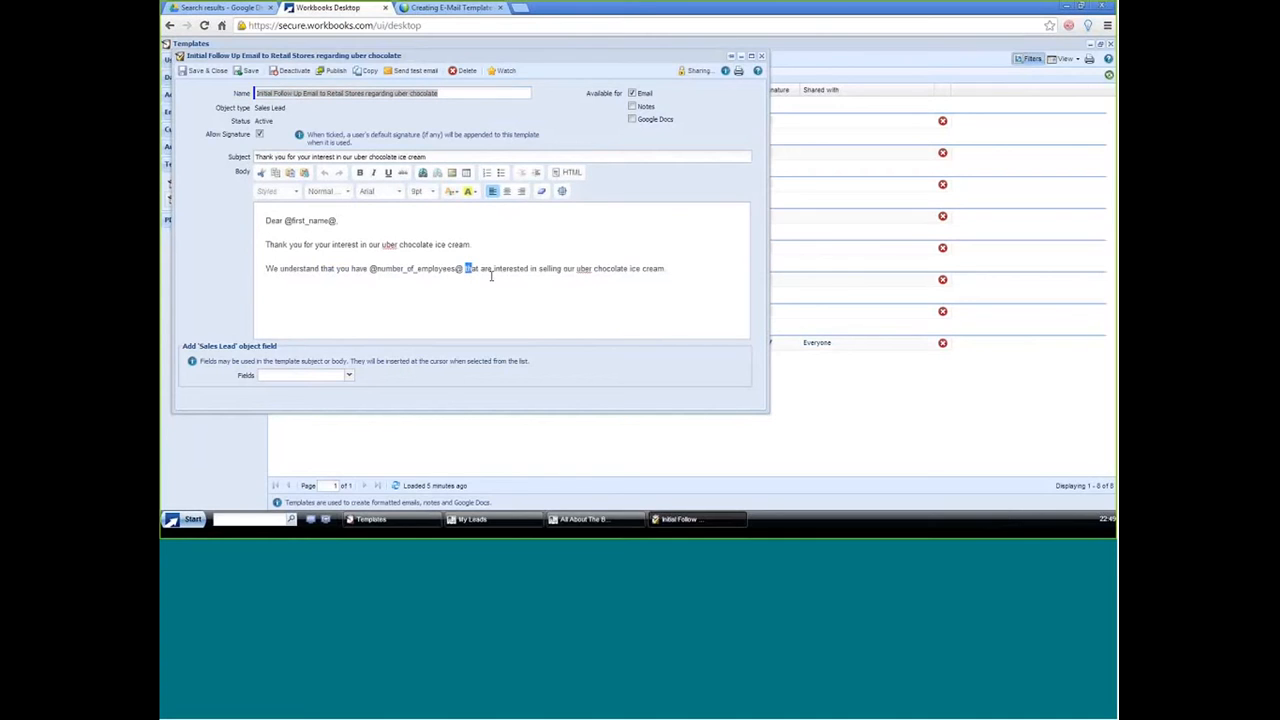
click(471, 269)
click(466, 269)
text(employees)
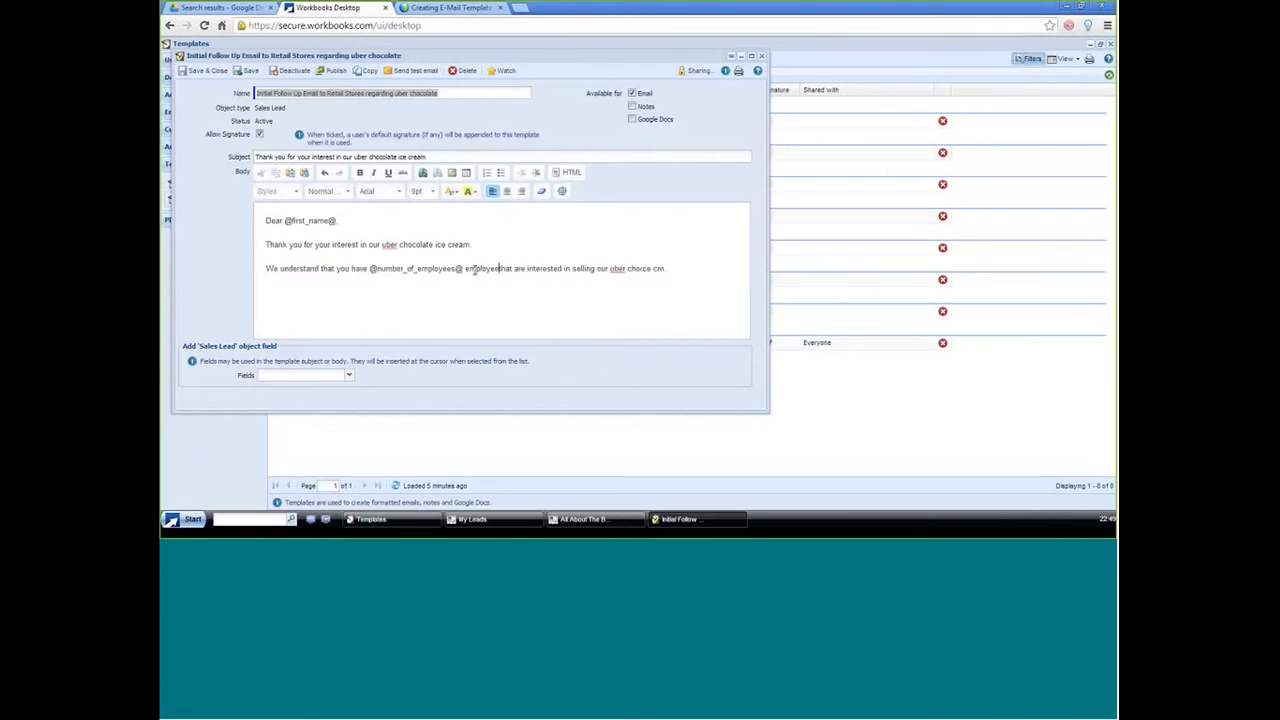
text(that)
text( are in)
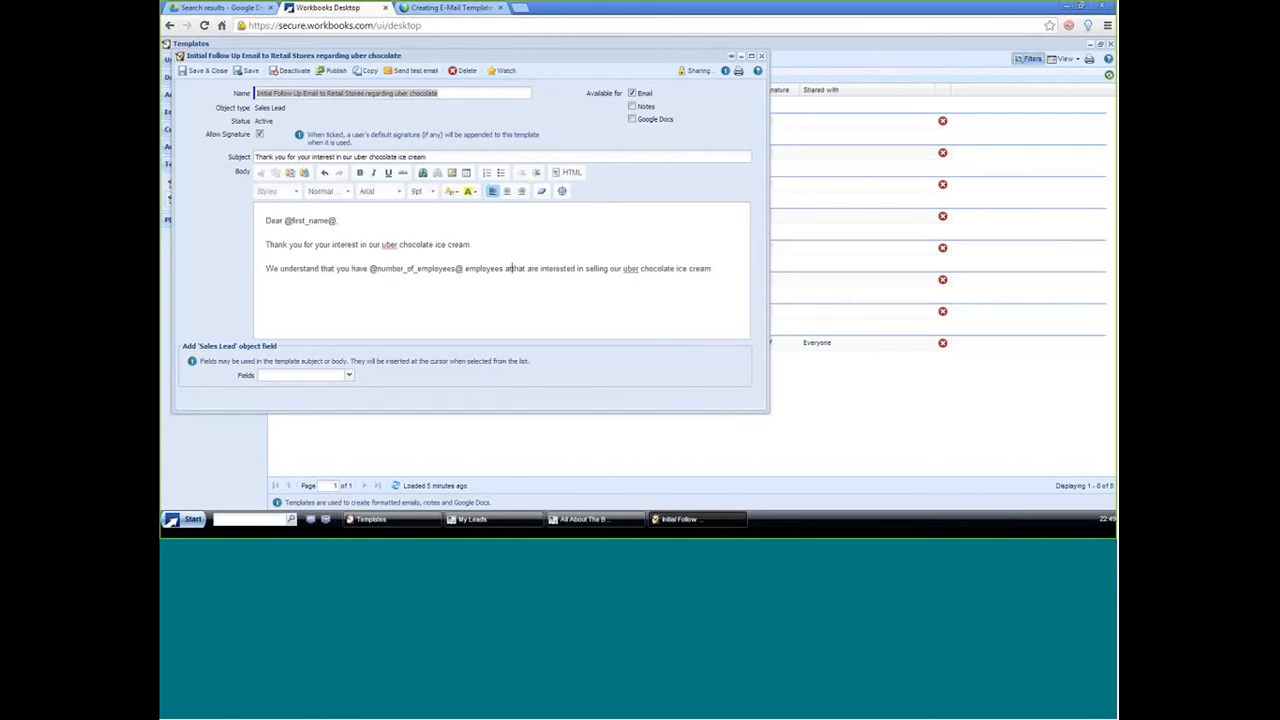
Step: Insert the Organisation field after "employees at" in the body and save the template
click(350, 378)
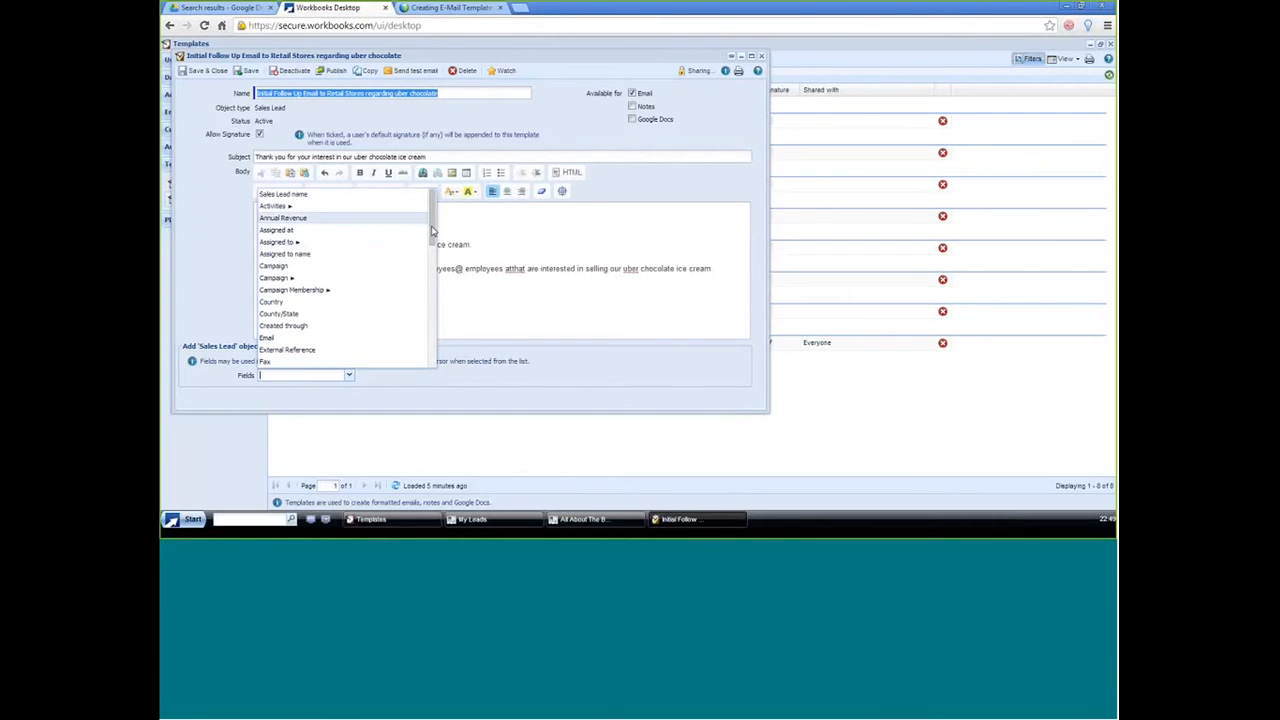
drag(429, 229, 434, 300)
click(368, 331)
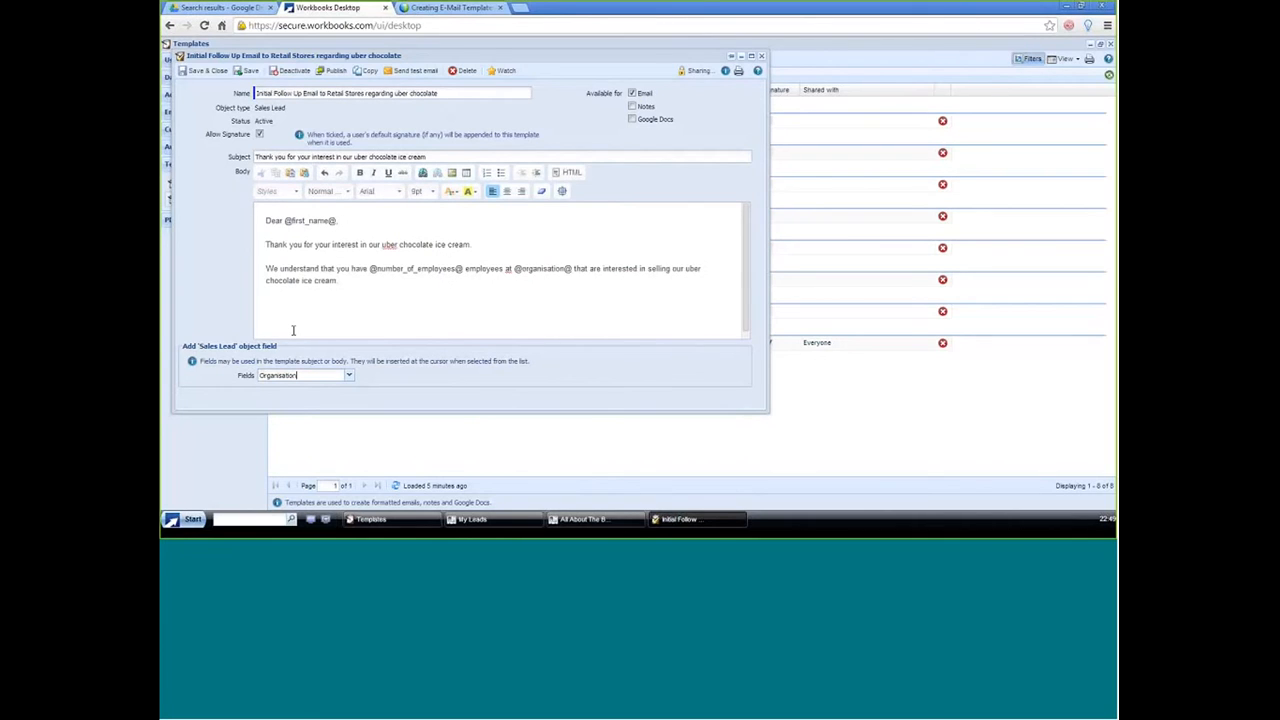
click(245, 71)
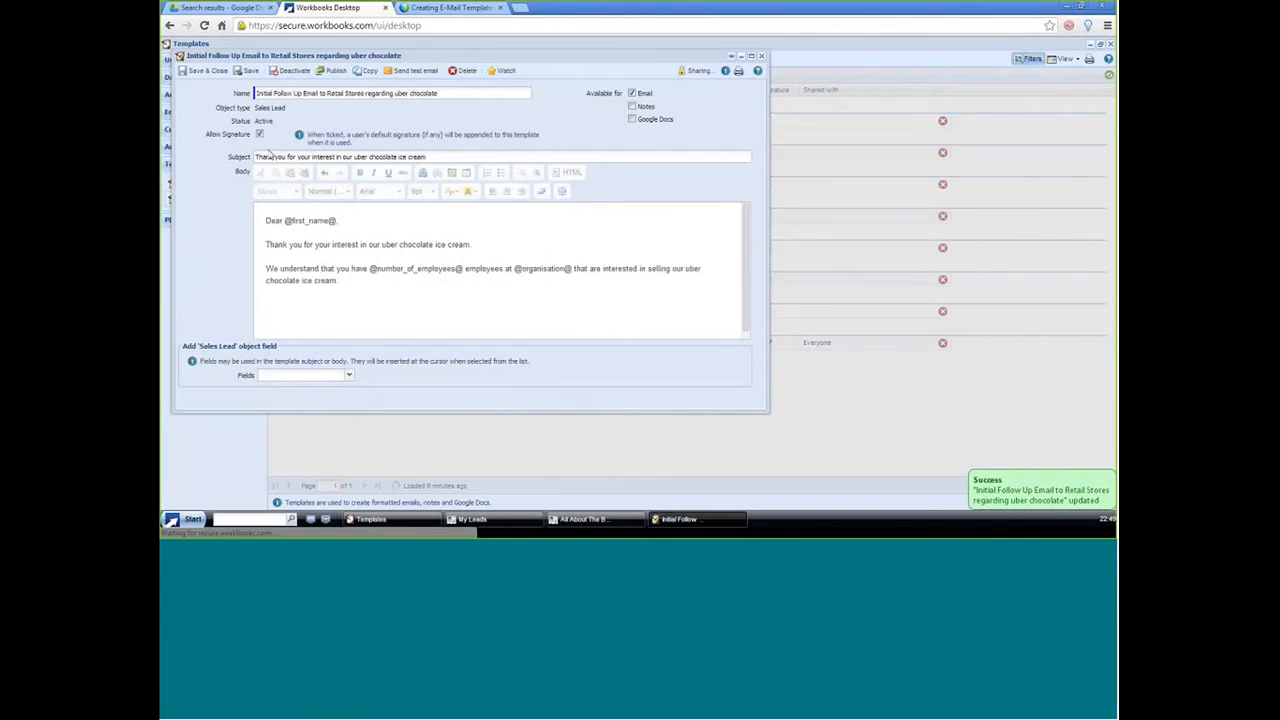
Step: Create a test email from the template for the All About The Benjamins sales lead, searching for "benjami"
click(406, 77)
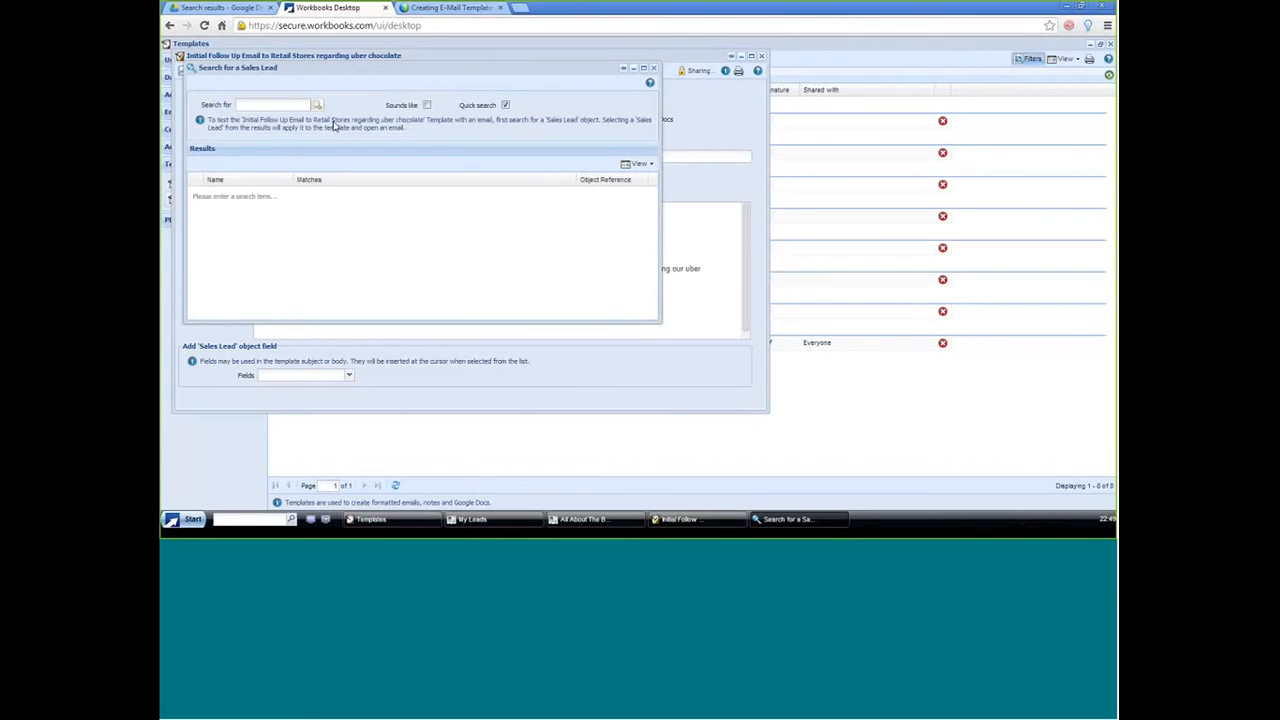
text(se)
text(r)
text(jami)
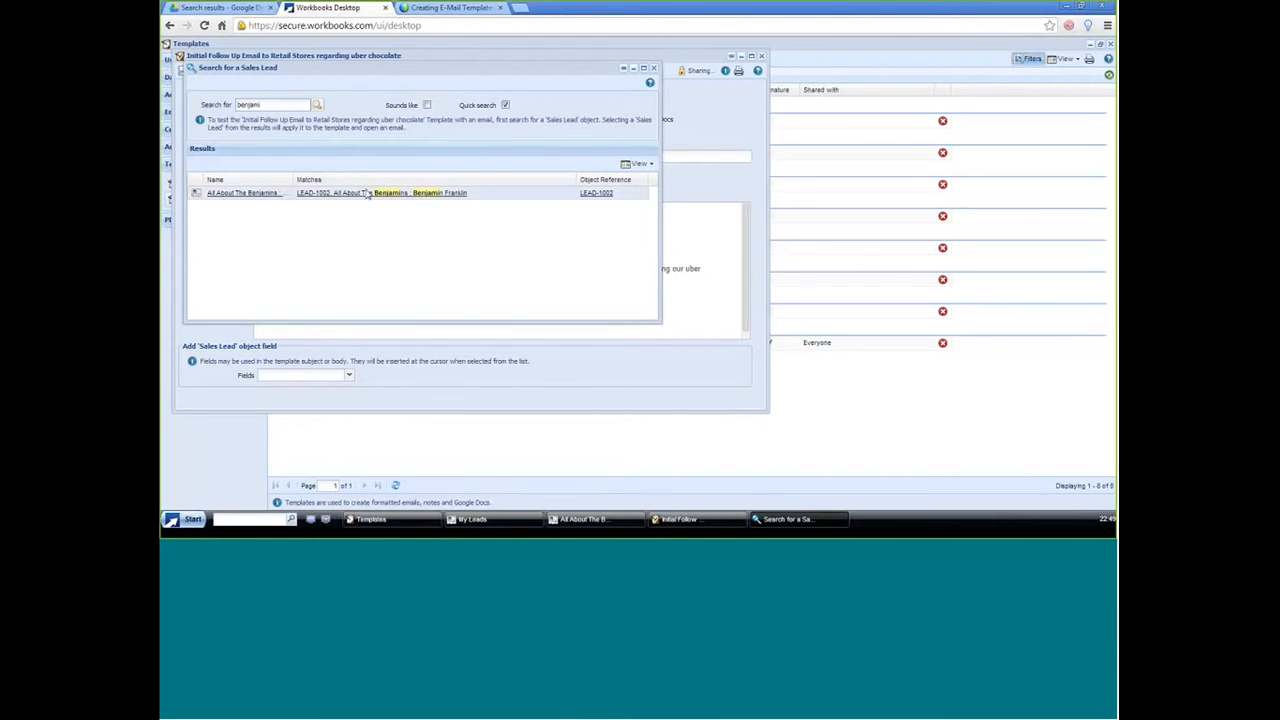
click(277, 194)
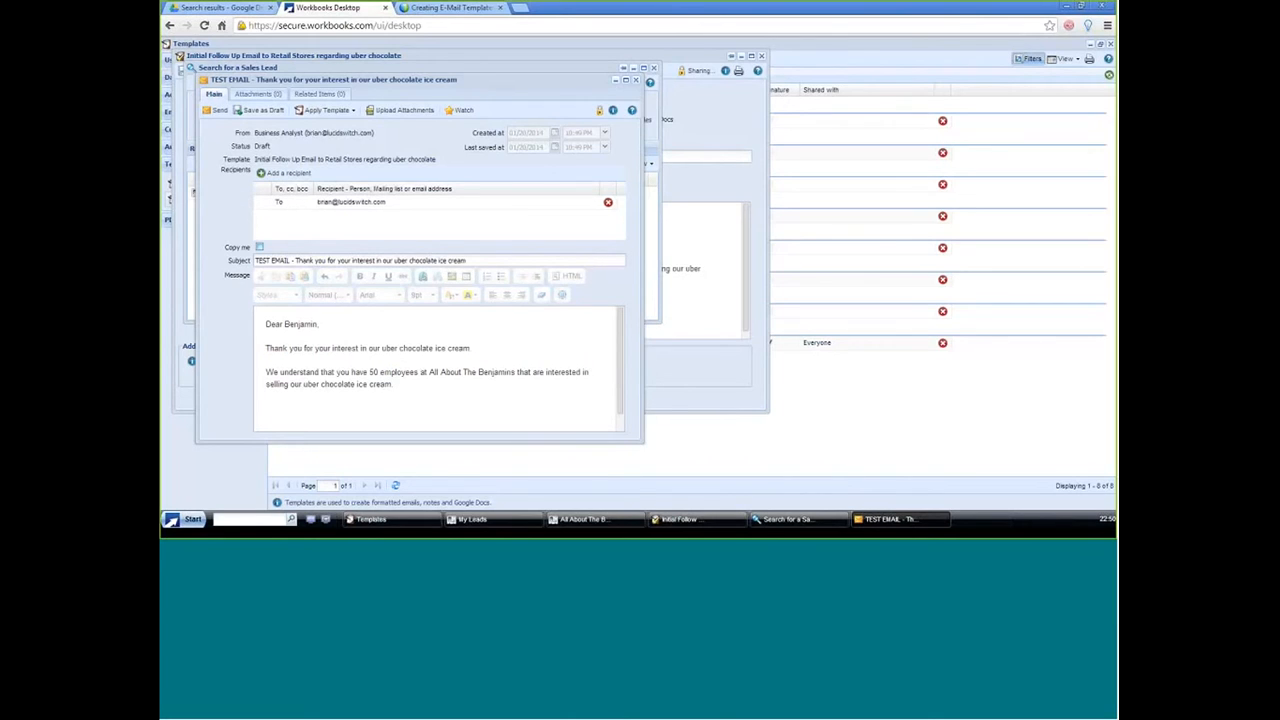
Step: Turn the test email's copy-me option on and off, and close the test email, lead search and template windows
click(259, 247)
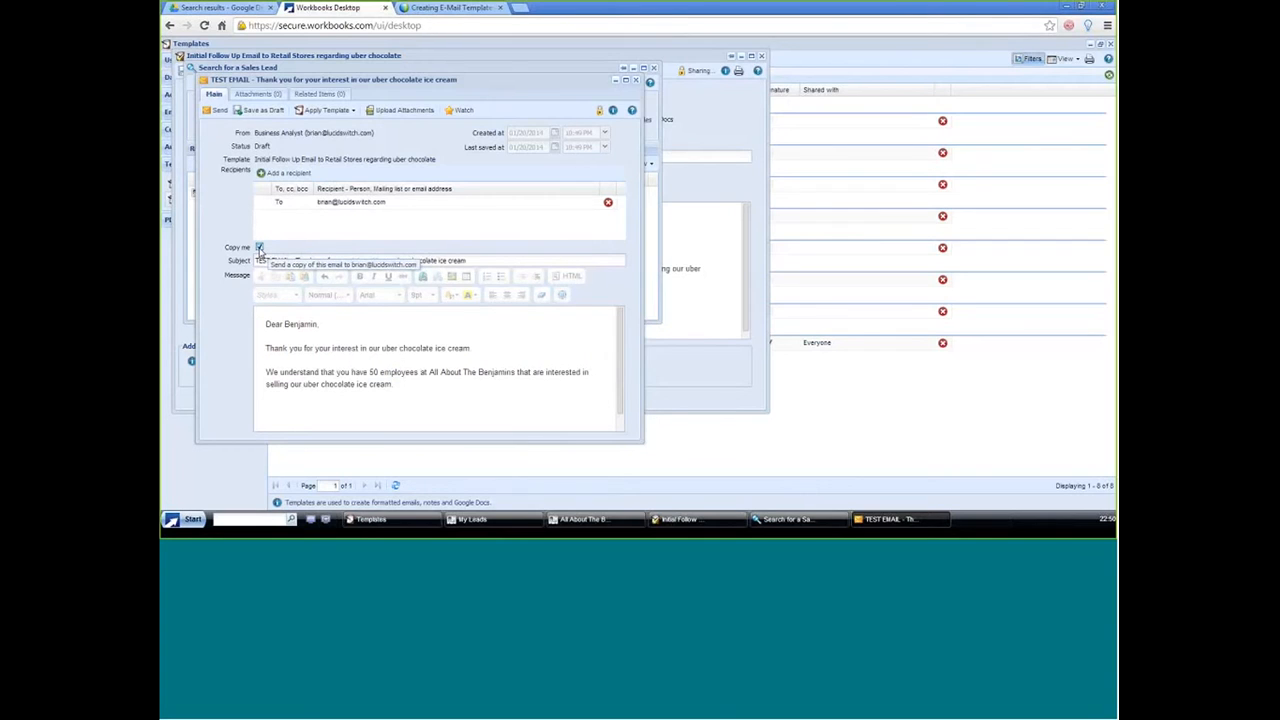
click(260, 249)
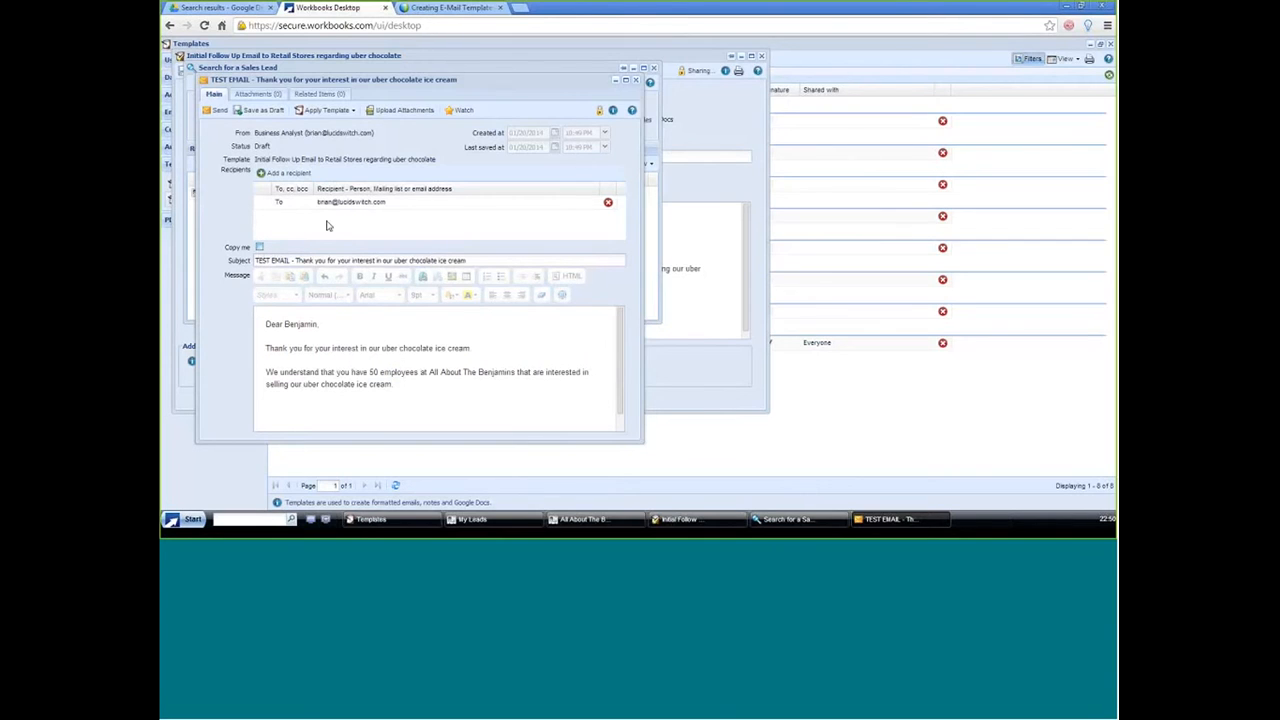
click(636, 80)
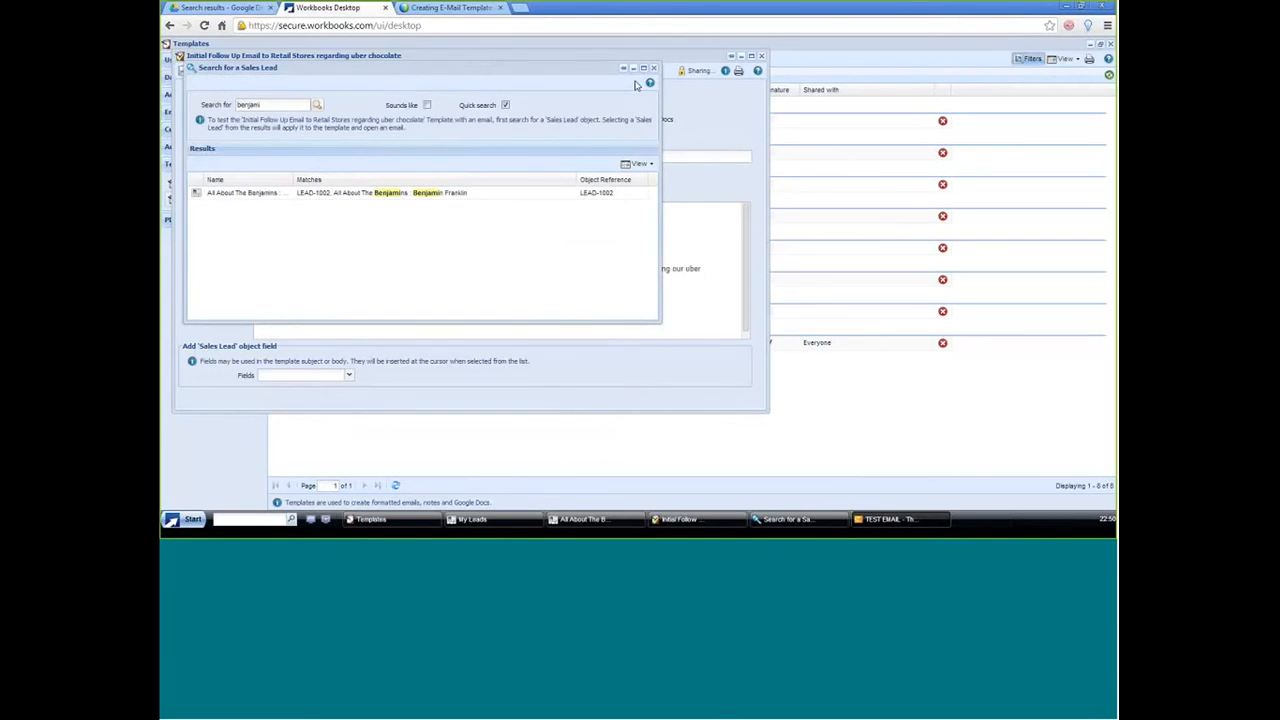
click(653, 70)
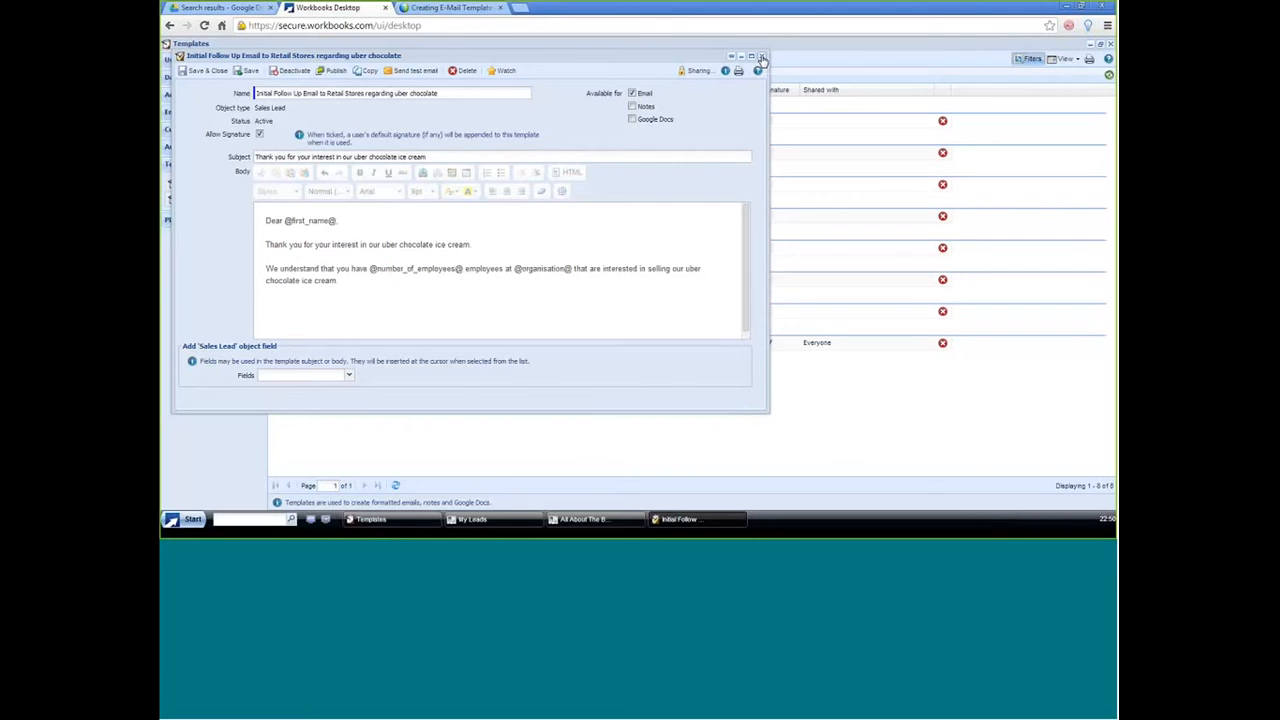
click(762, 58)
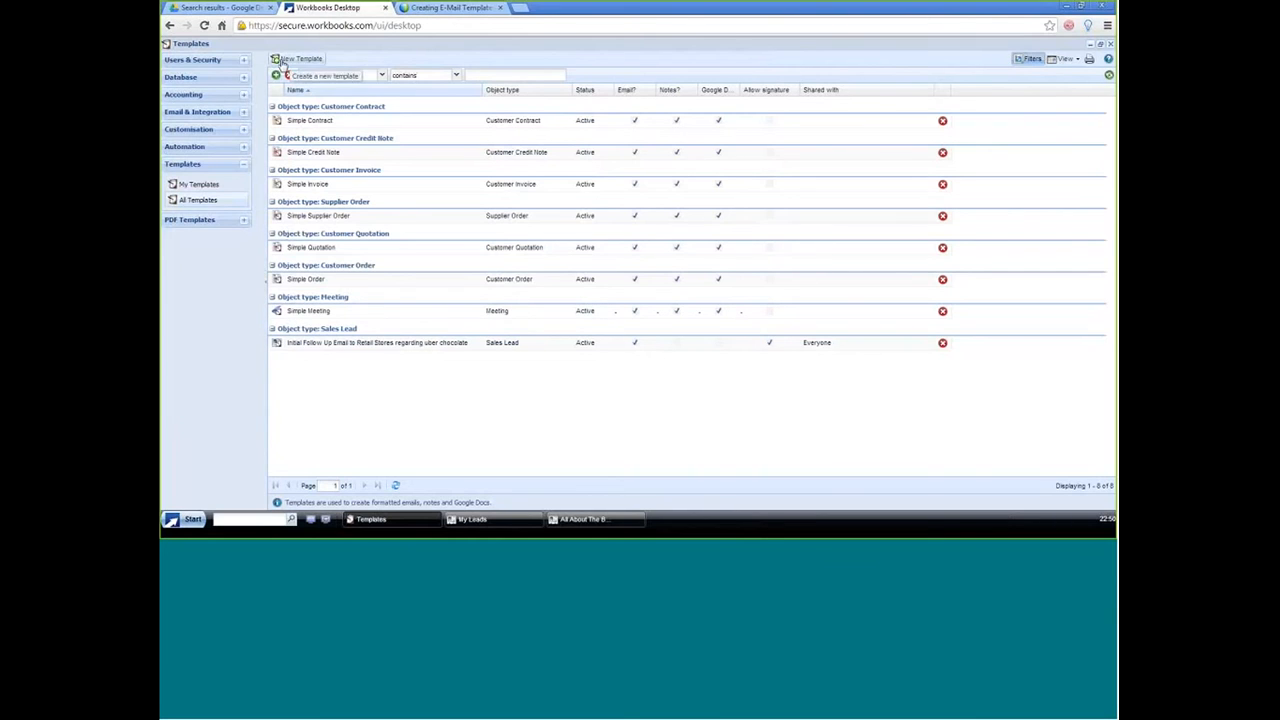
Step: Create a new blank template for the Sales Leads record type
click(300, 58)
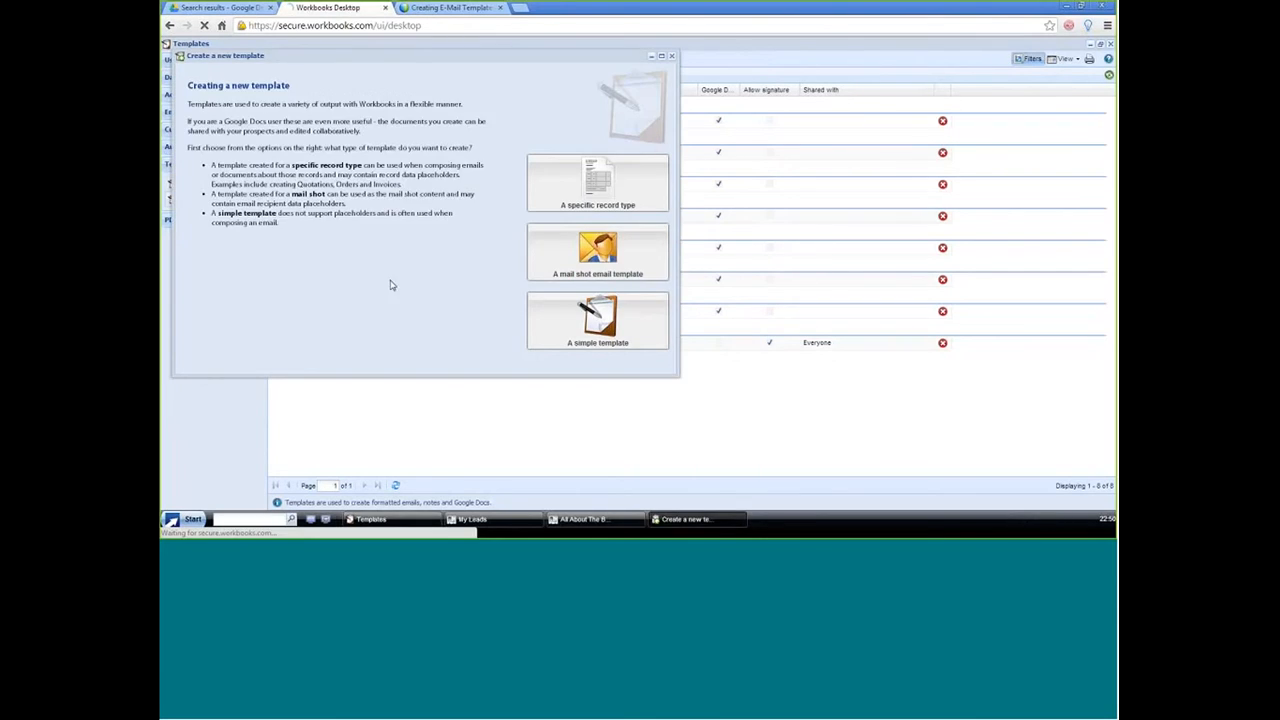
click(598, 184)
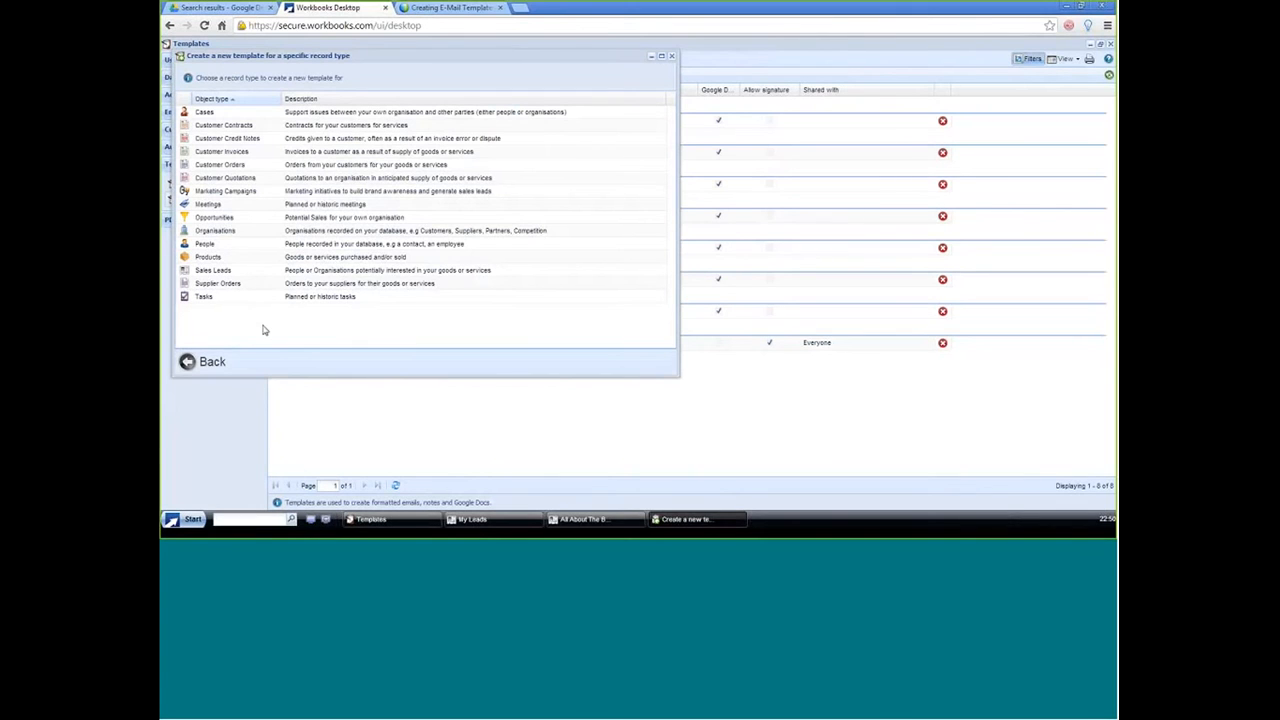
click(230, 271)
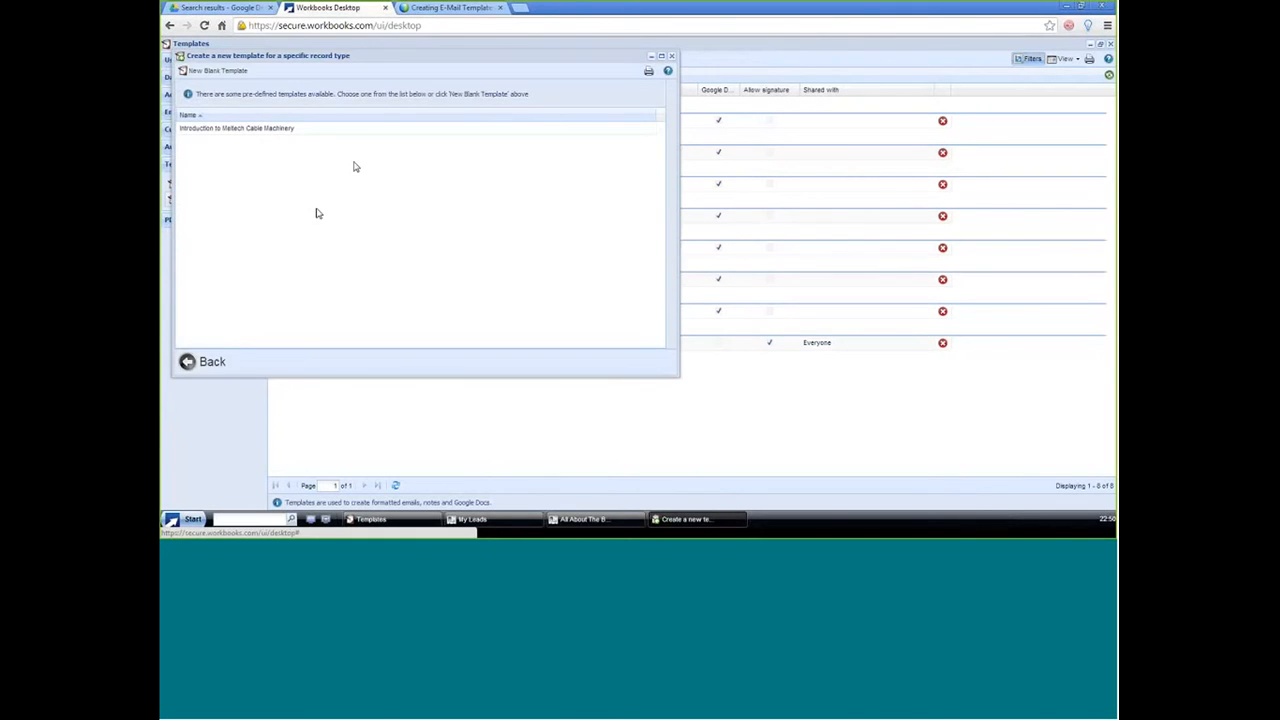
click(212, 71)
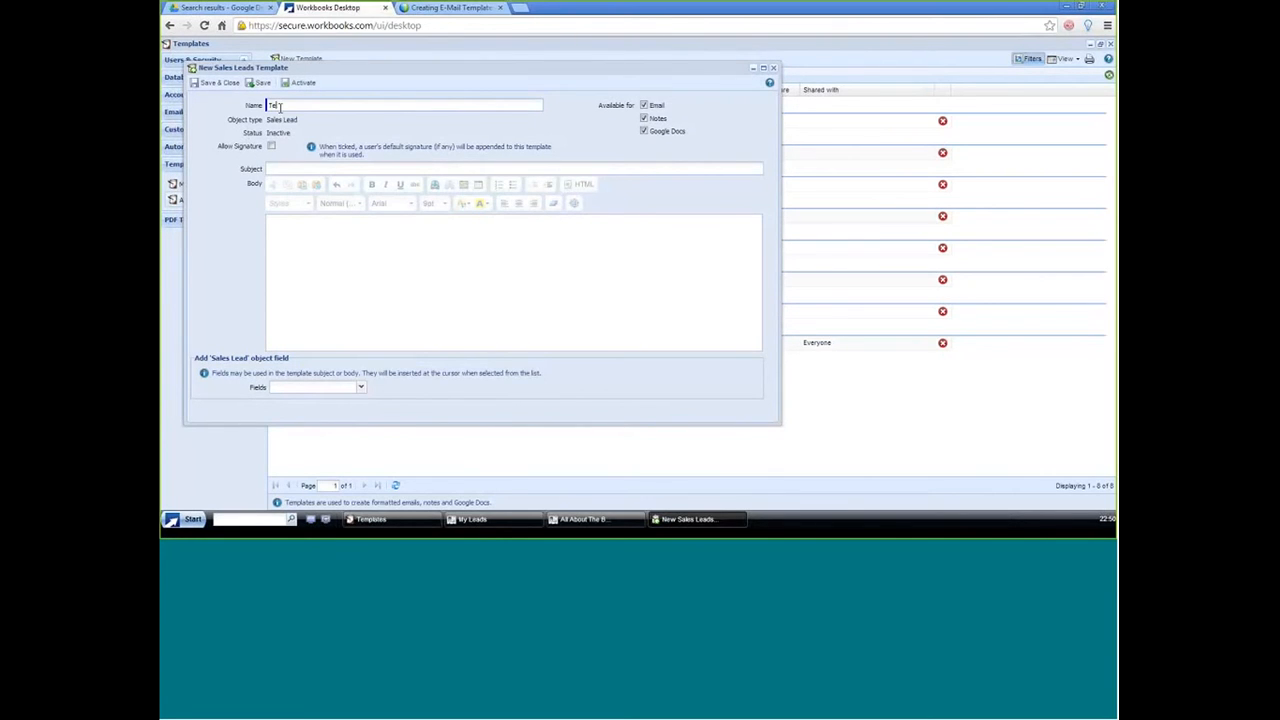
Step: Name the new template "Test Sales Lead Template" and allow a signature
text(Test Sales Lead Template)
click(271, 146)
Step: Copy the template's name into its subject and body
drag(357, 104, 256, 108)
key(ctrl+c)
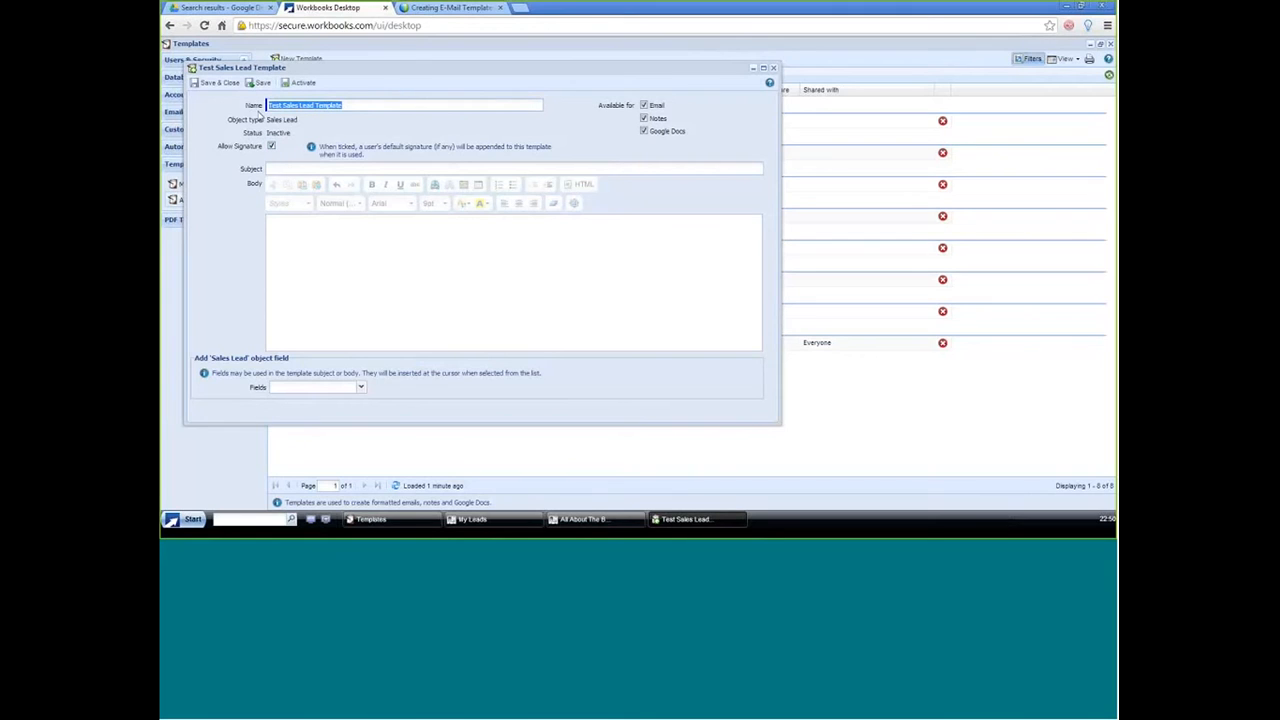
click(287, 168)
key(ctrl+v)
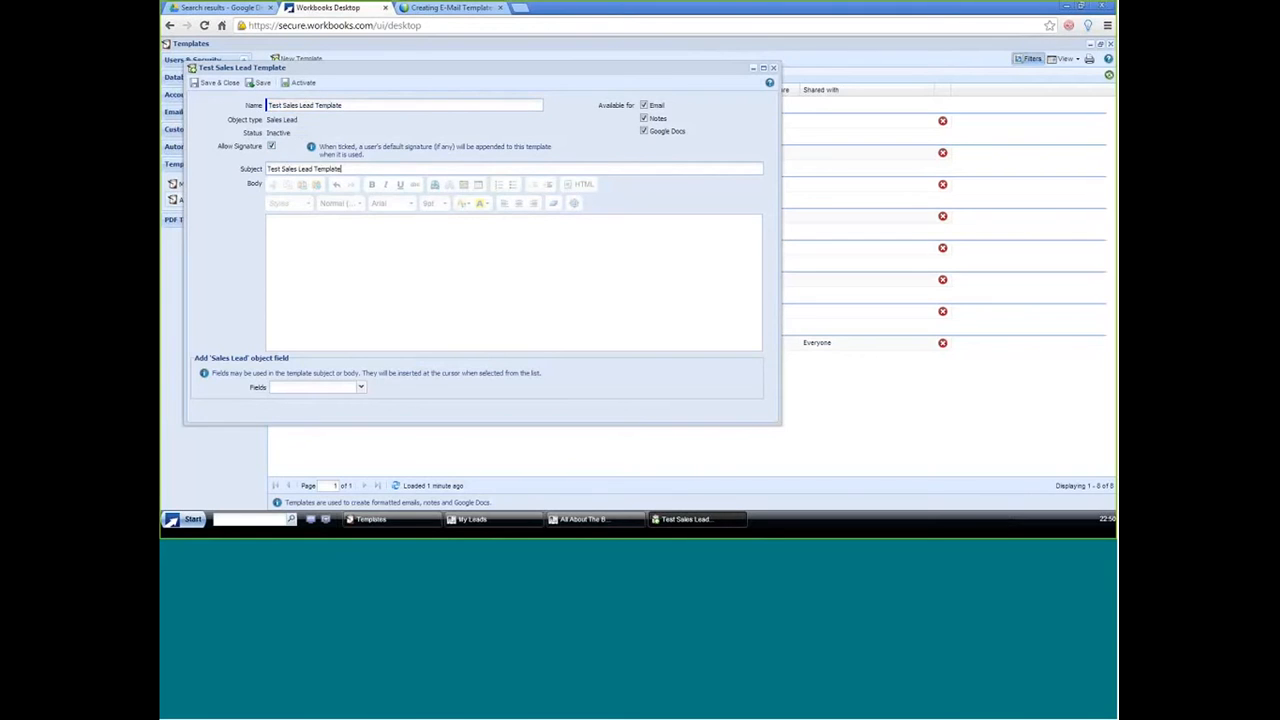
click(306, 248)
key(ctrl+v)
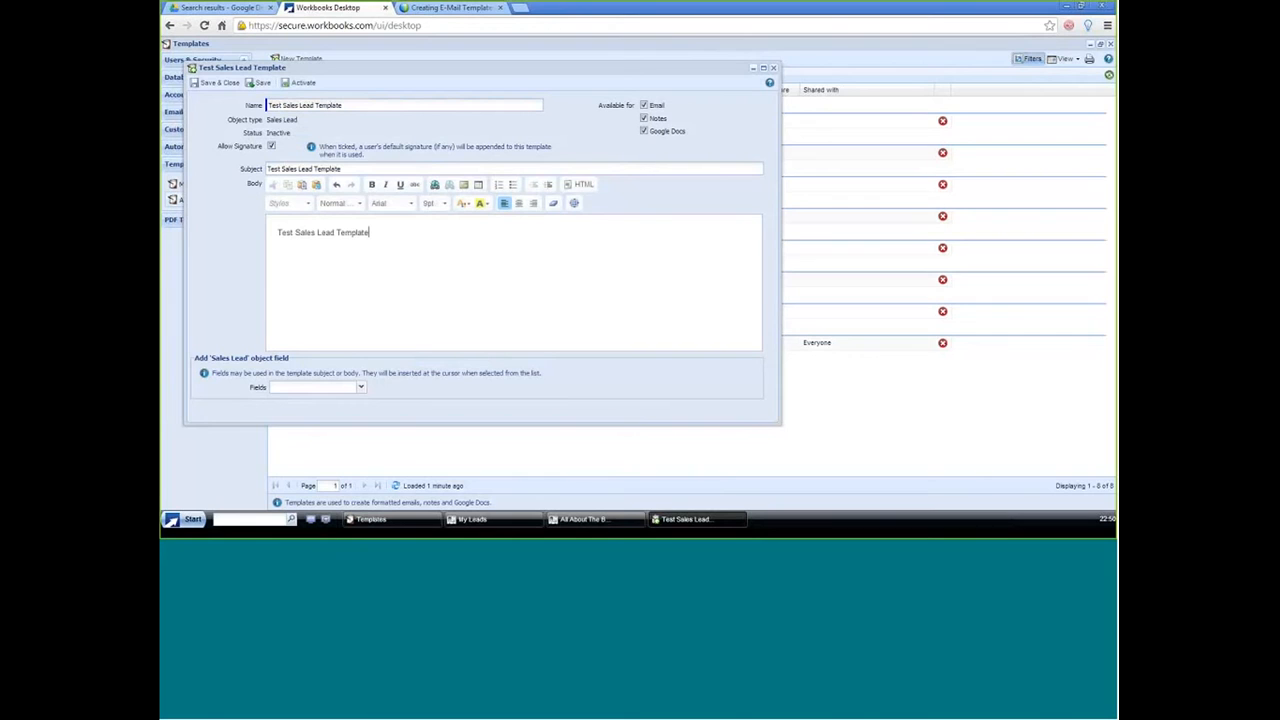
Step: Make the template unavailable for Notes and Google Docs, leaving only Email, and save and close it
click(644, 118)
click(644, 131)
click(206, 91)
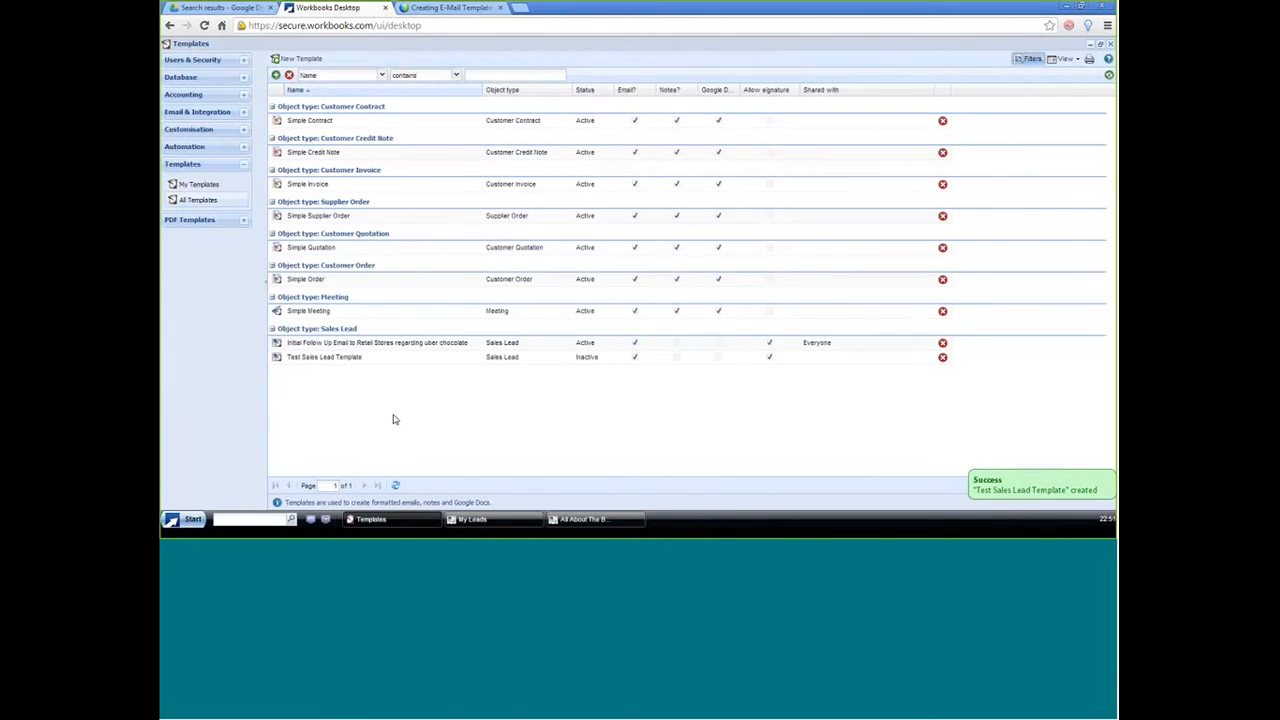
Step: Check which email templates the All About The Benjamins lead offers, and check again after saving the lead
click(565, 524)
click(380, 88)
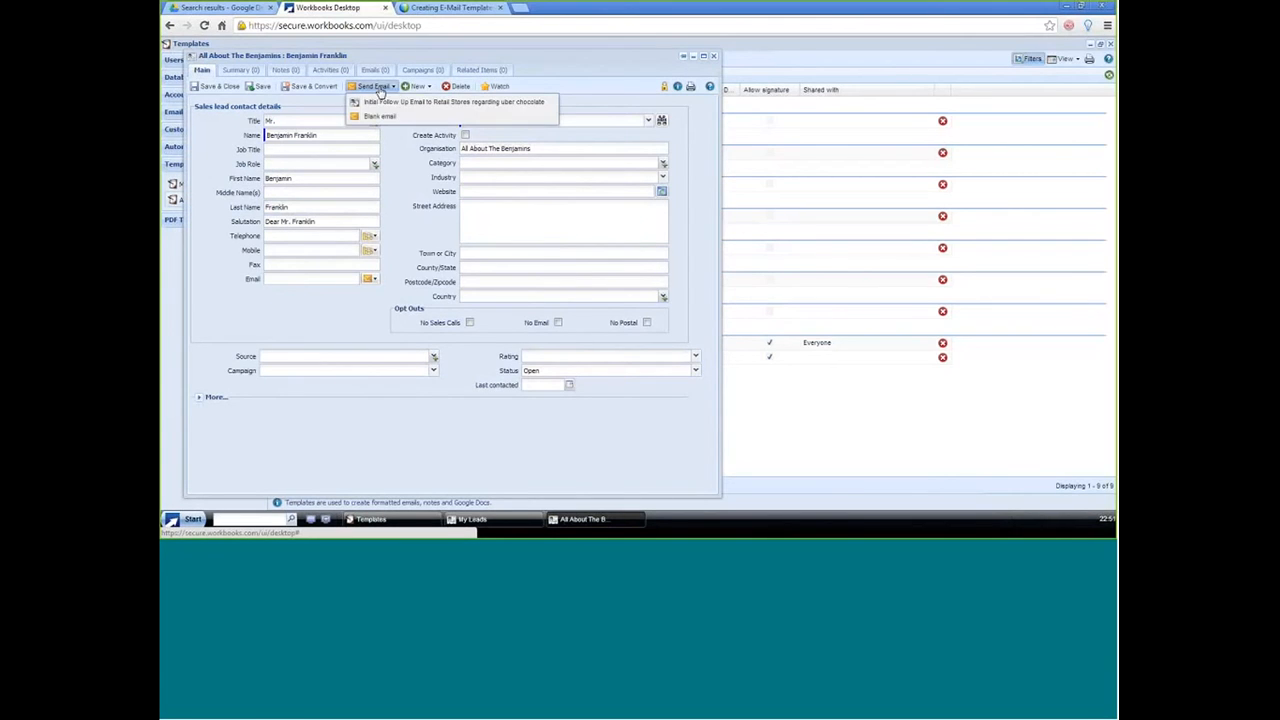
mouse_move(405, 91)
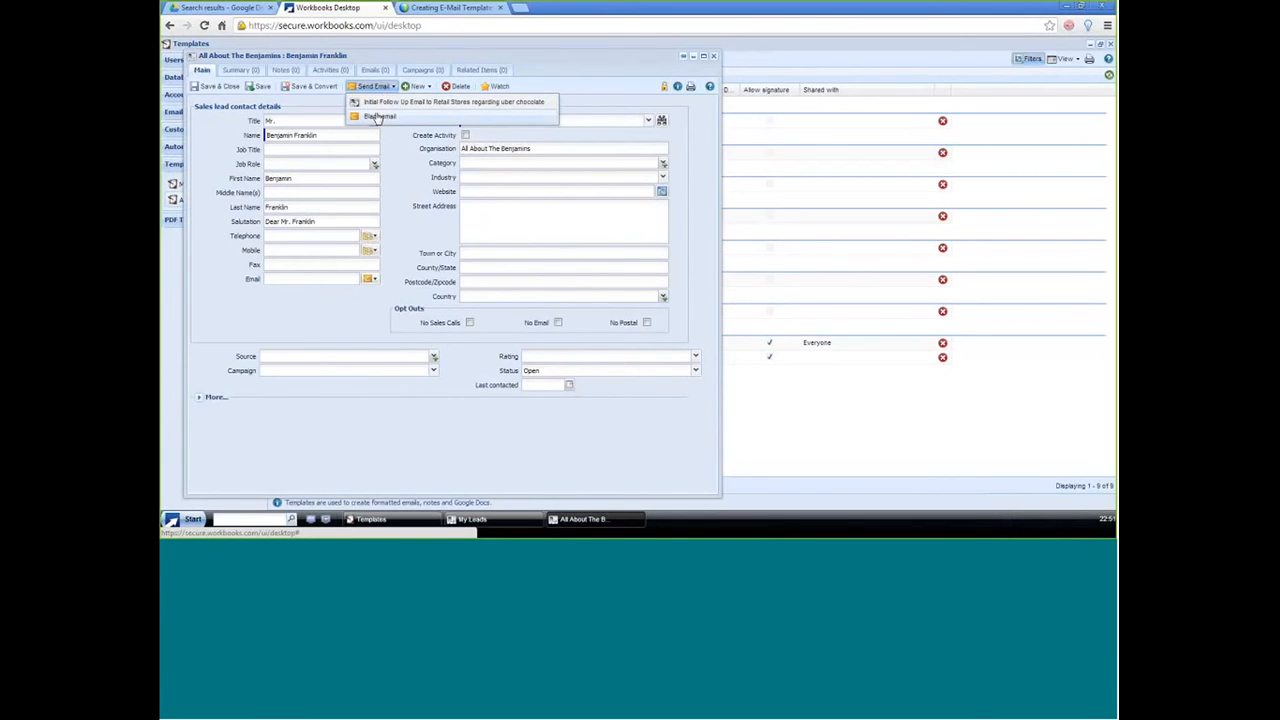
click(255, 88)
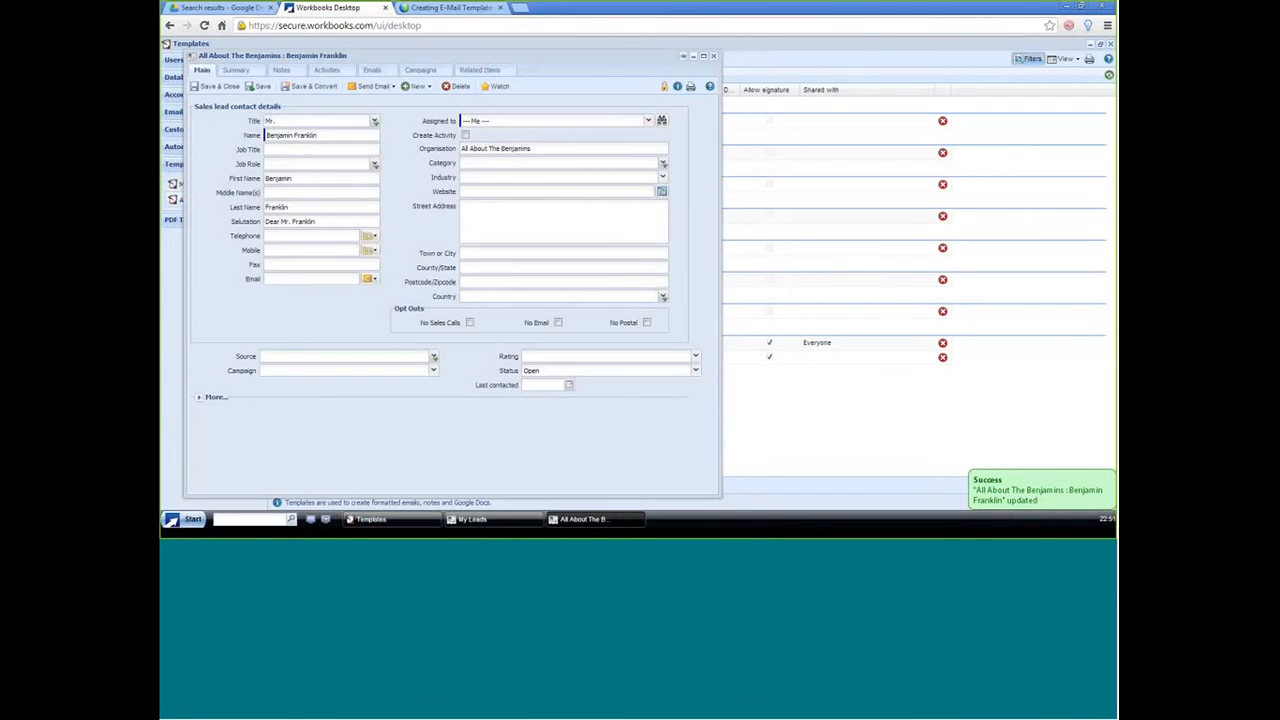
click(383, 90)
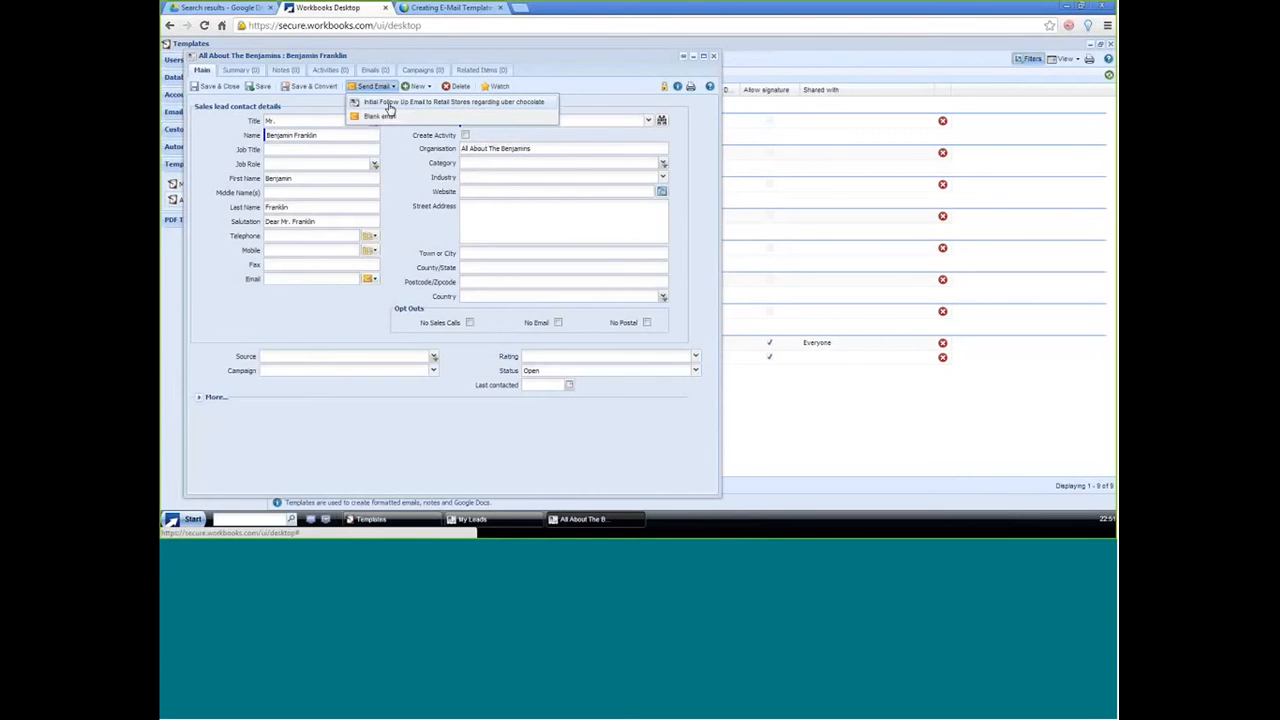
Step: Open the Test Sales Lead Template from the template list and activate it
click(777, 48)
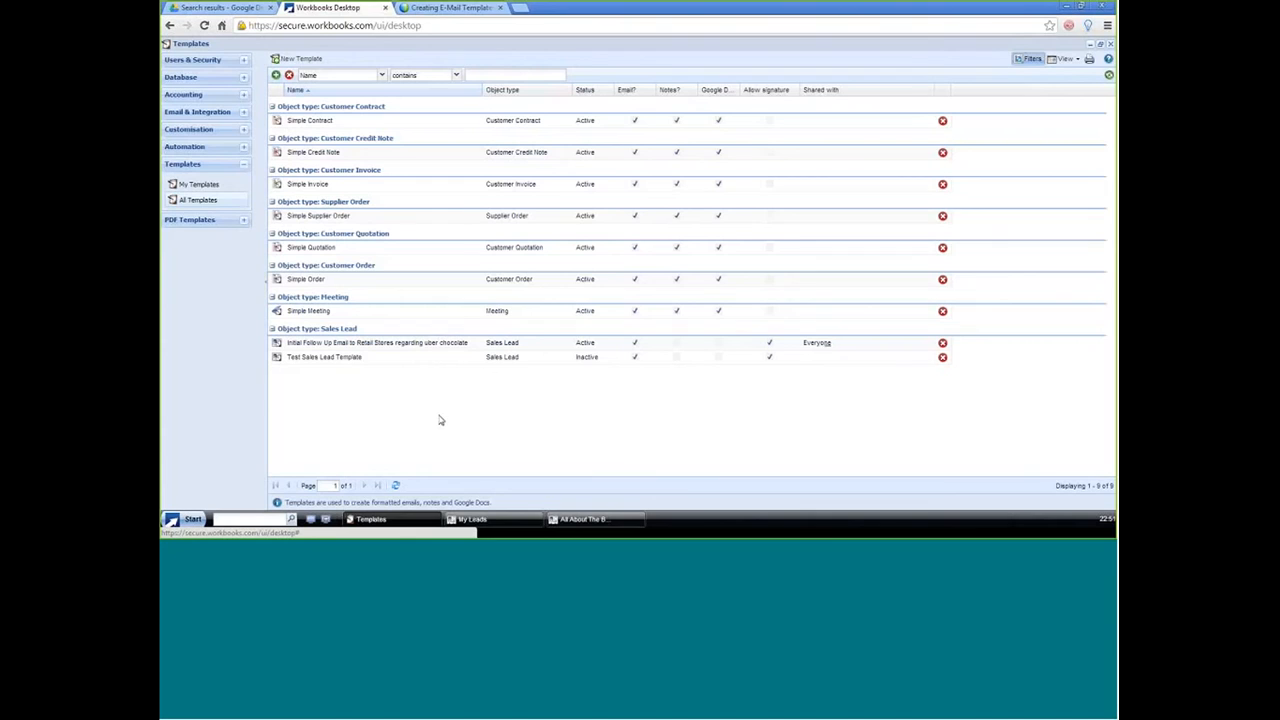
click(330, 360)
double_click(330, 360)
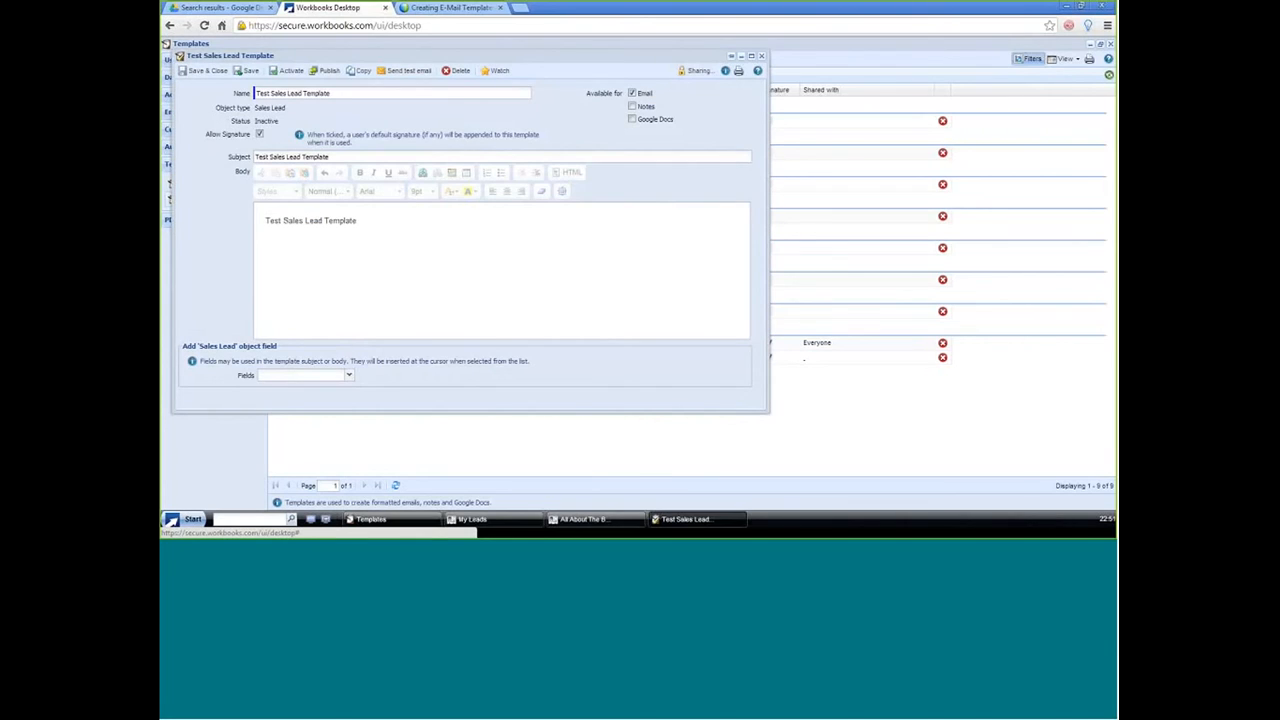
click(290, 71)
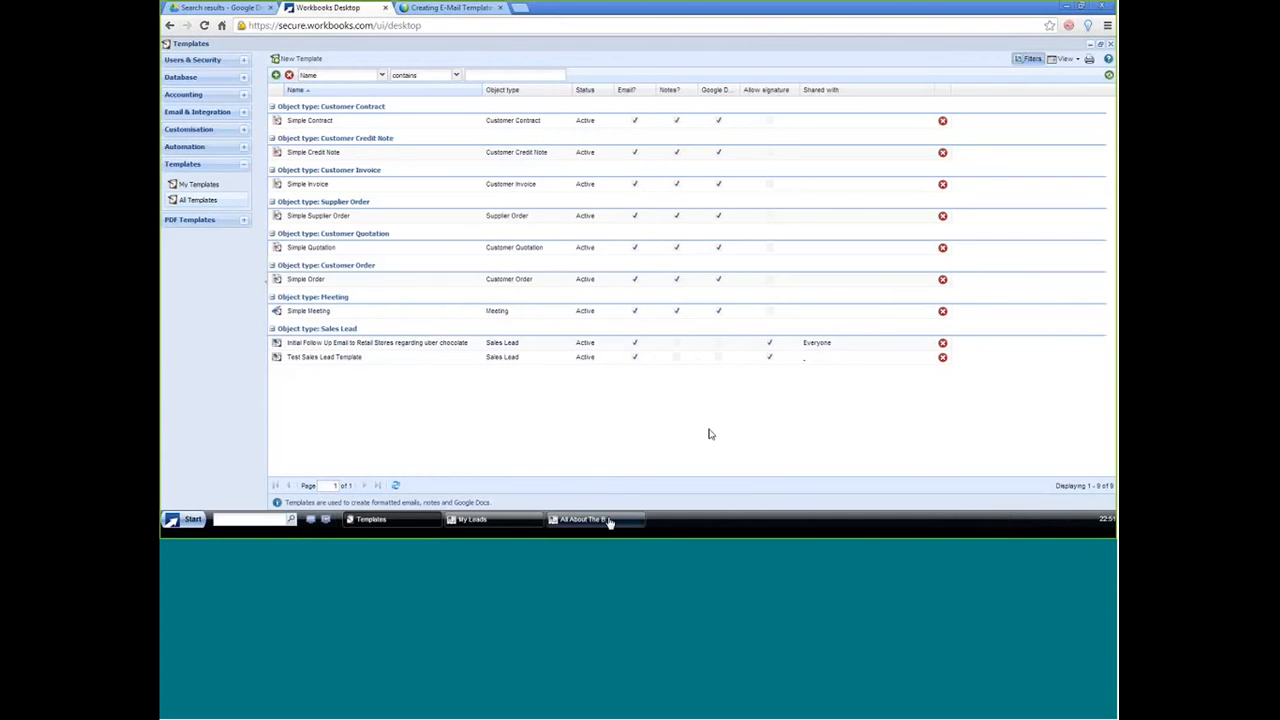
Step: Open the Test Sales Lead Template's sharing permissions and add an access rule with Read permission for the colleague's user account
click(322, 360)
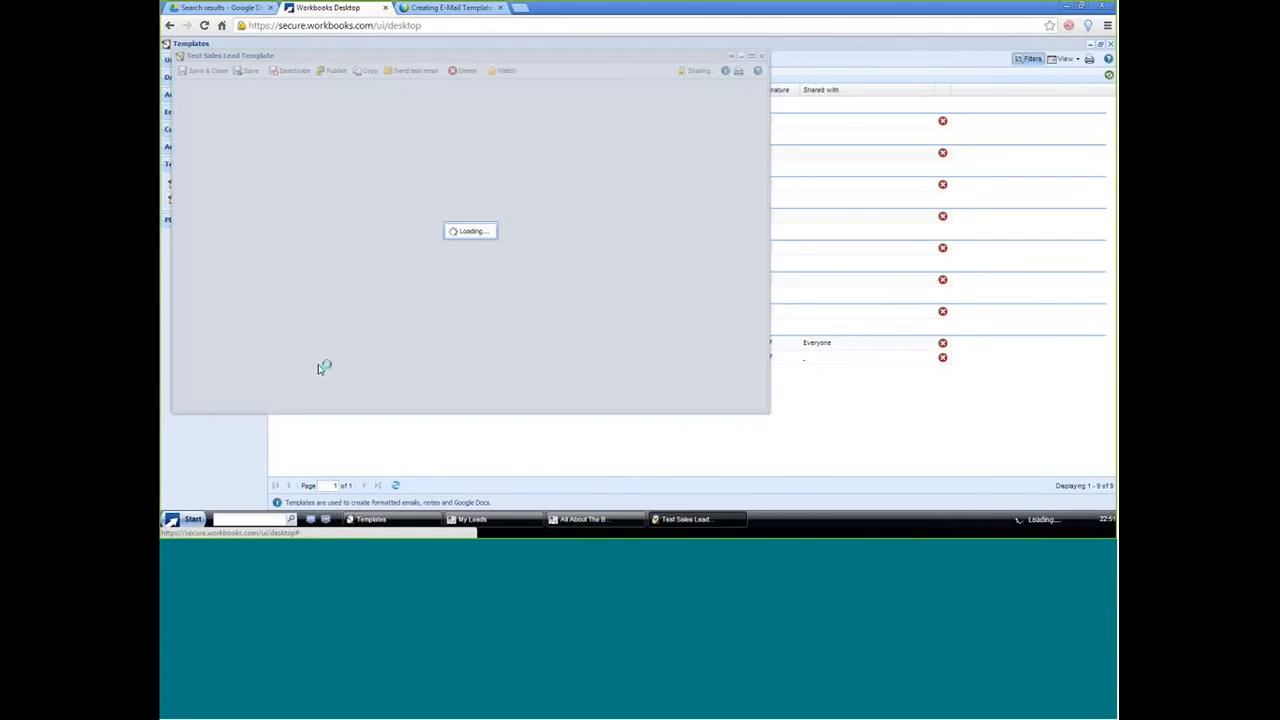
click(687, 76)
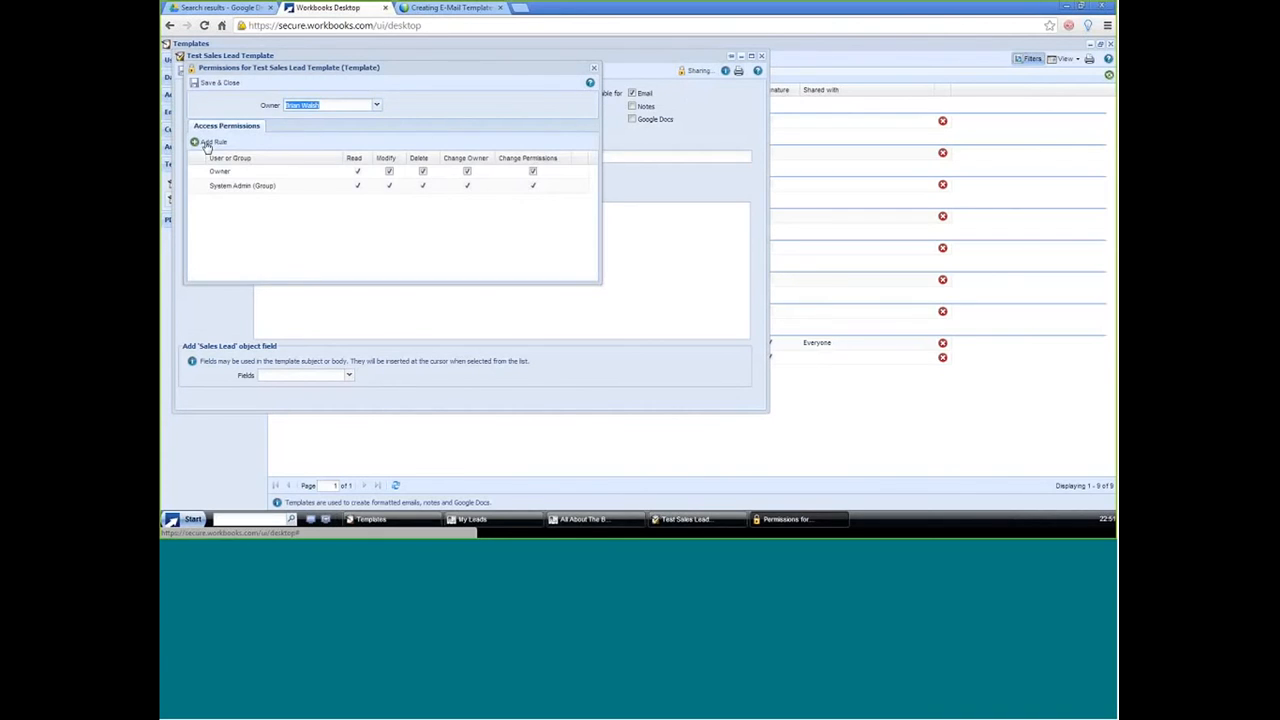
click(206, 144)
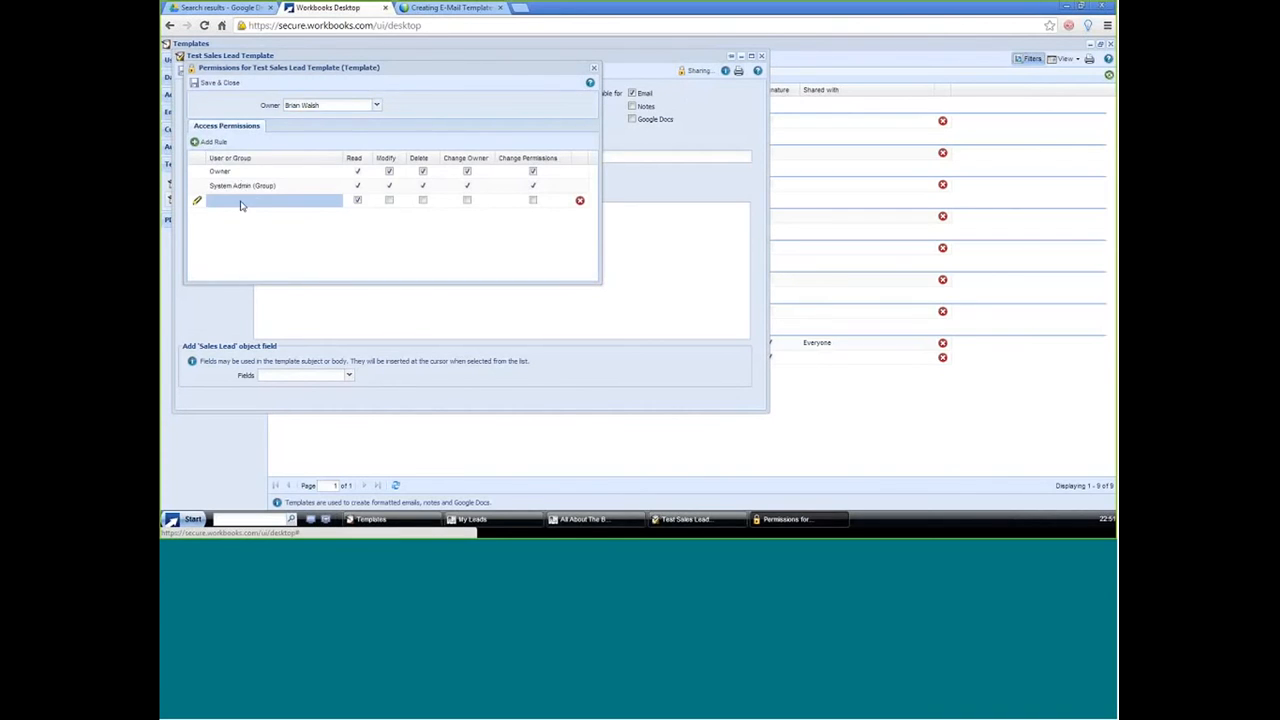
click(242, 200)
text(toa)
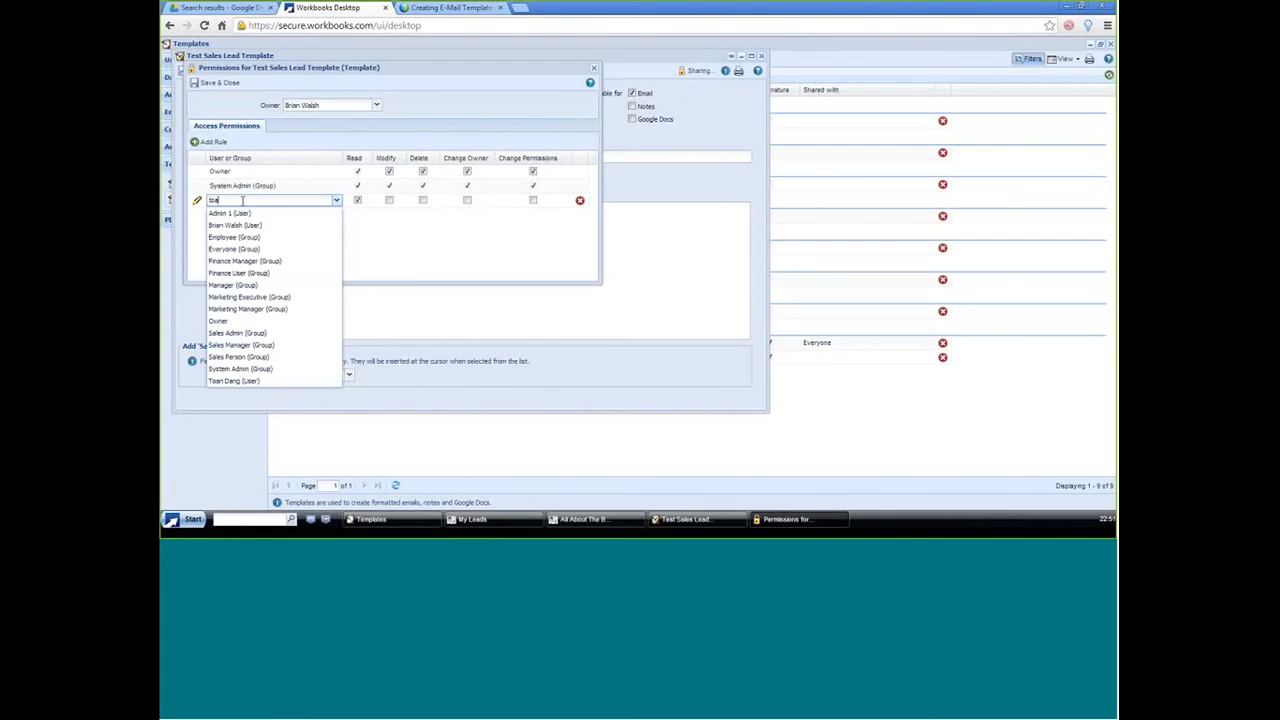
text(n)
click(239, 214)
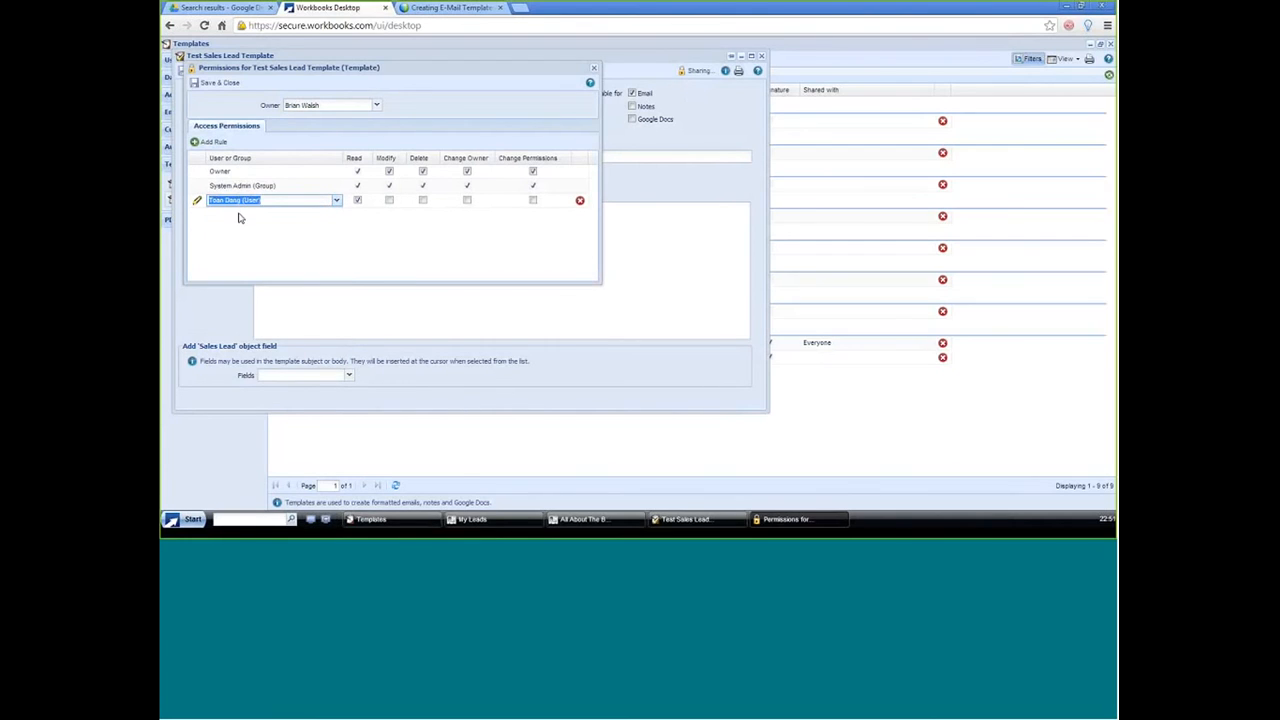
Step: Set the Modify permission for the added user, then save and close both the permissions and the template
click(390, 201)
click(390, 201)
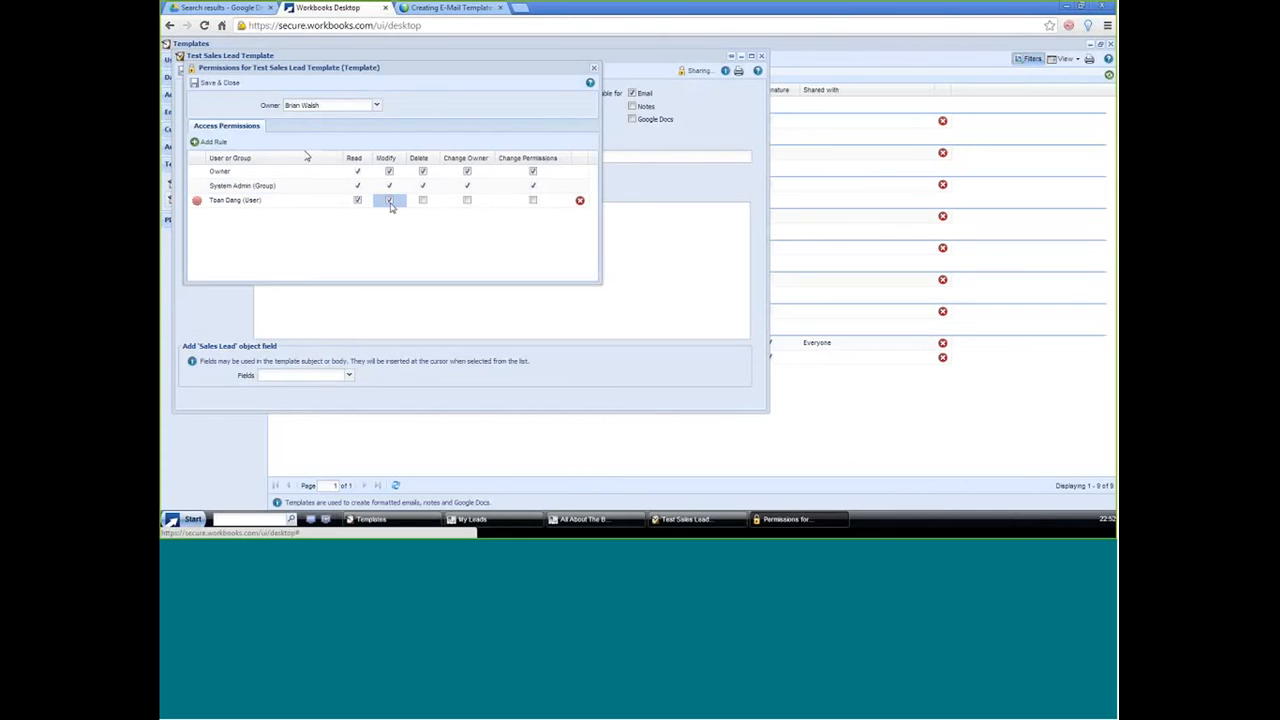
click(197, 86)
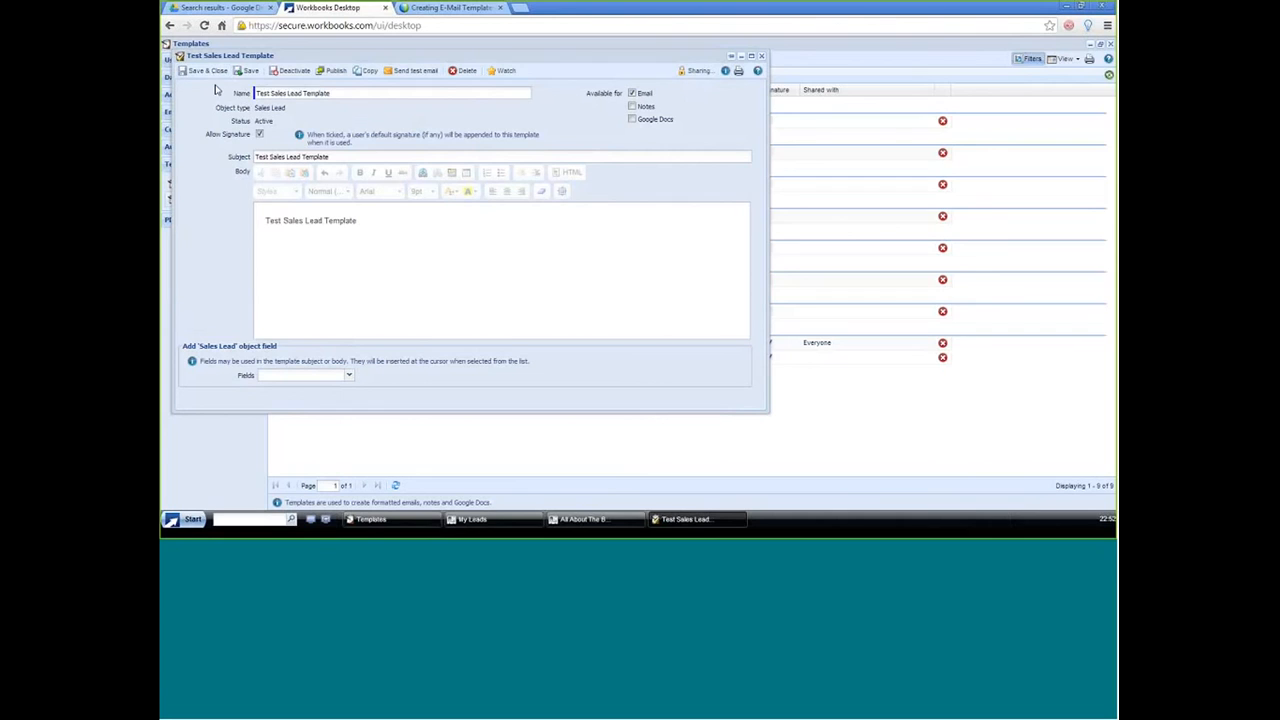
click(205, 70)
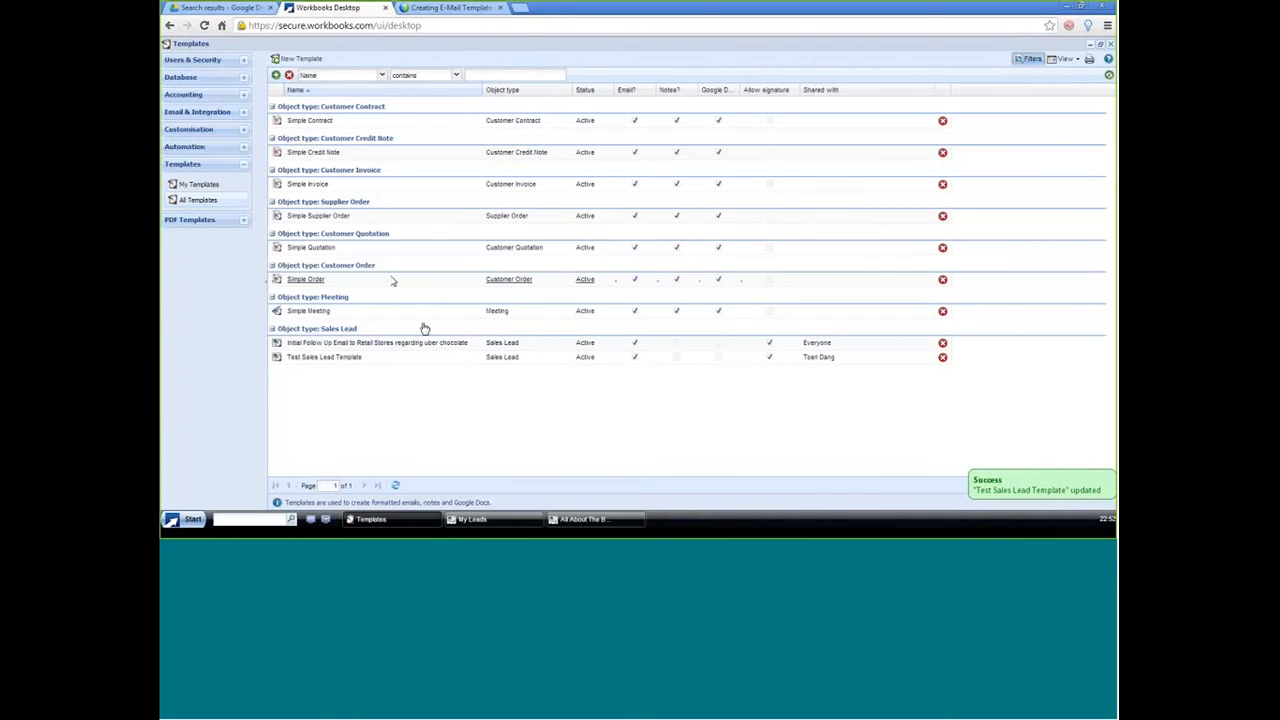
Step: Save the All About The Benjamins lead to refresh its email templates and start an email from Test Sales Lead Template
click(583, 519)
click(390, 87)
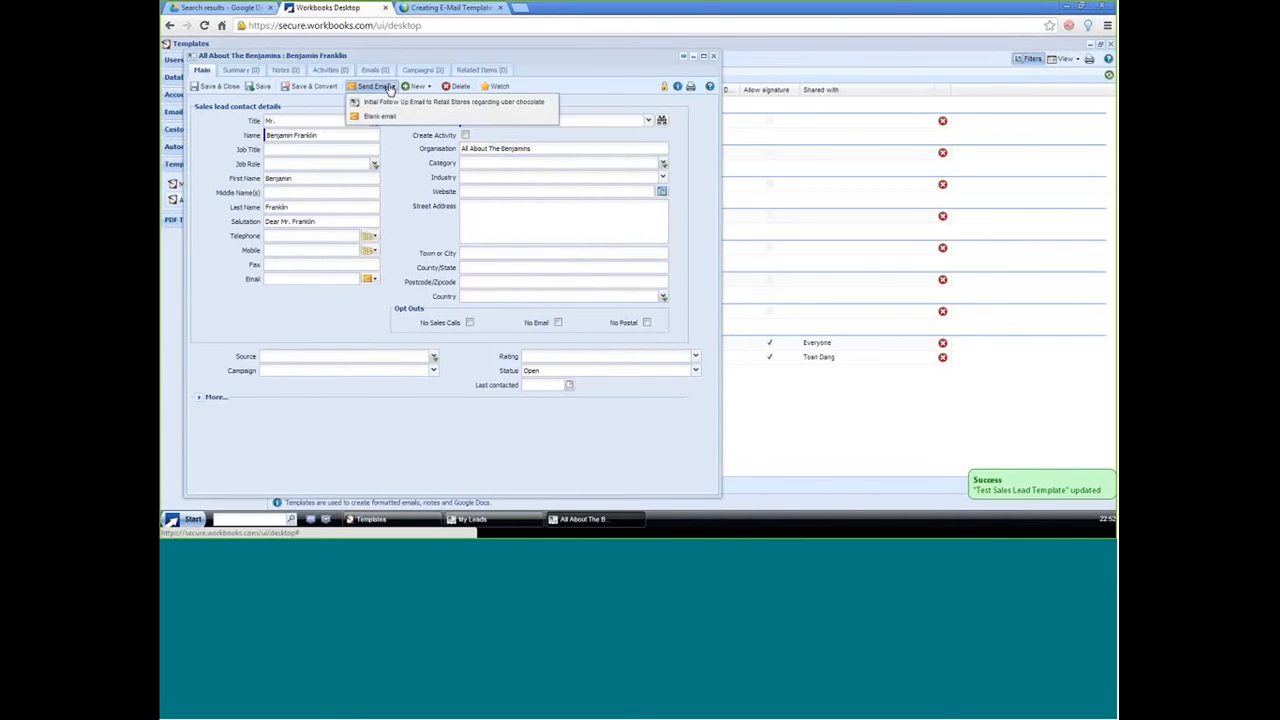
click(247, 88)
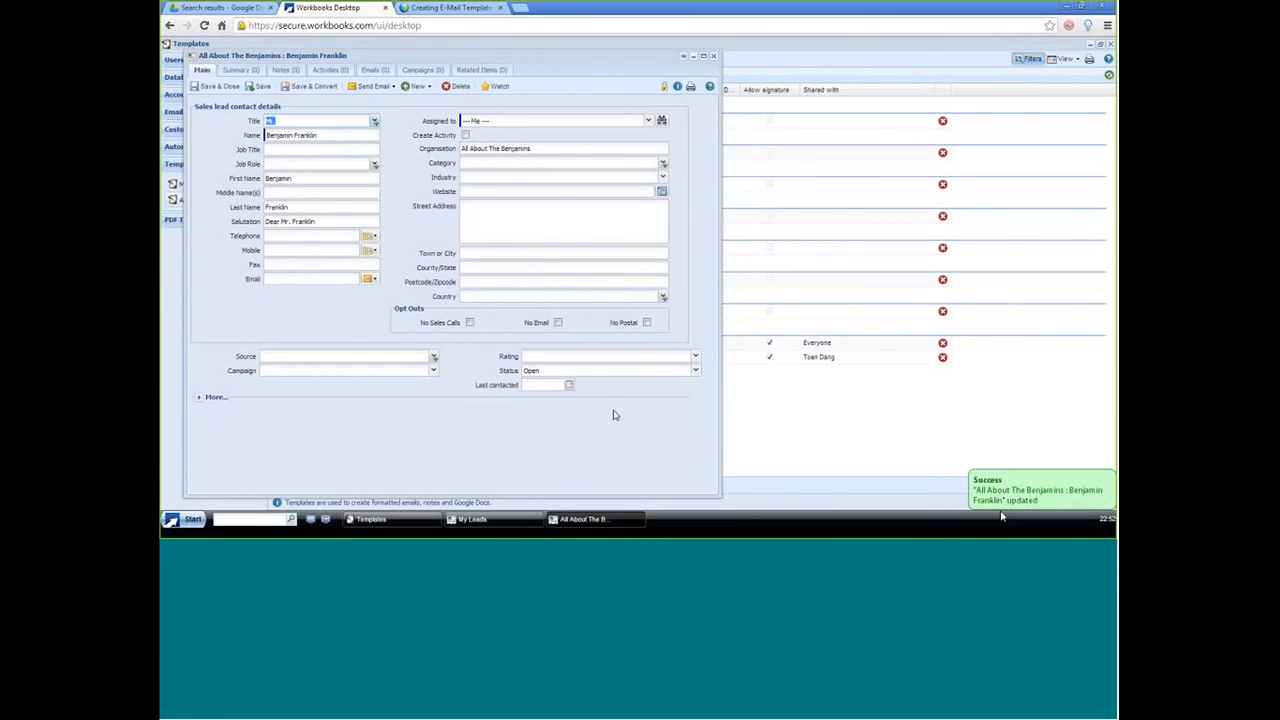
click(373, 86)
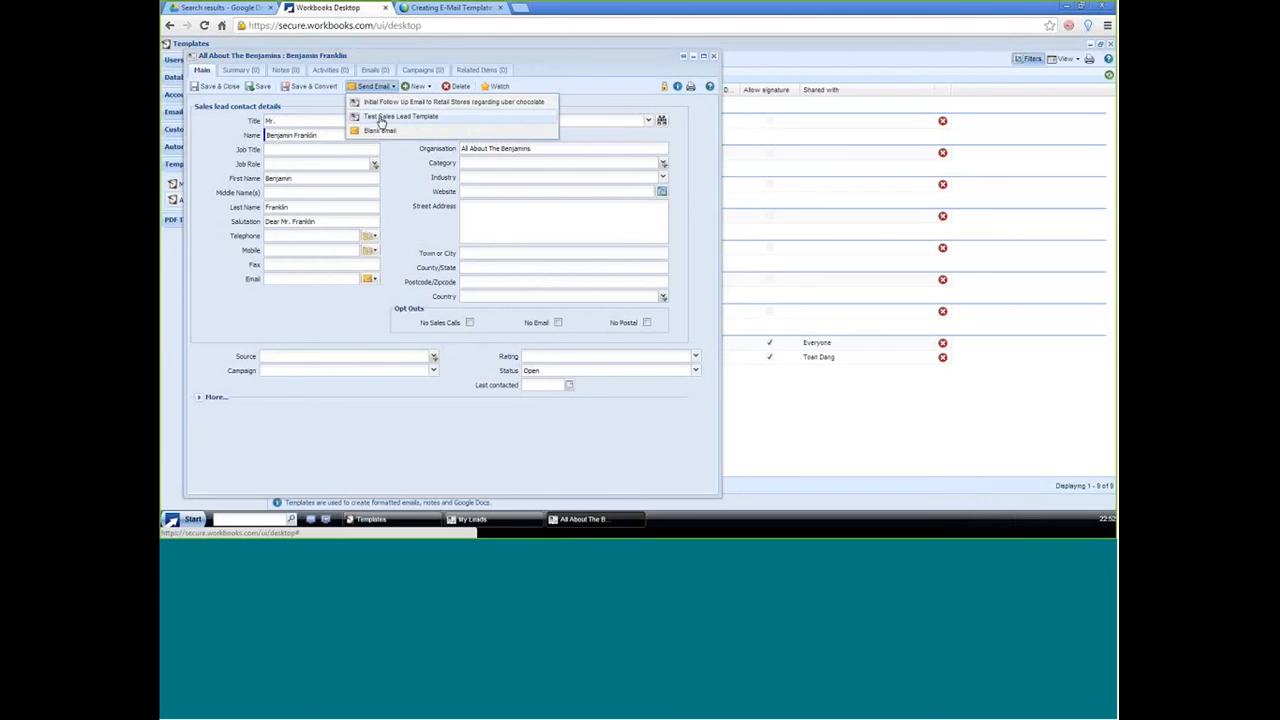
click(381, 118)
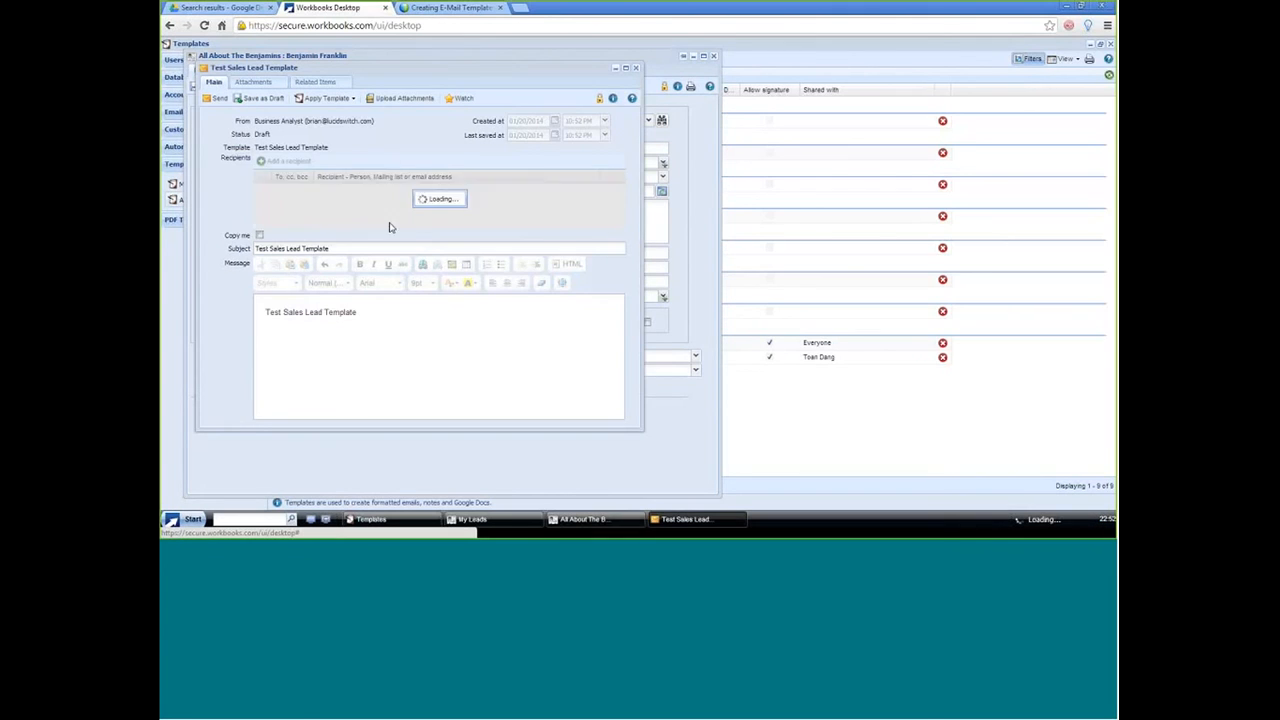